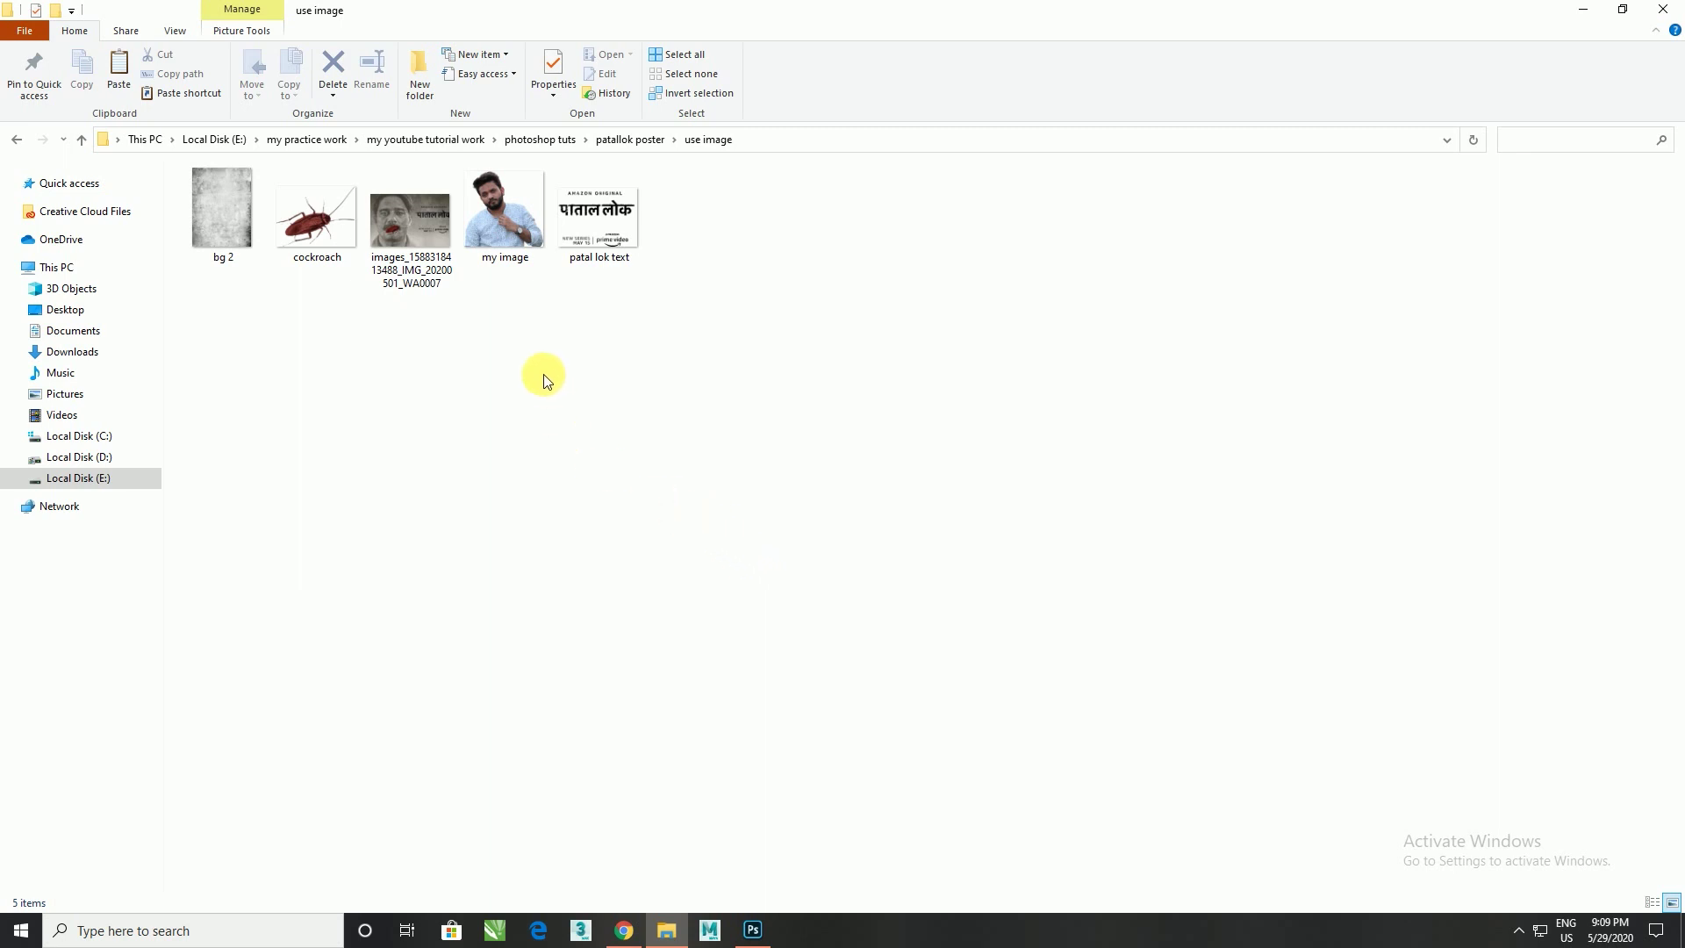
Open the reference poster image with the cockroach from the use image folder
double_click(410, 219)
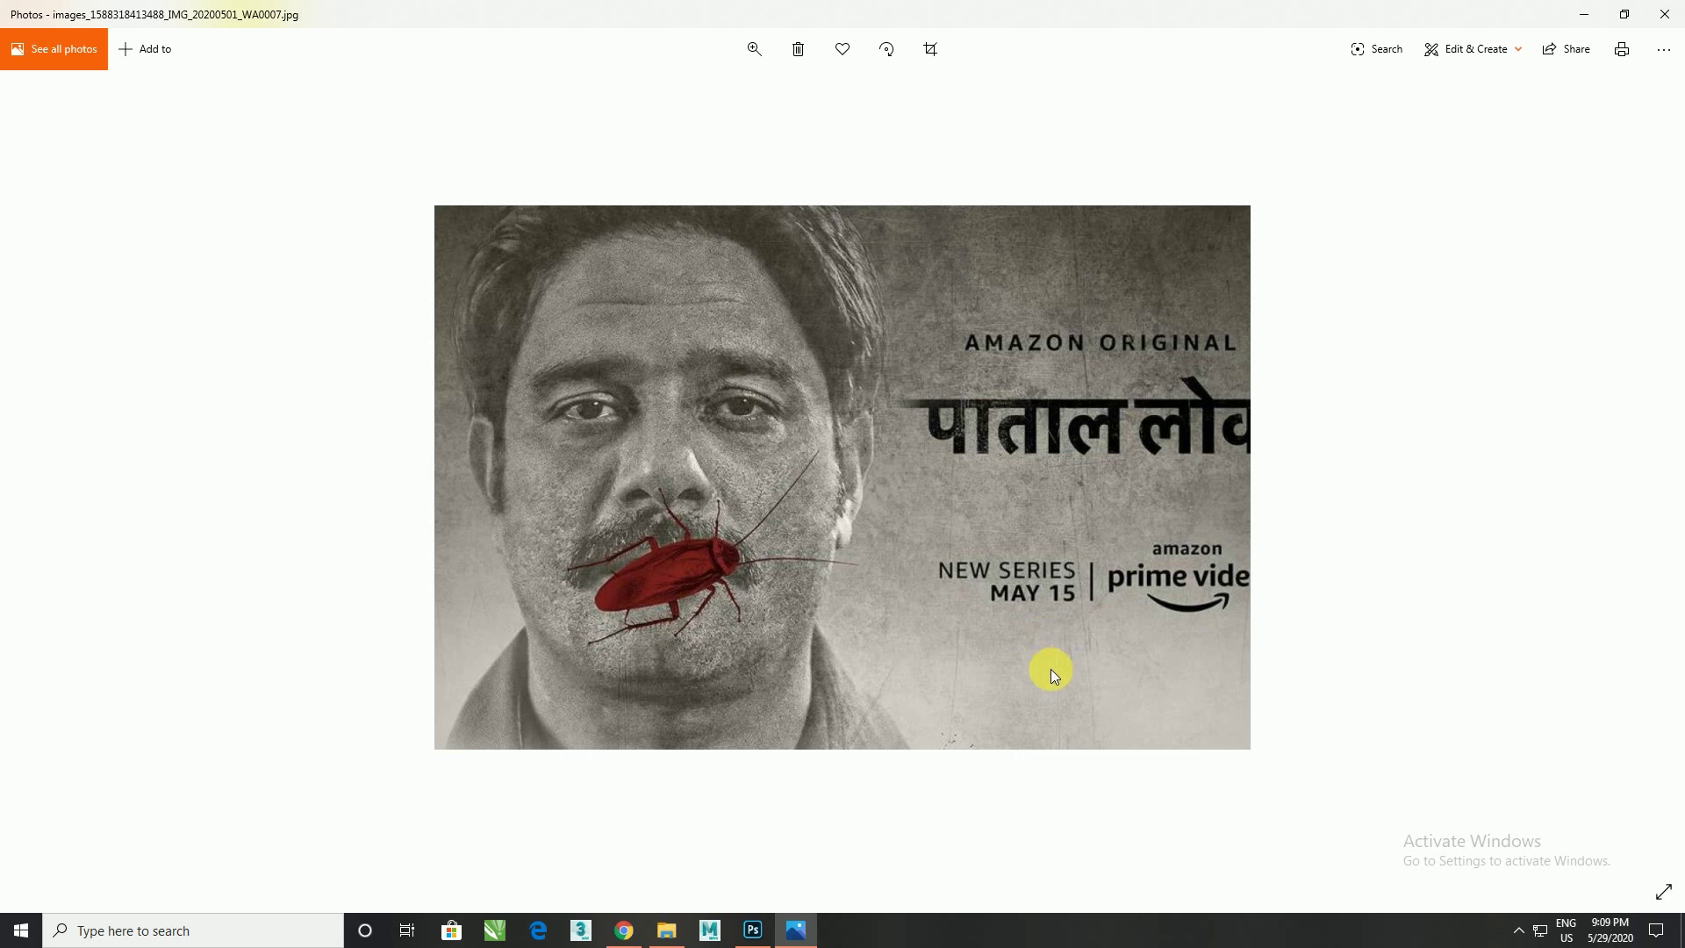
left_click(1664, 14)
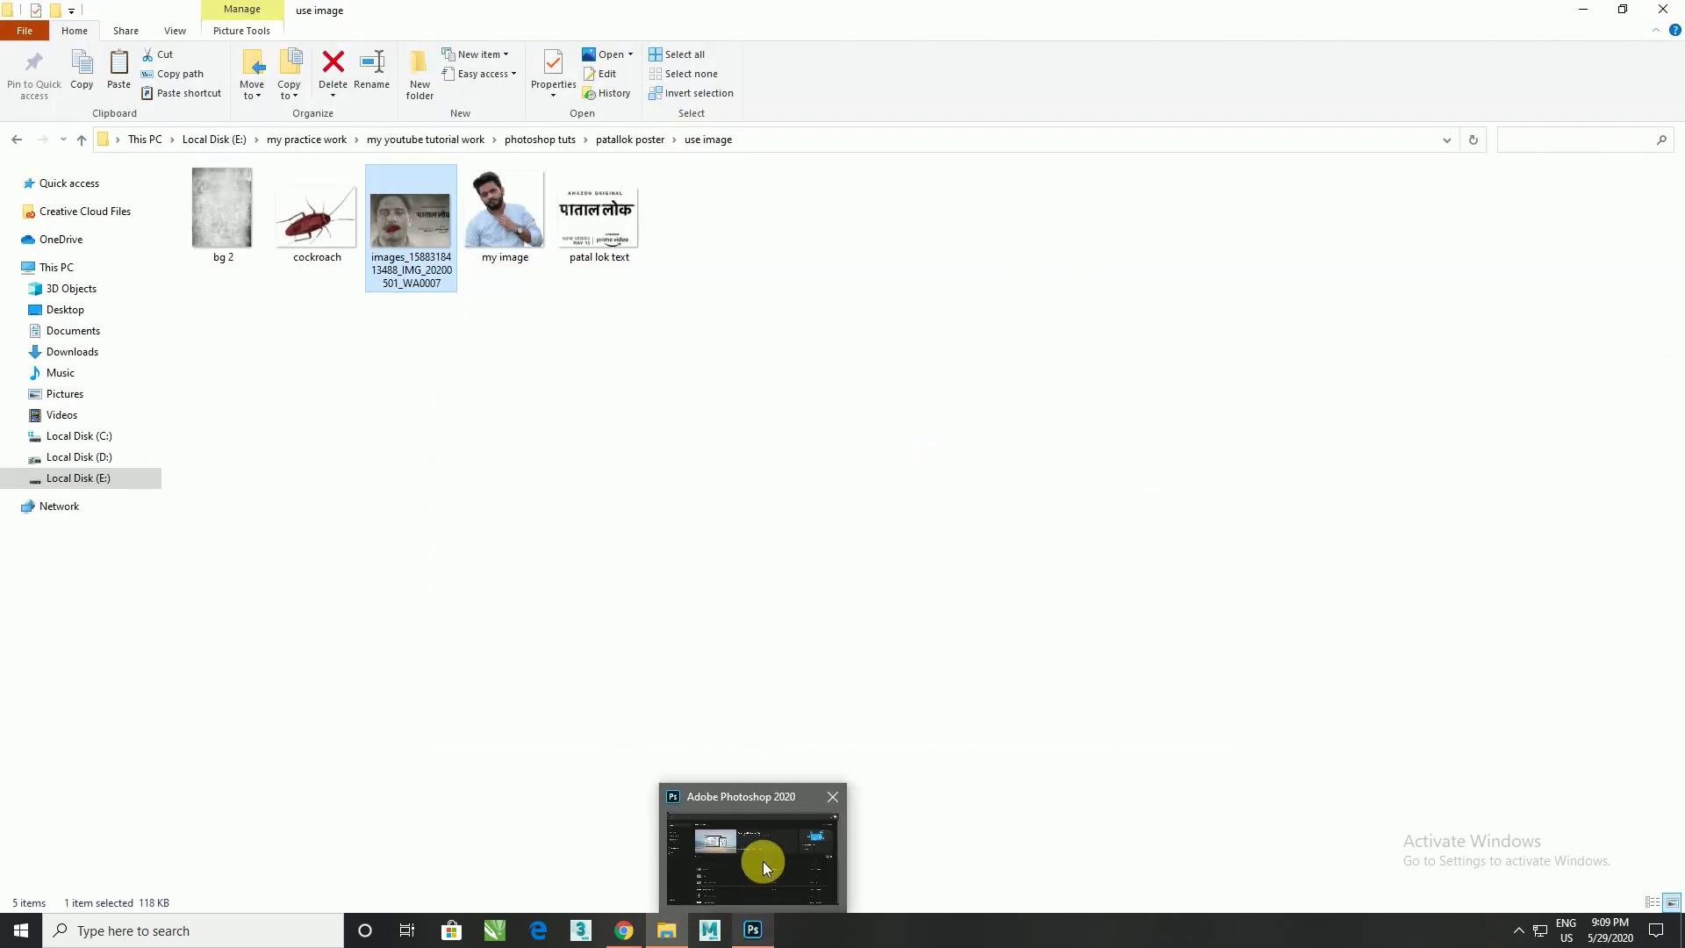
Create a new 1280 × 720 px, 300 ppi document with Artboards enabled
mouse_move(751, 930)
left_click(761, 860)
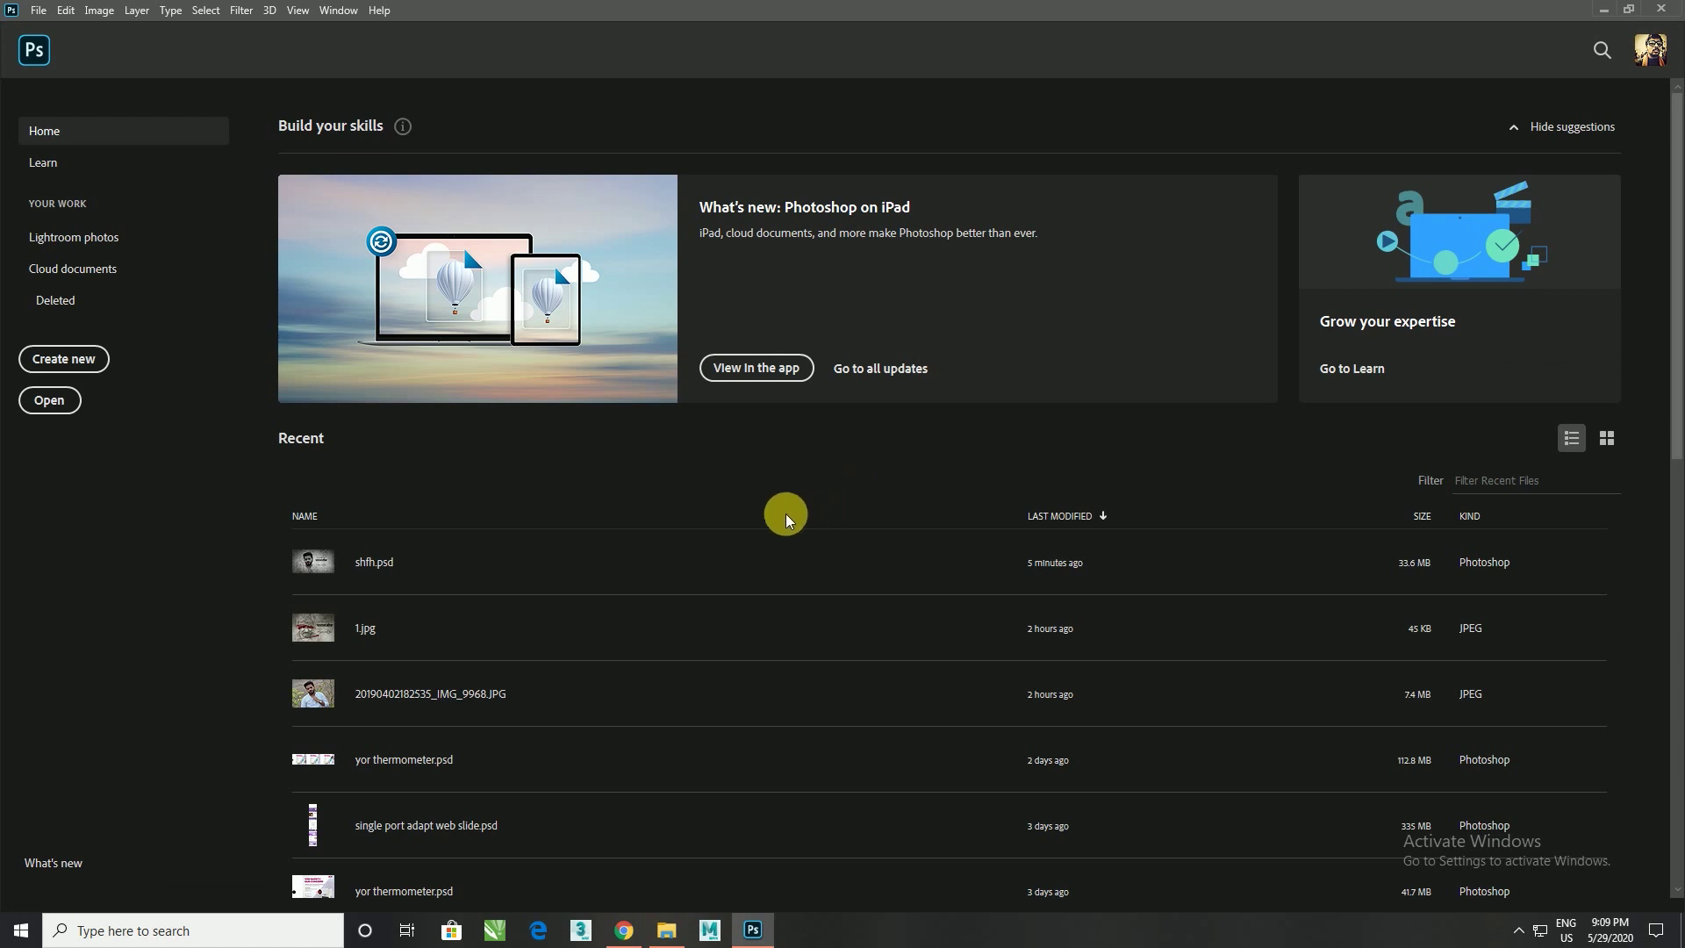
left_click(86, 360)
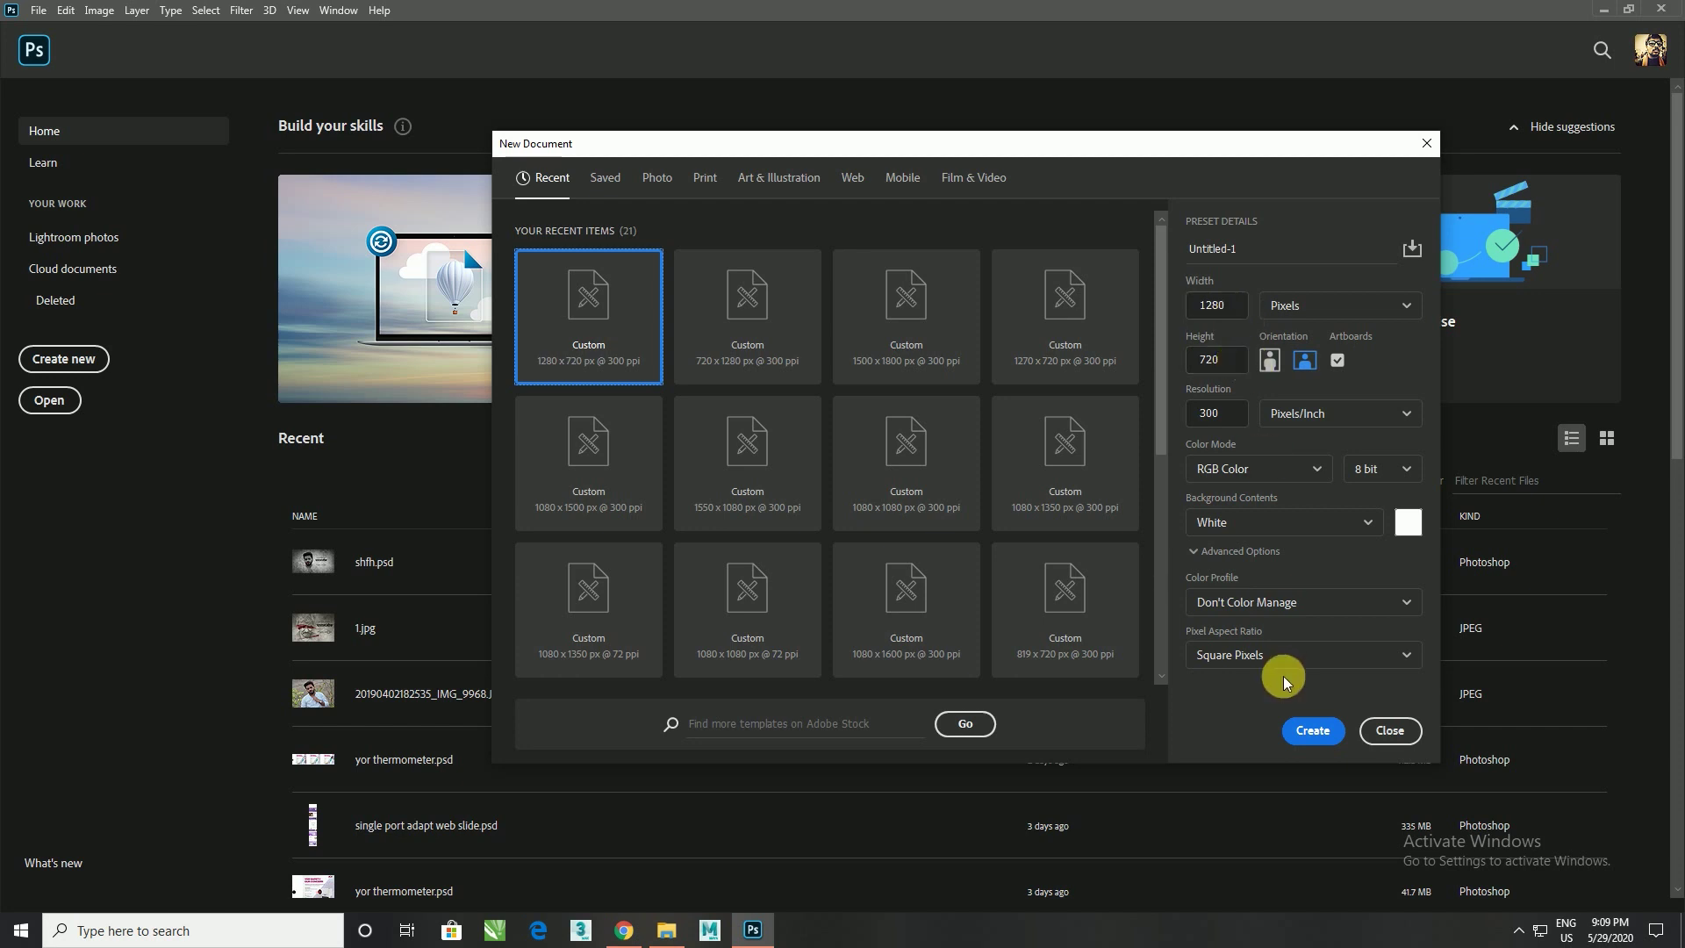
left_click(1300, 727)
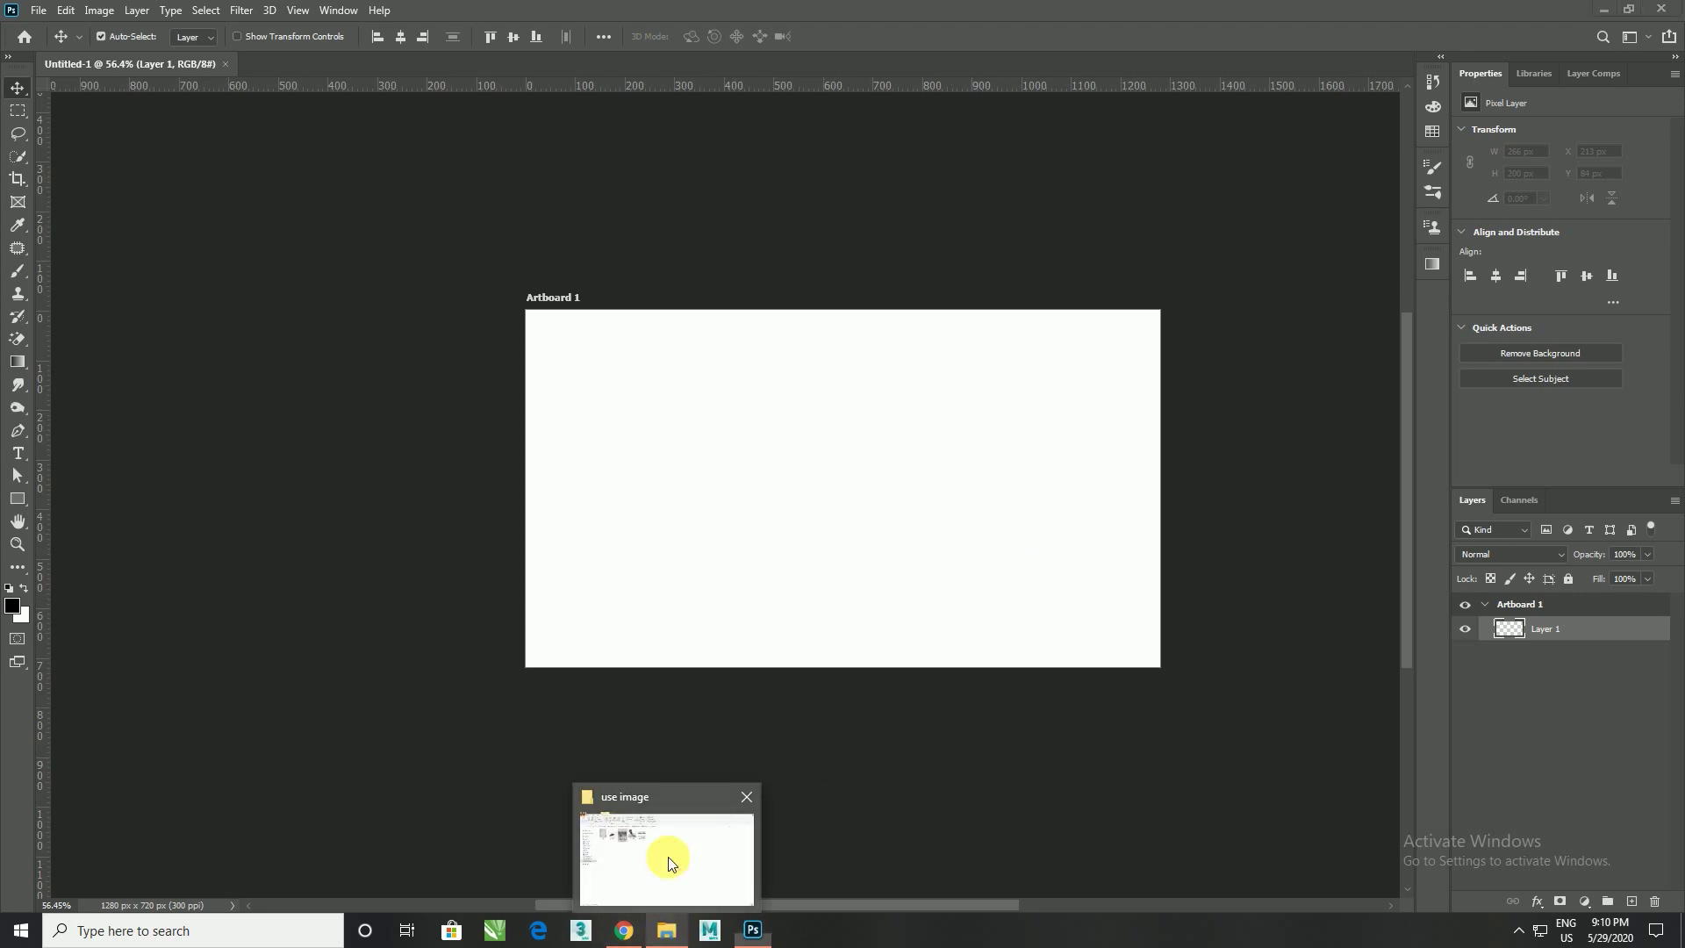
Place the bg 2 texture on the artboard, rotated a quarter turn and scaled to cover it
left_click(697, 851)
mouse_move(220, 224)
left_mouse_down()
mouse_move(371, 336)
mouse_move(762, 932)
left_mouse_up()
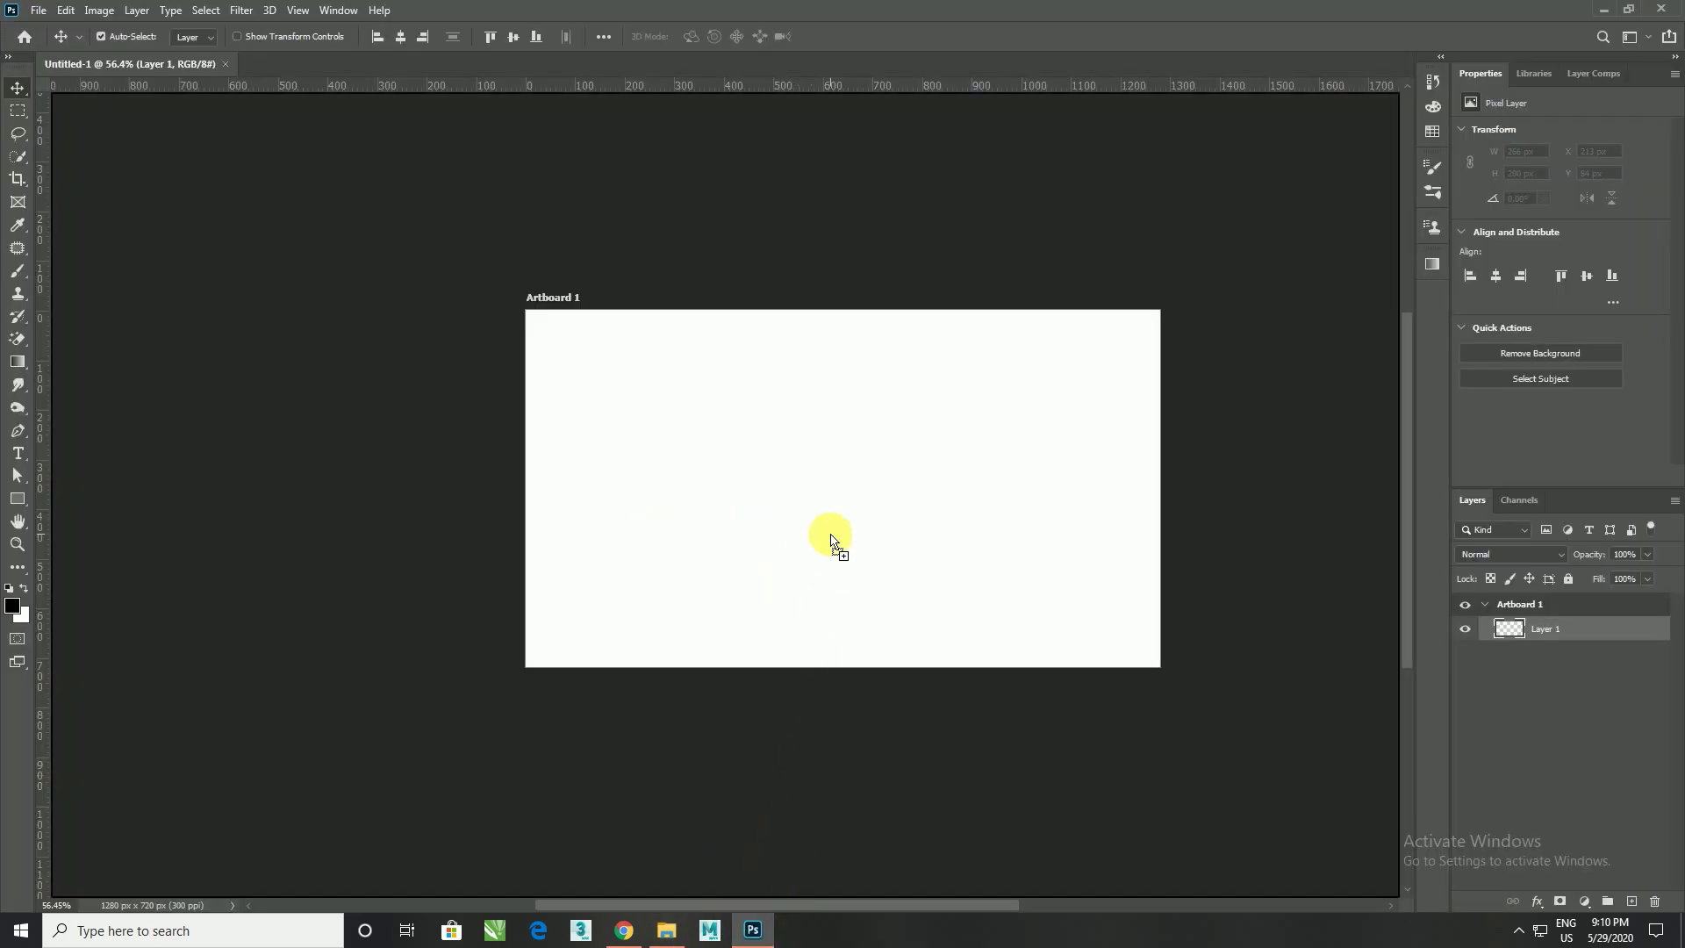
left_click_drag(762, 932, 827, 536)
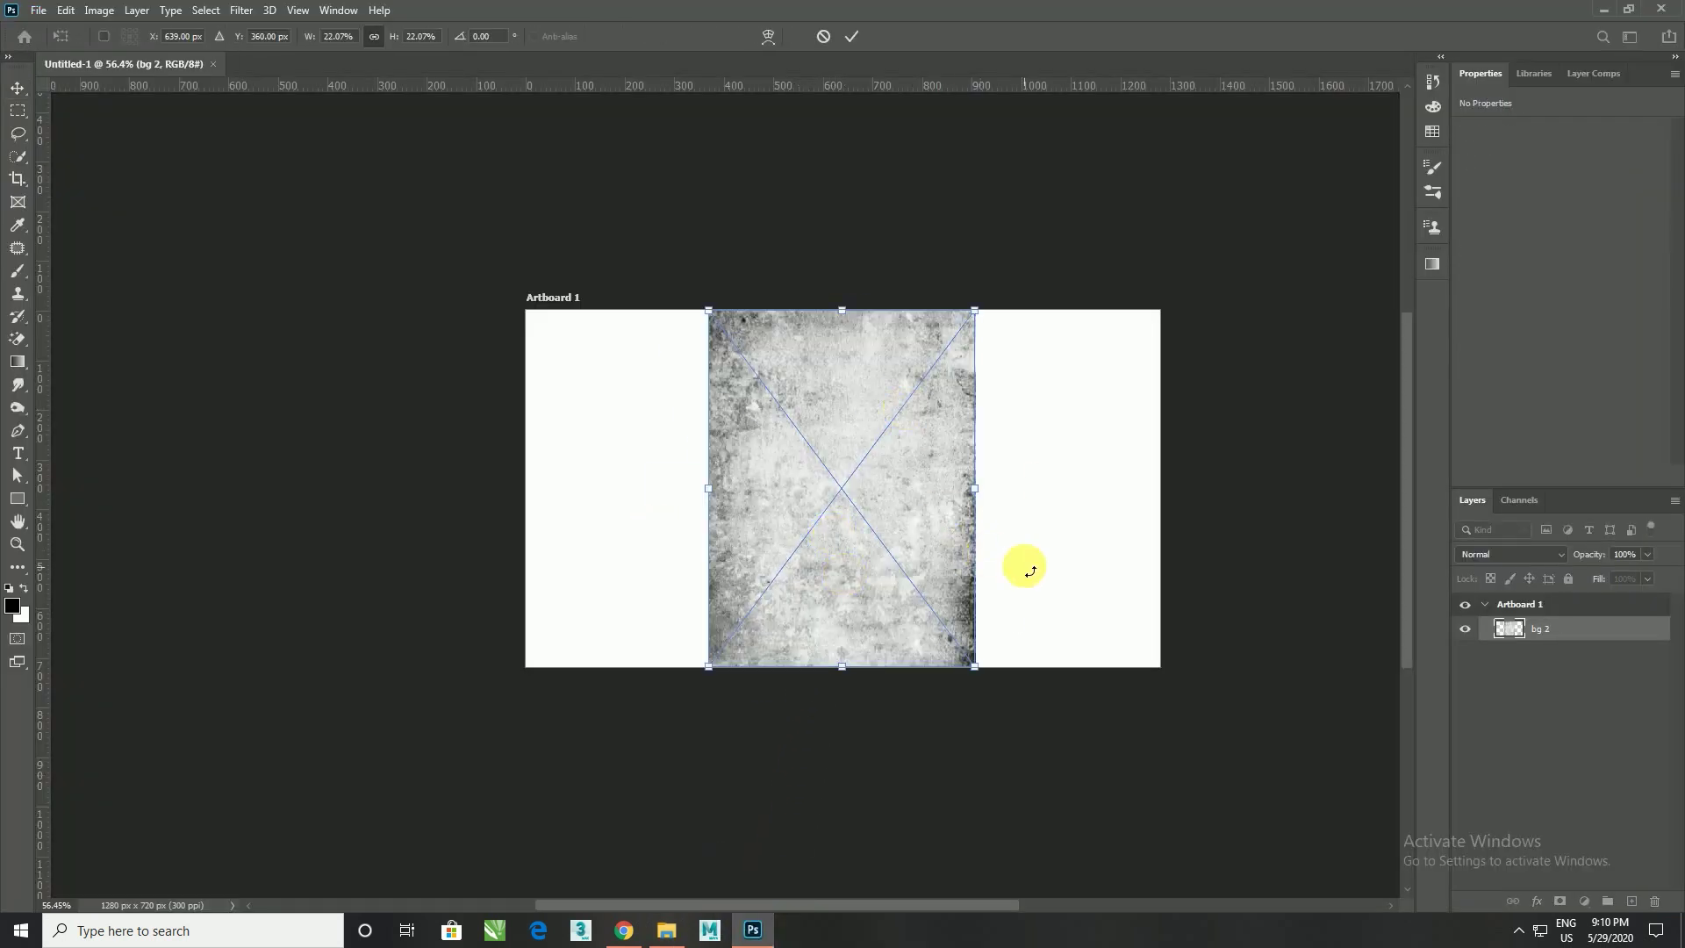
left_click_drag(985, 557, 1000, 327)
left_click_drag(1032, 630, 1180, 689)
left_click_drag(667, 358, 477, 308)
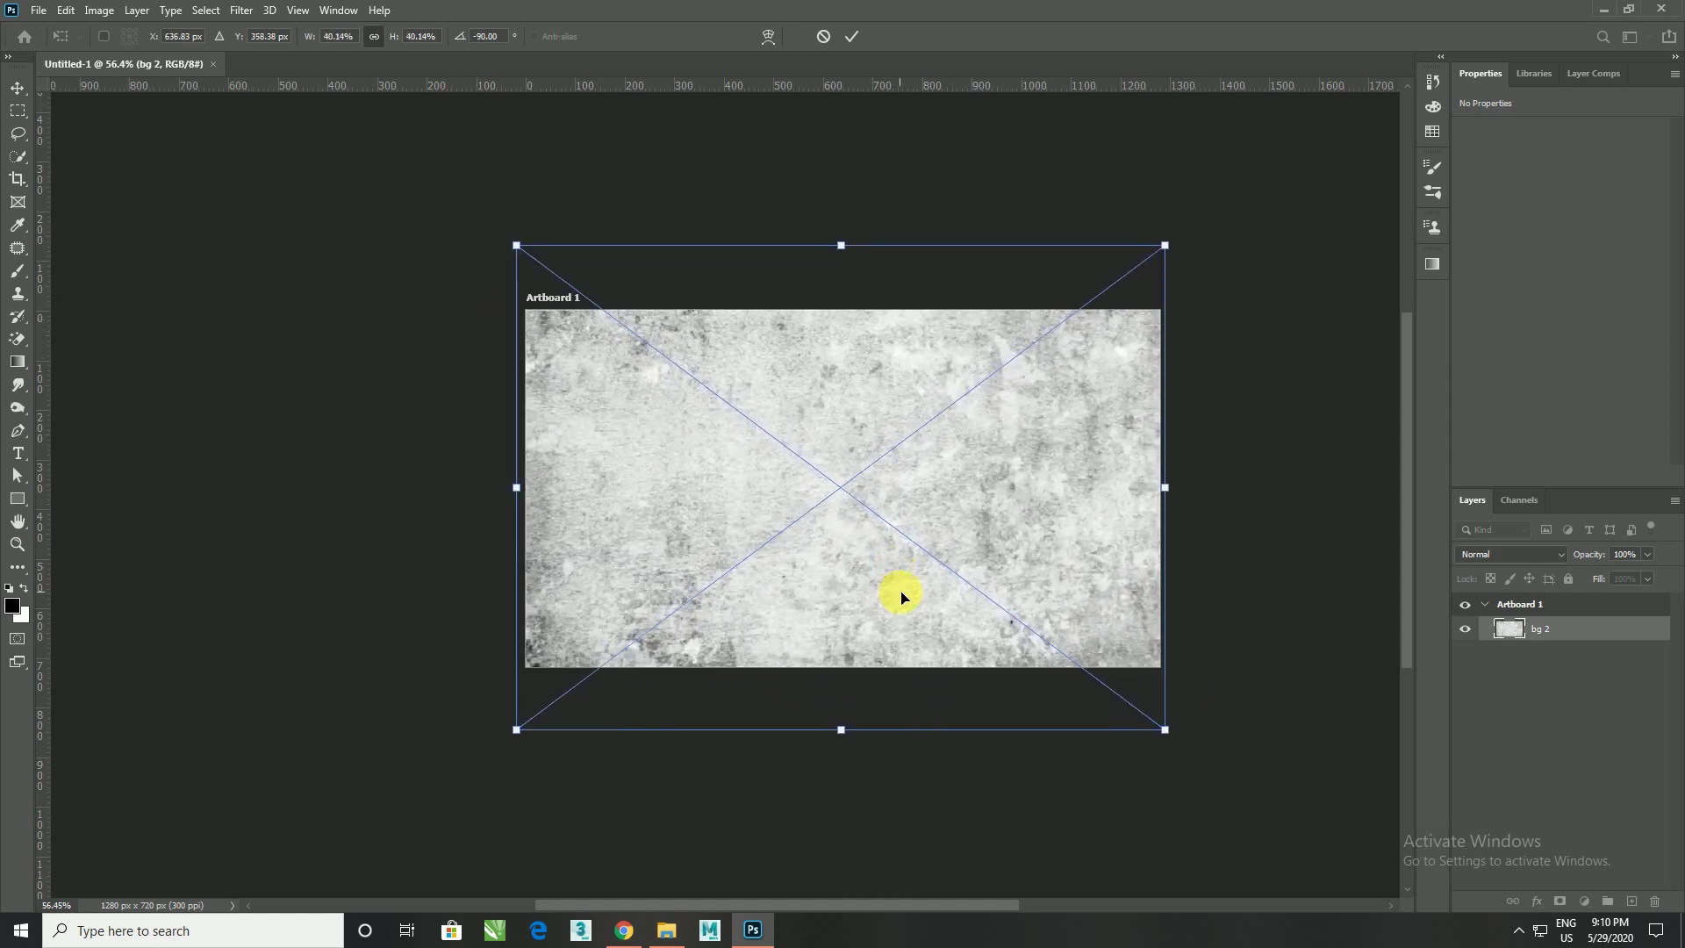
key("Return")
Pick up the my image portrait file from the File Explorer folder
scroll(913, 609, "up", 2)
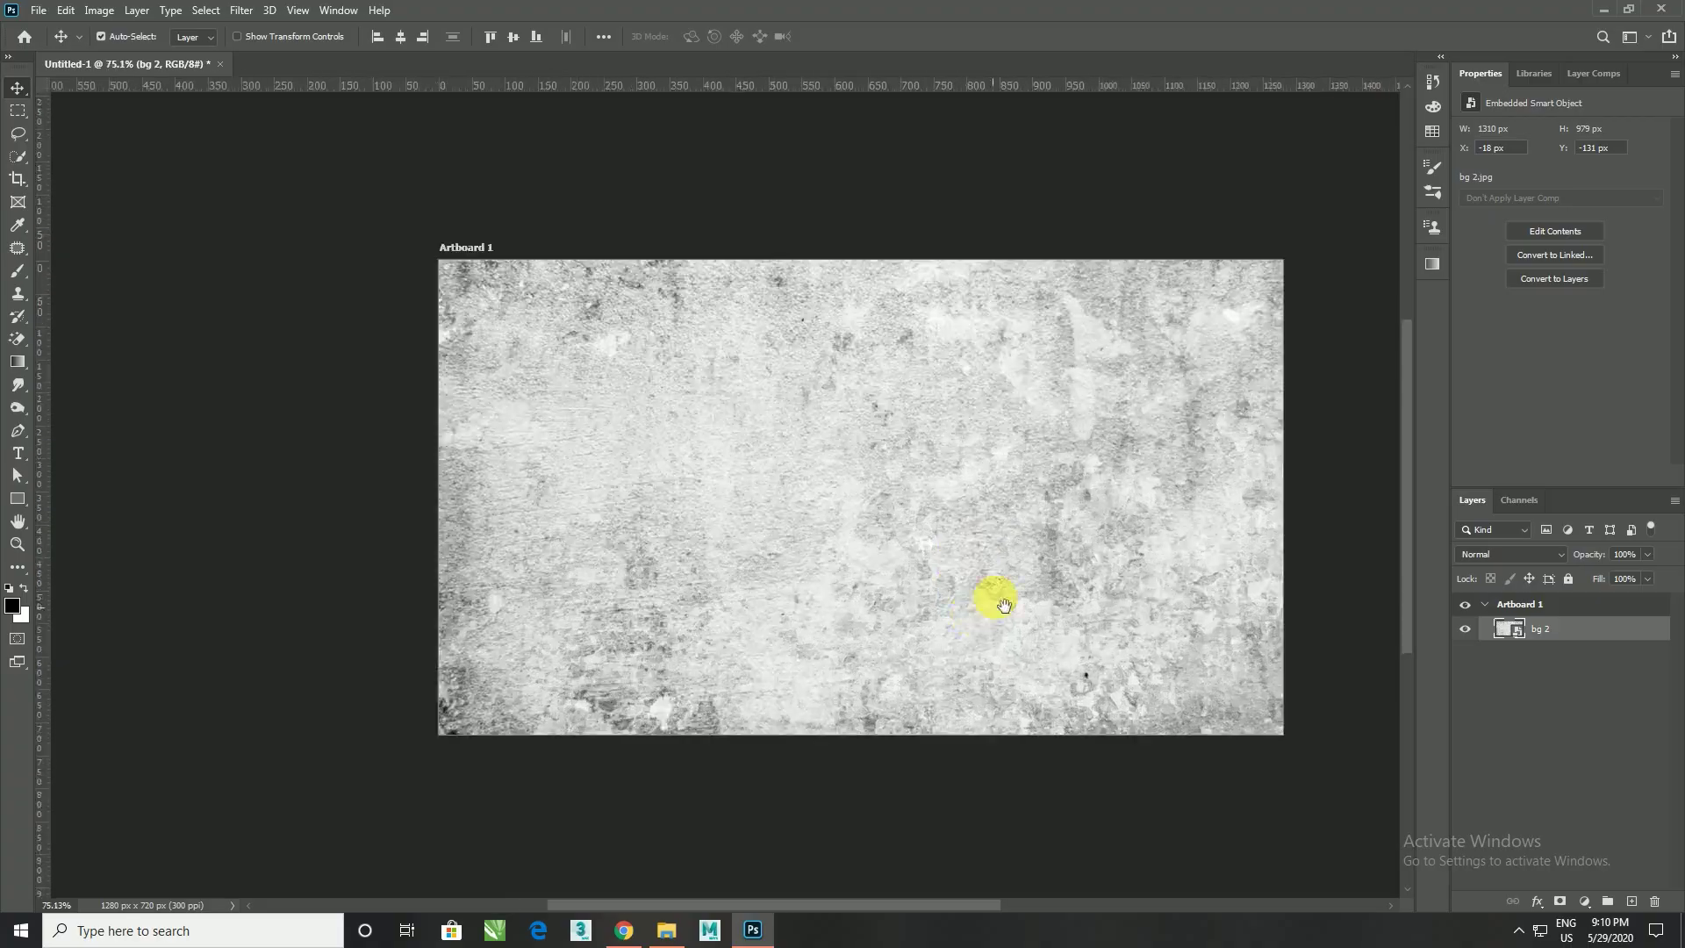
key("alt+Tab")
left_click_drag(502, 214, 818, 503)
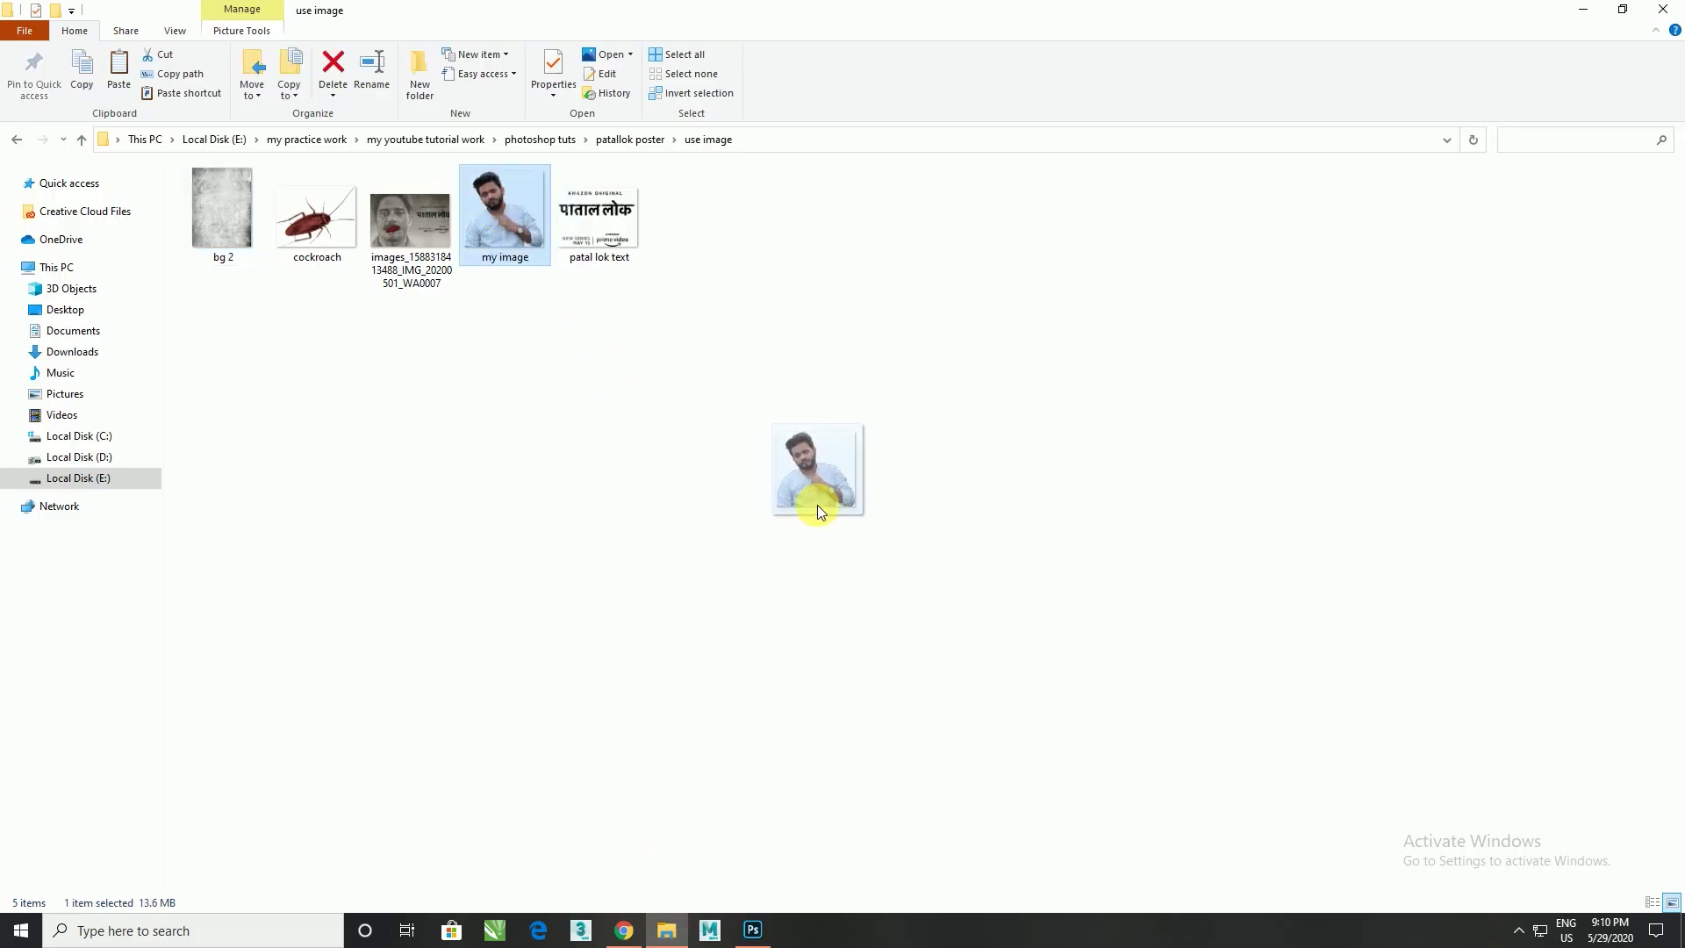
Drop the my image portrait above bg 2, enlarged, slightly tilted and centred
key("alt+Tab")
left_click_drag(818, 504, 888, 561)
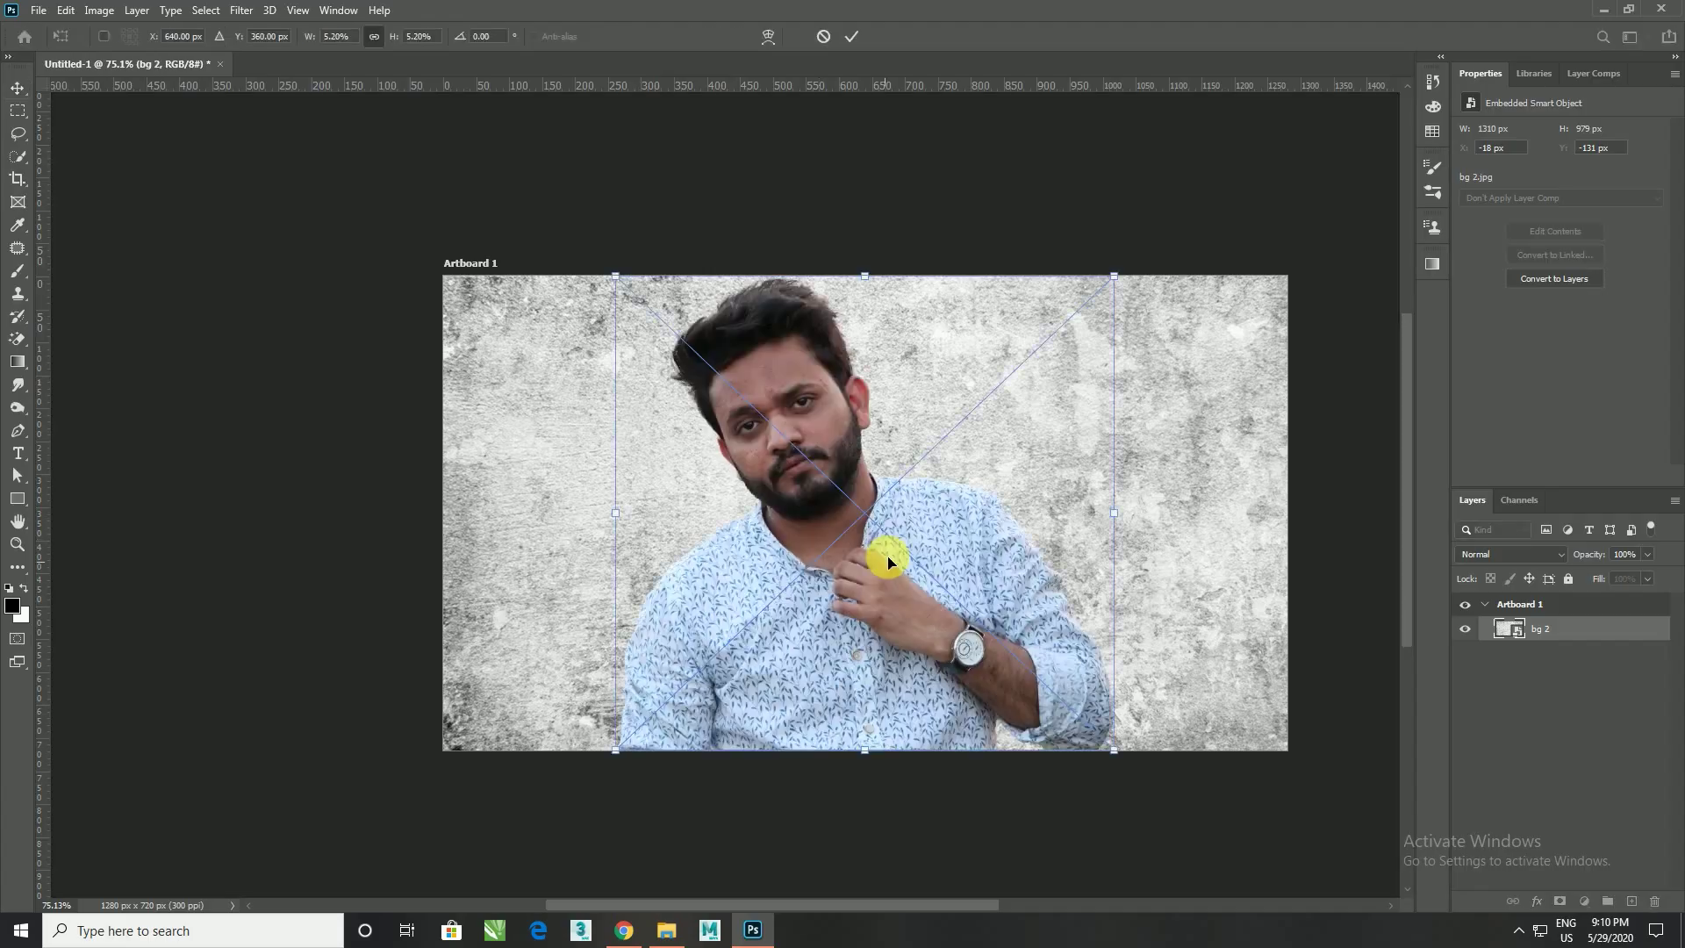
mouse_move(954, 634)
left_mouse_down()
mouse_move(937, 669)
mouse_move(1061, 786)
left_mouse_up()
left_click_drag(978, 688, 960, 703)
mouse_move(1088, 789)
left_mouse_down()
mouse_move(1150, 772)
mouse_move(1091, 814)
left_mouse_up()
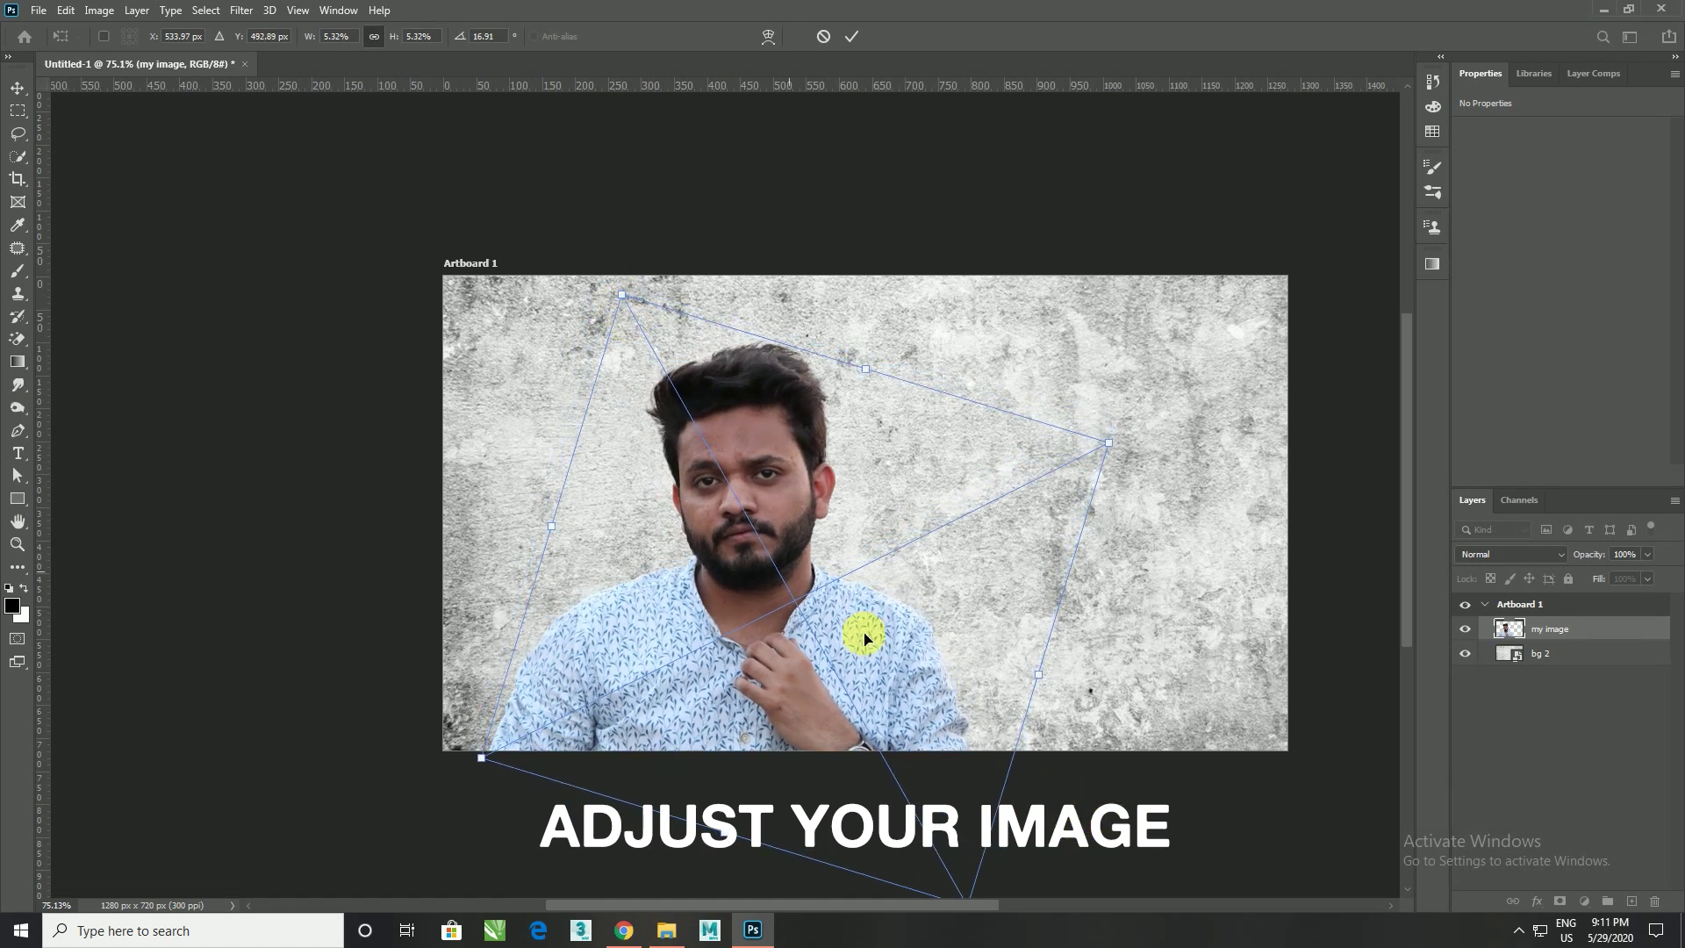
left_click_drag(1083, 689, 1091, 670)
mouse_move(1097, 419)
left_mouse_down()
mouse_move(1143, 384)
mouse_move(1116, 425)
left_mouse_up()
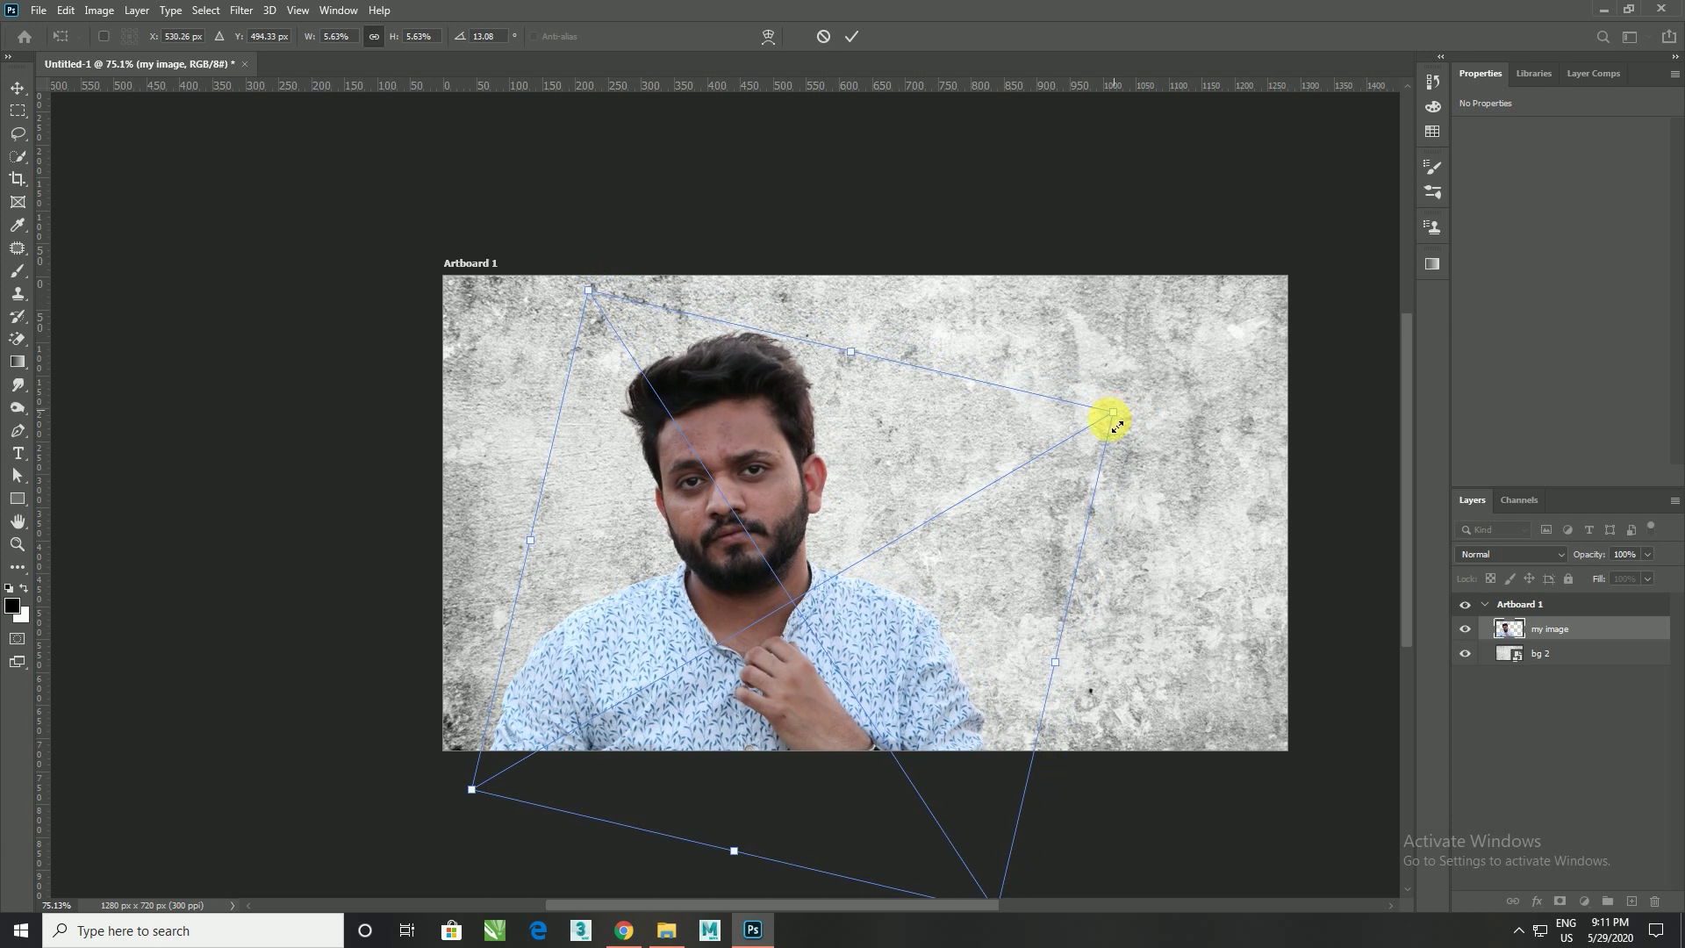
left_click_drag(1004, 615, 1005, 600)
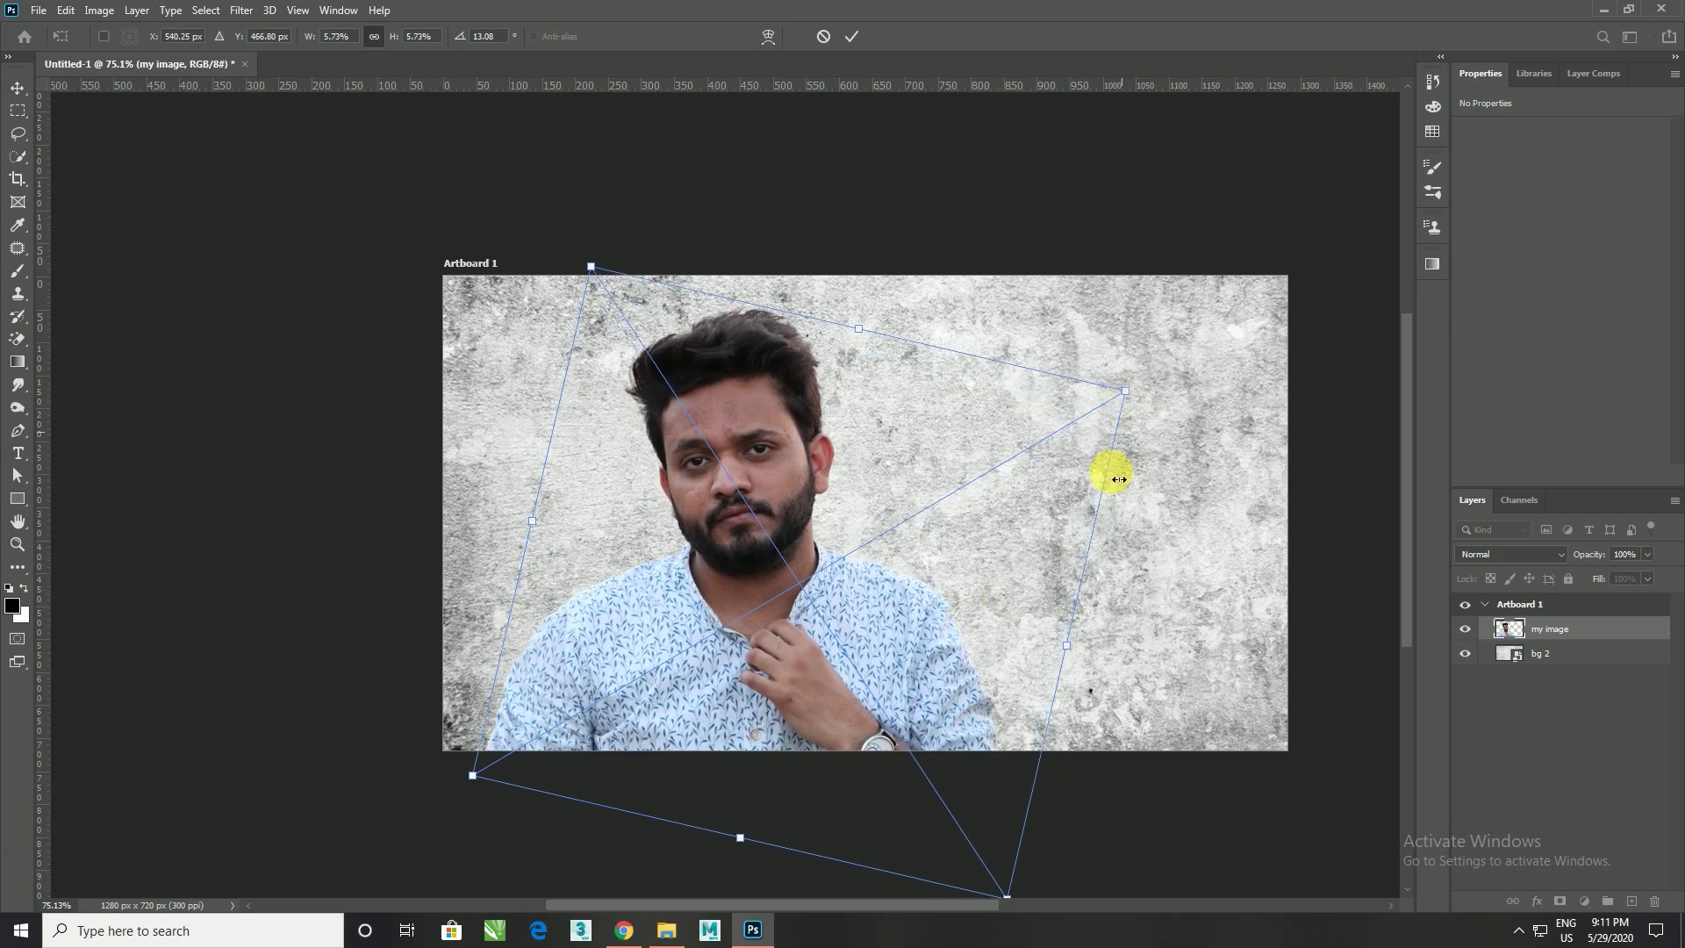
key("Return")
scroll(965, 604, "up", 2)
scroll(1006, 590, "up", 1)
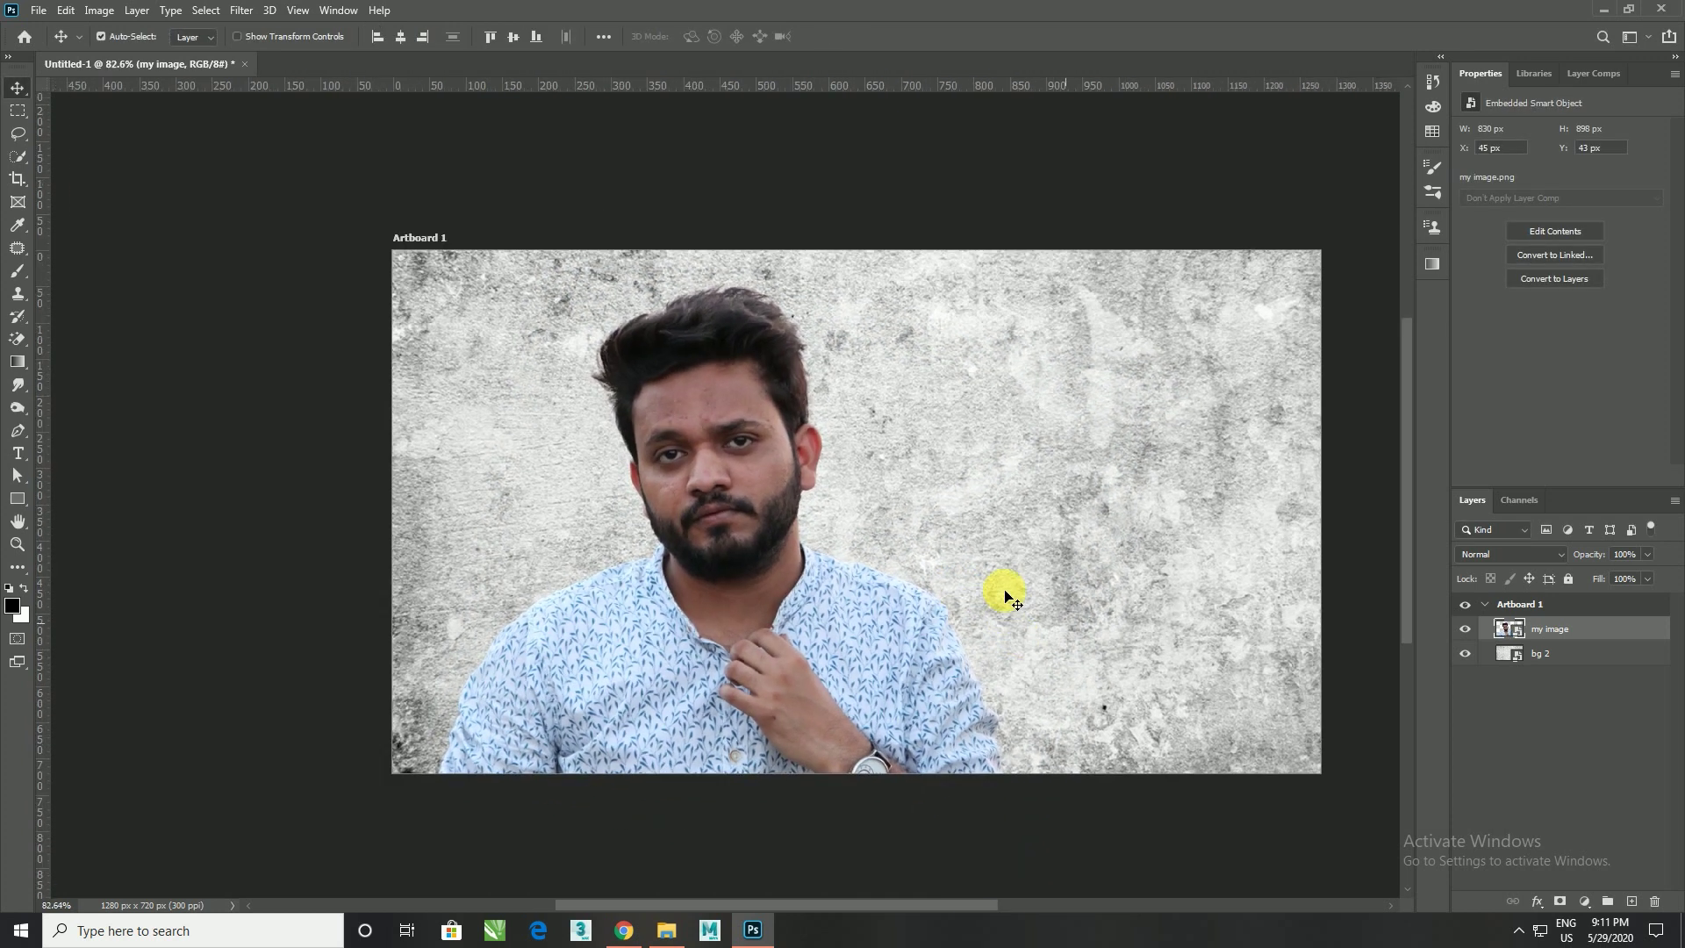
Add a Black & White adjustment clipped to the my image layer
left_click(1545, 658)
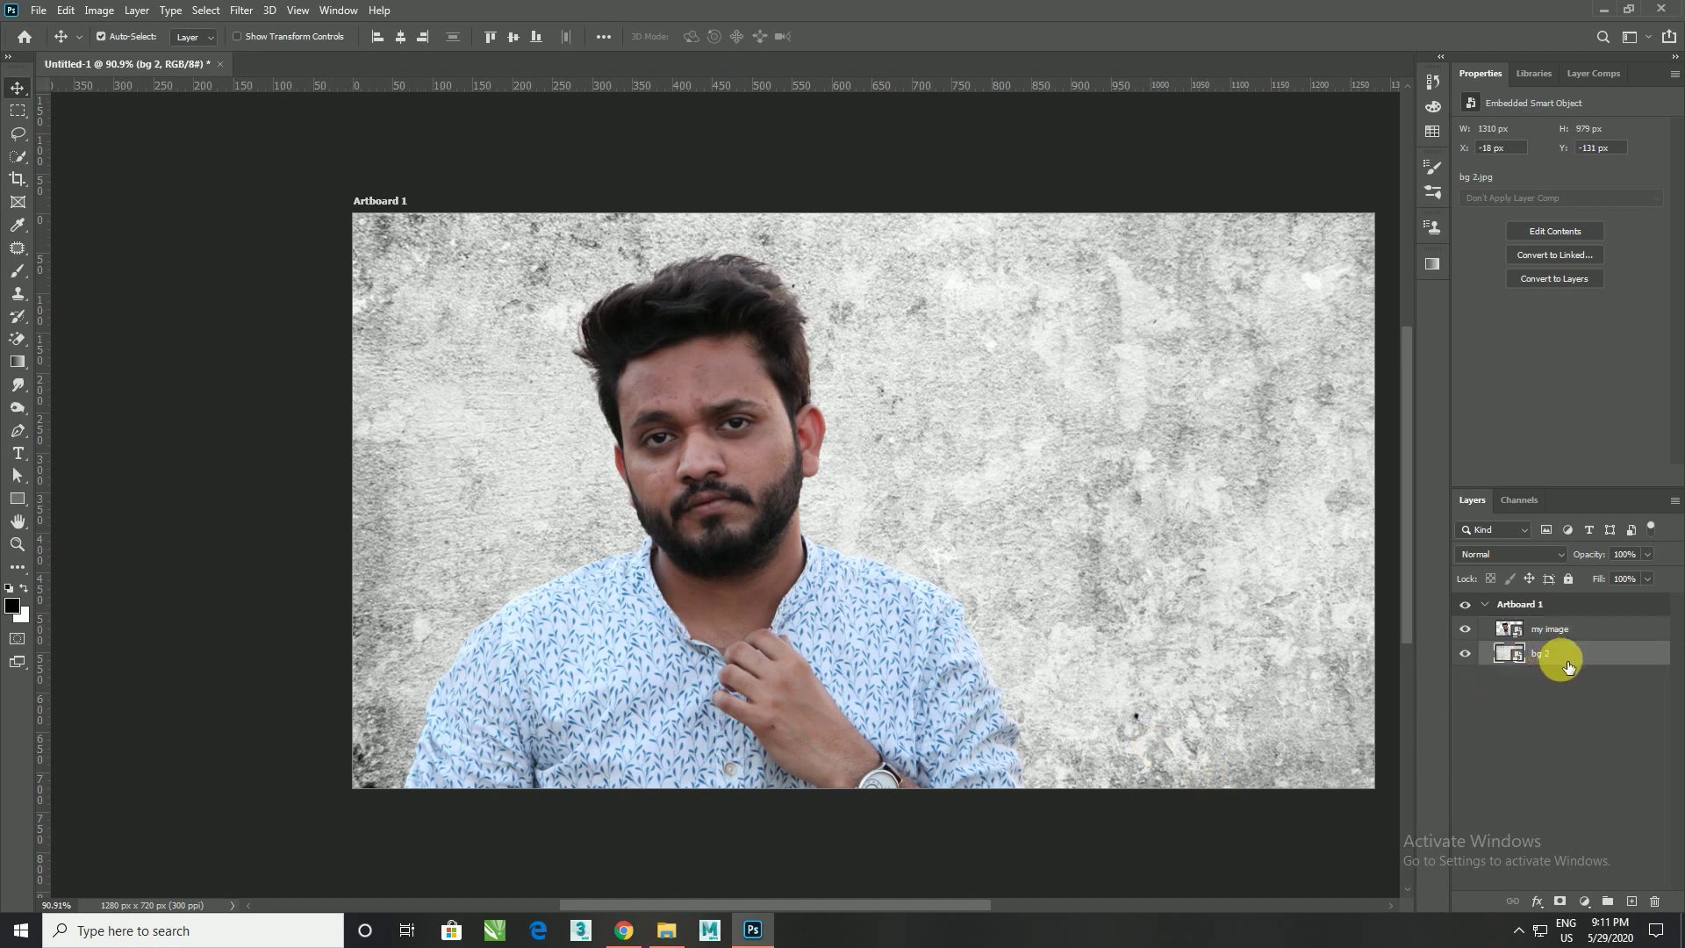
left_click(1555, 630)
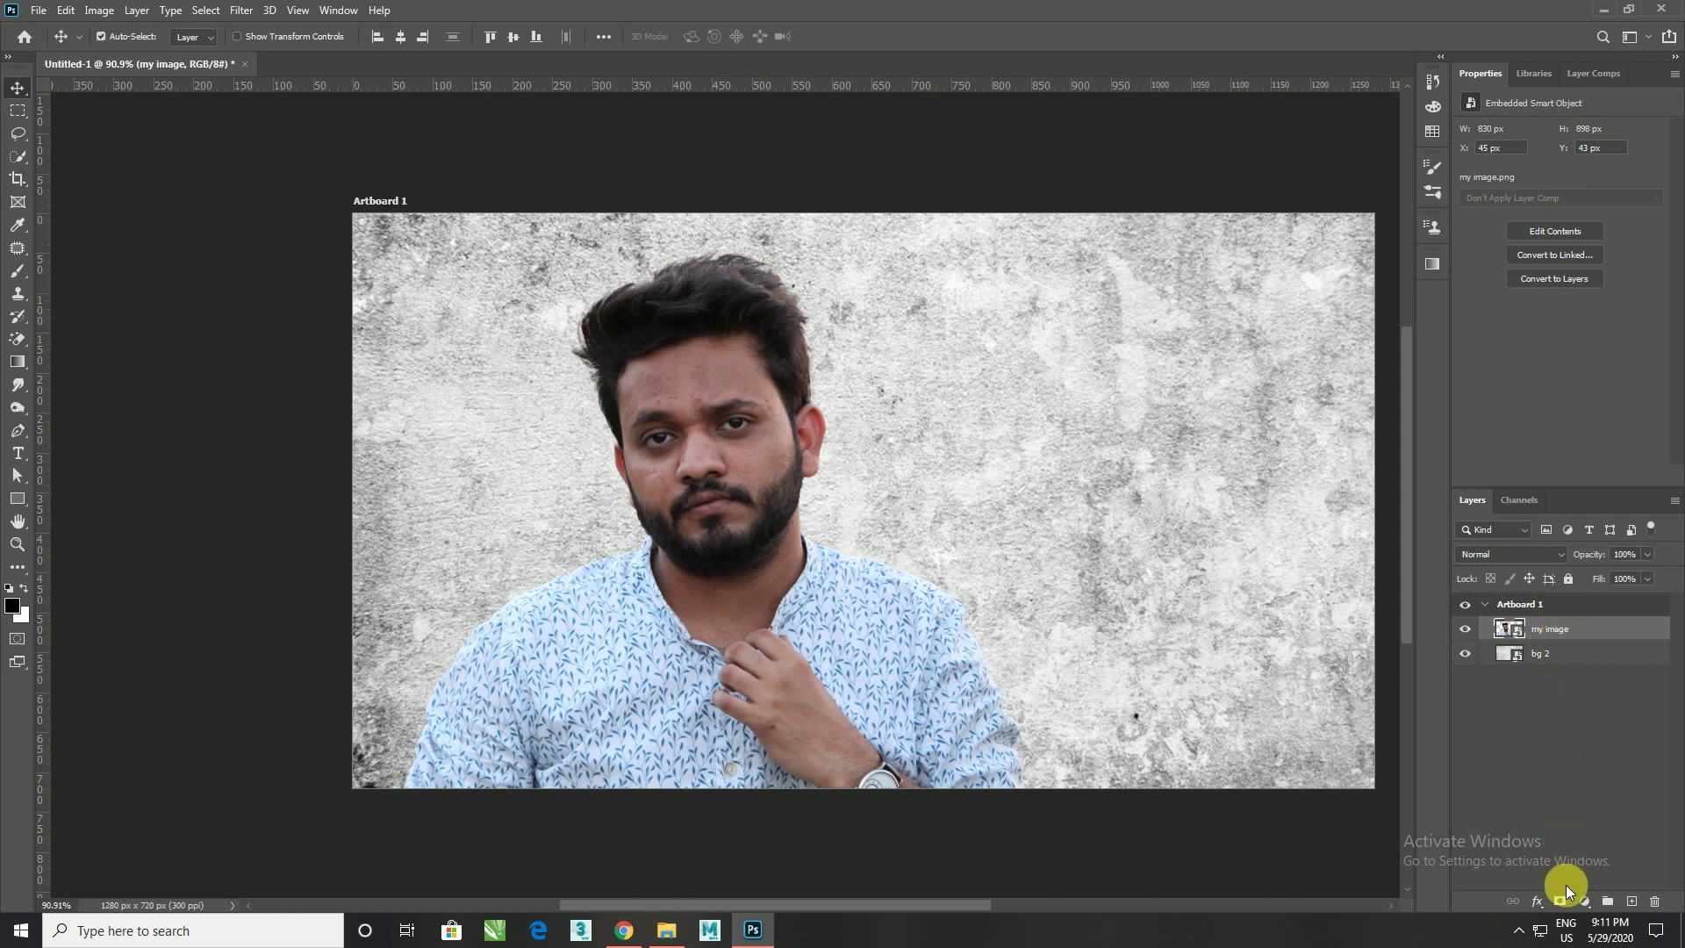
left_click(1586, 901)
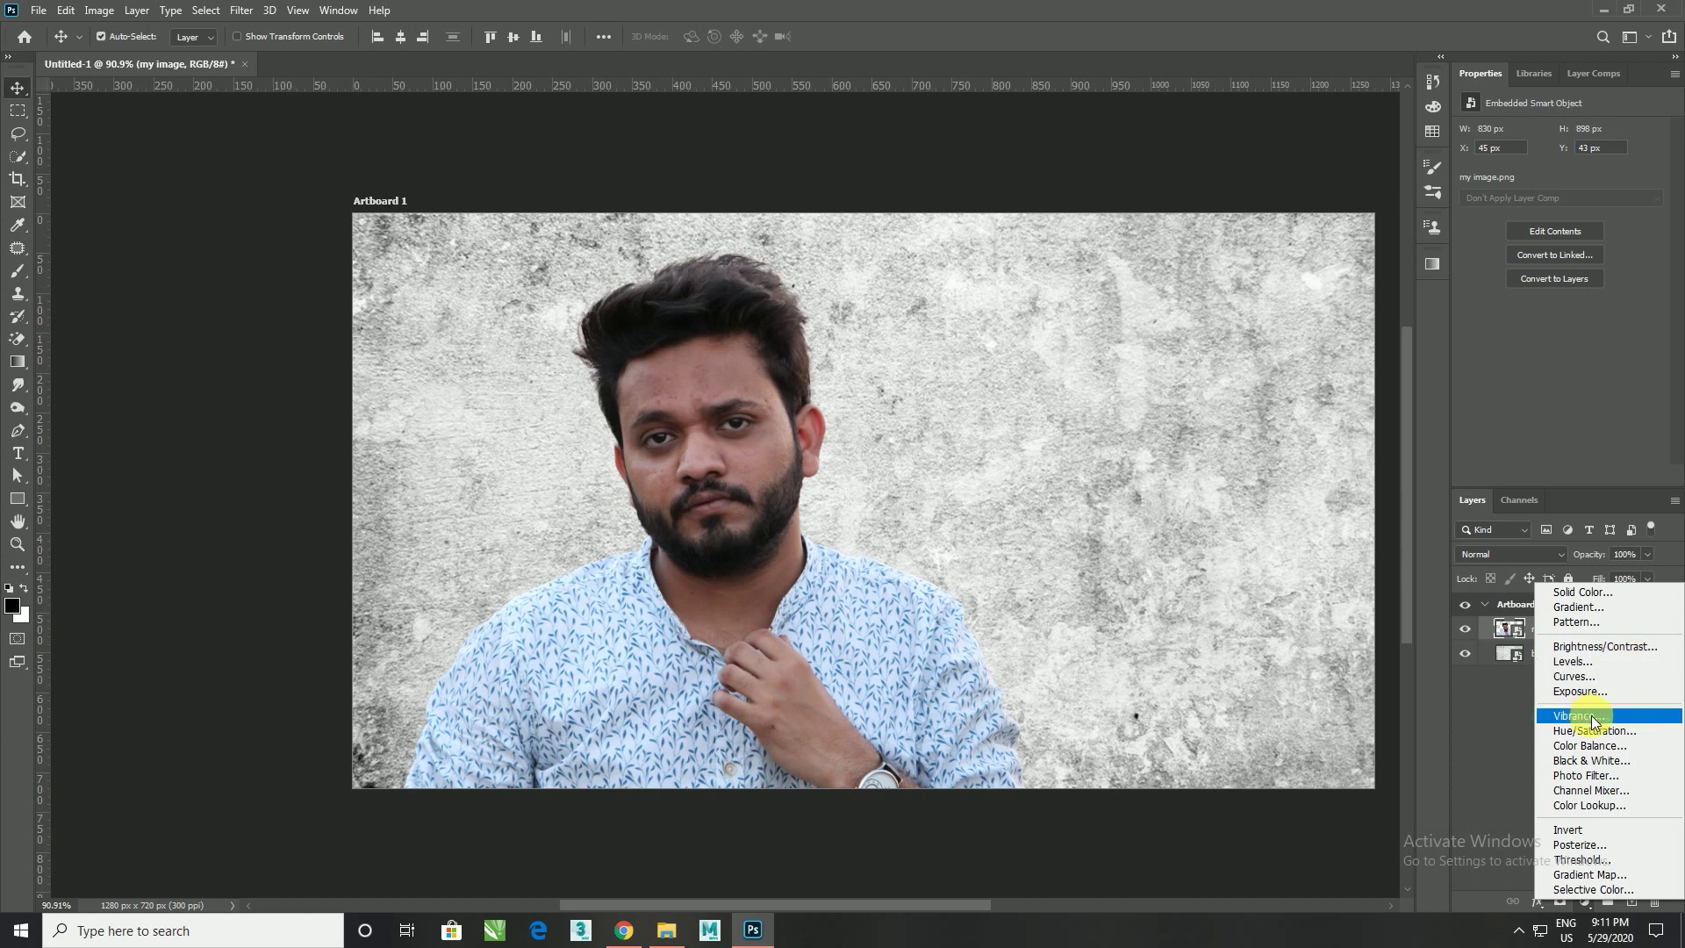
left_click(1609, 762)
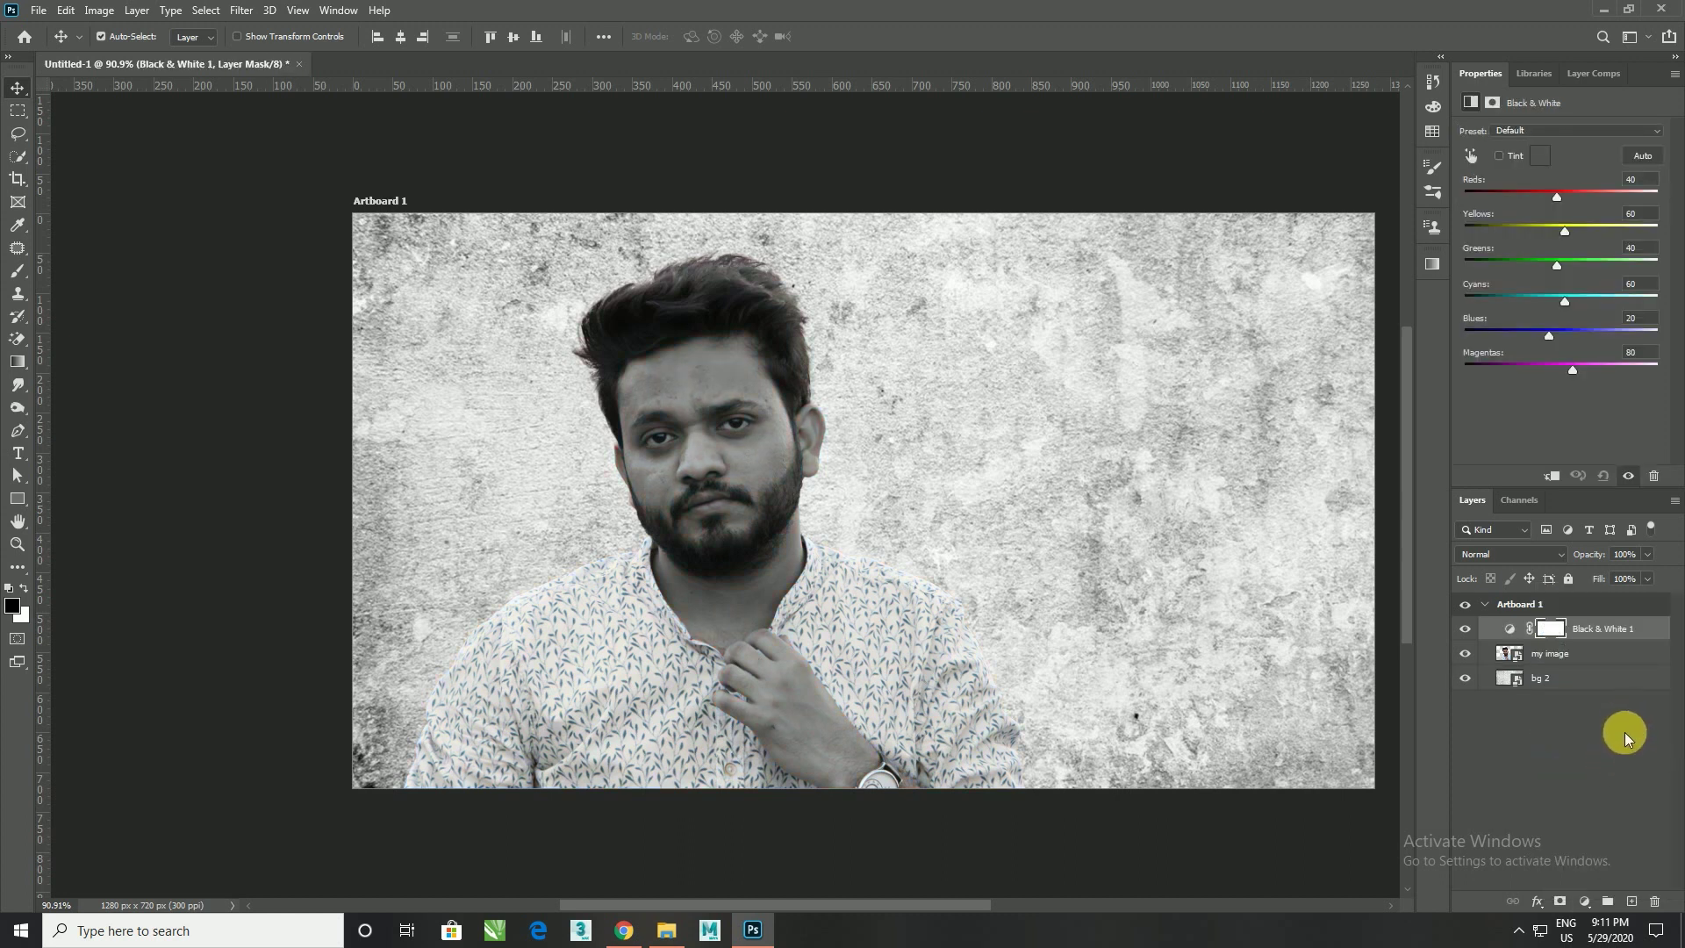
left_click(1515, 650, "alt")
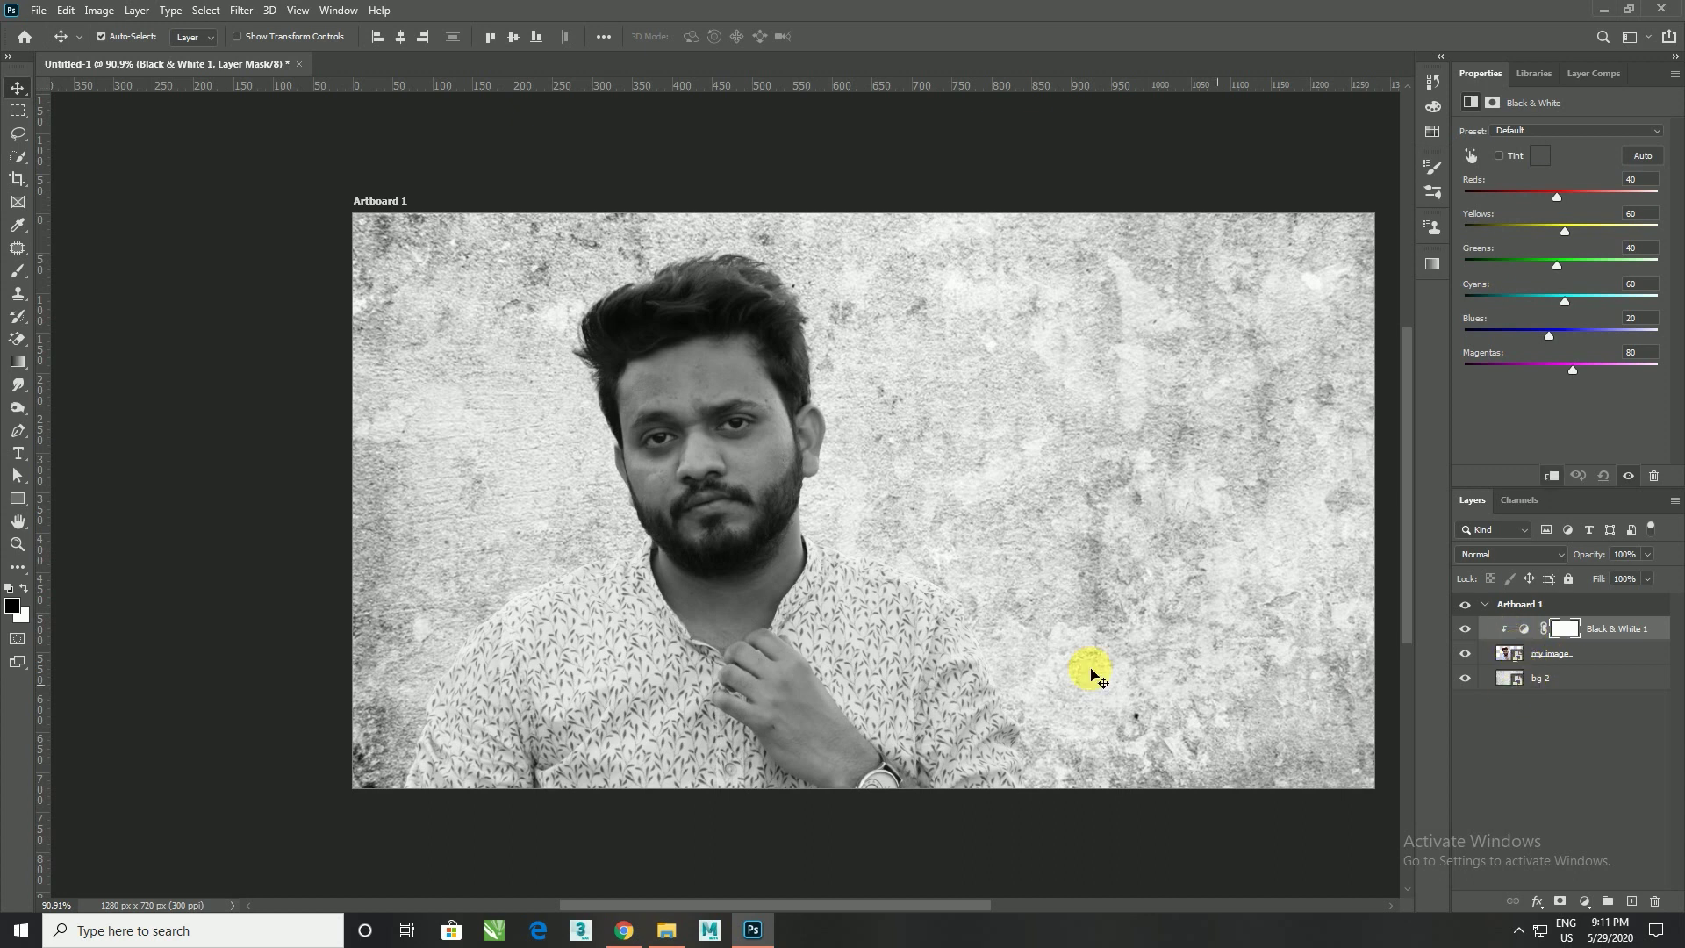
scroll(852, 569, "down", 1)
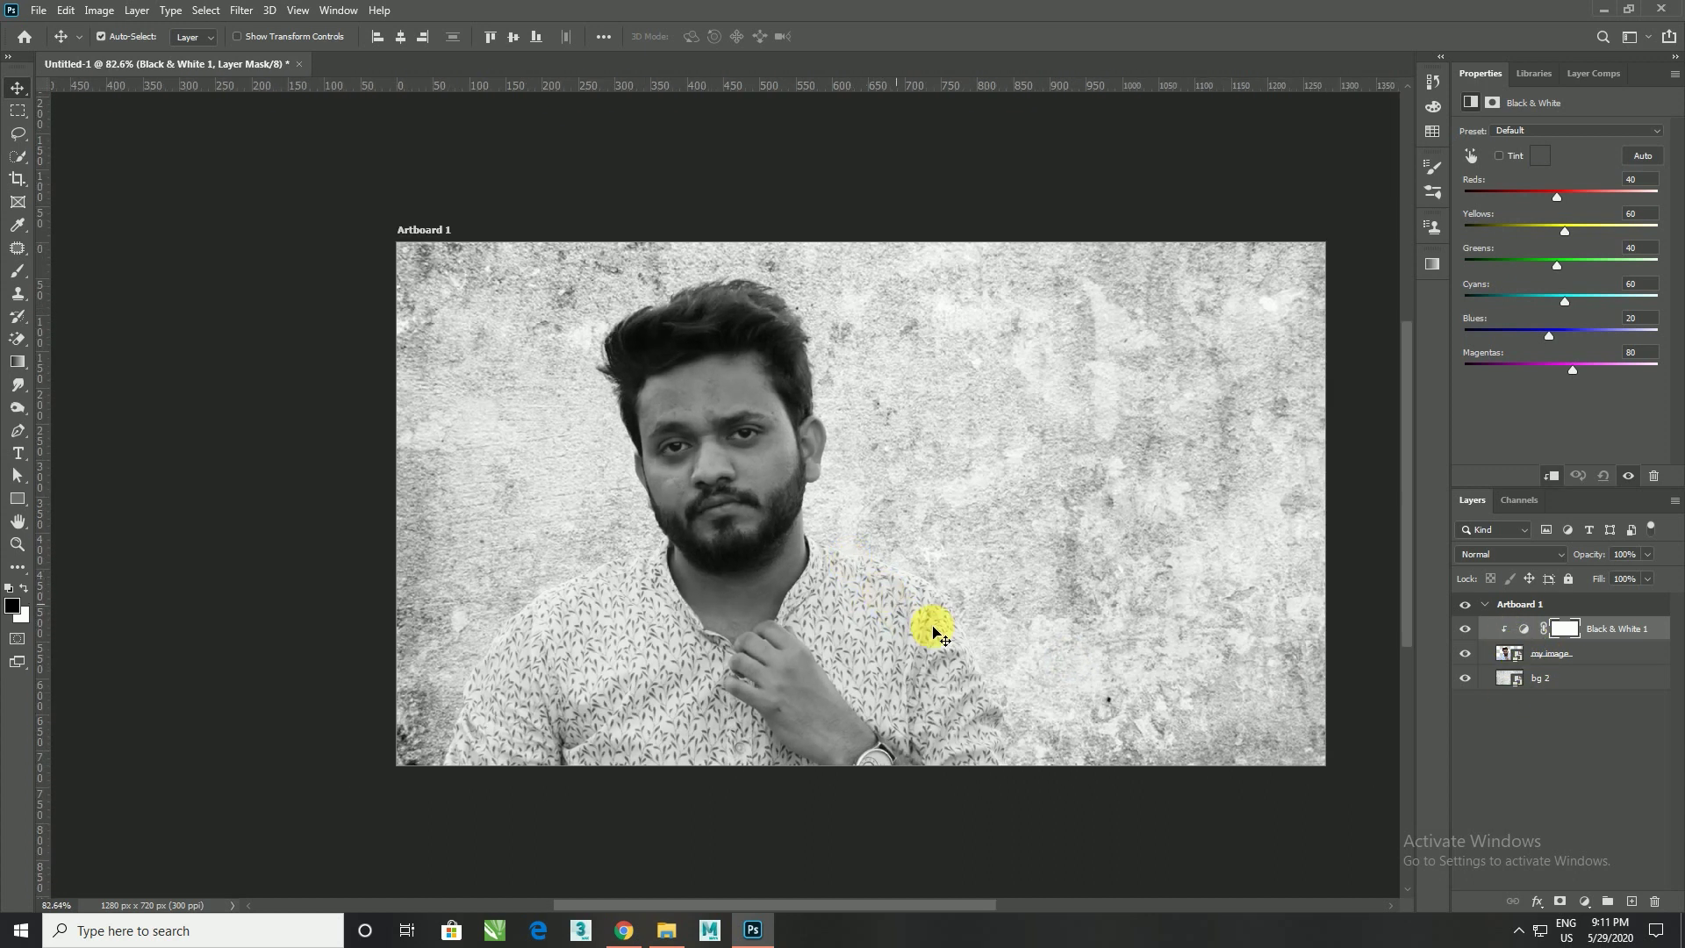
Set the my image layer's blend mode to Multiply
left_click(1545, 655)
left_click(1540, 556)
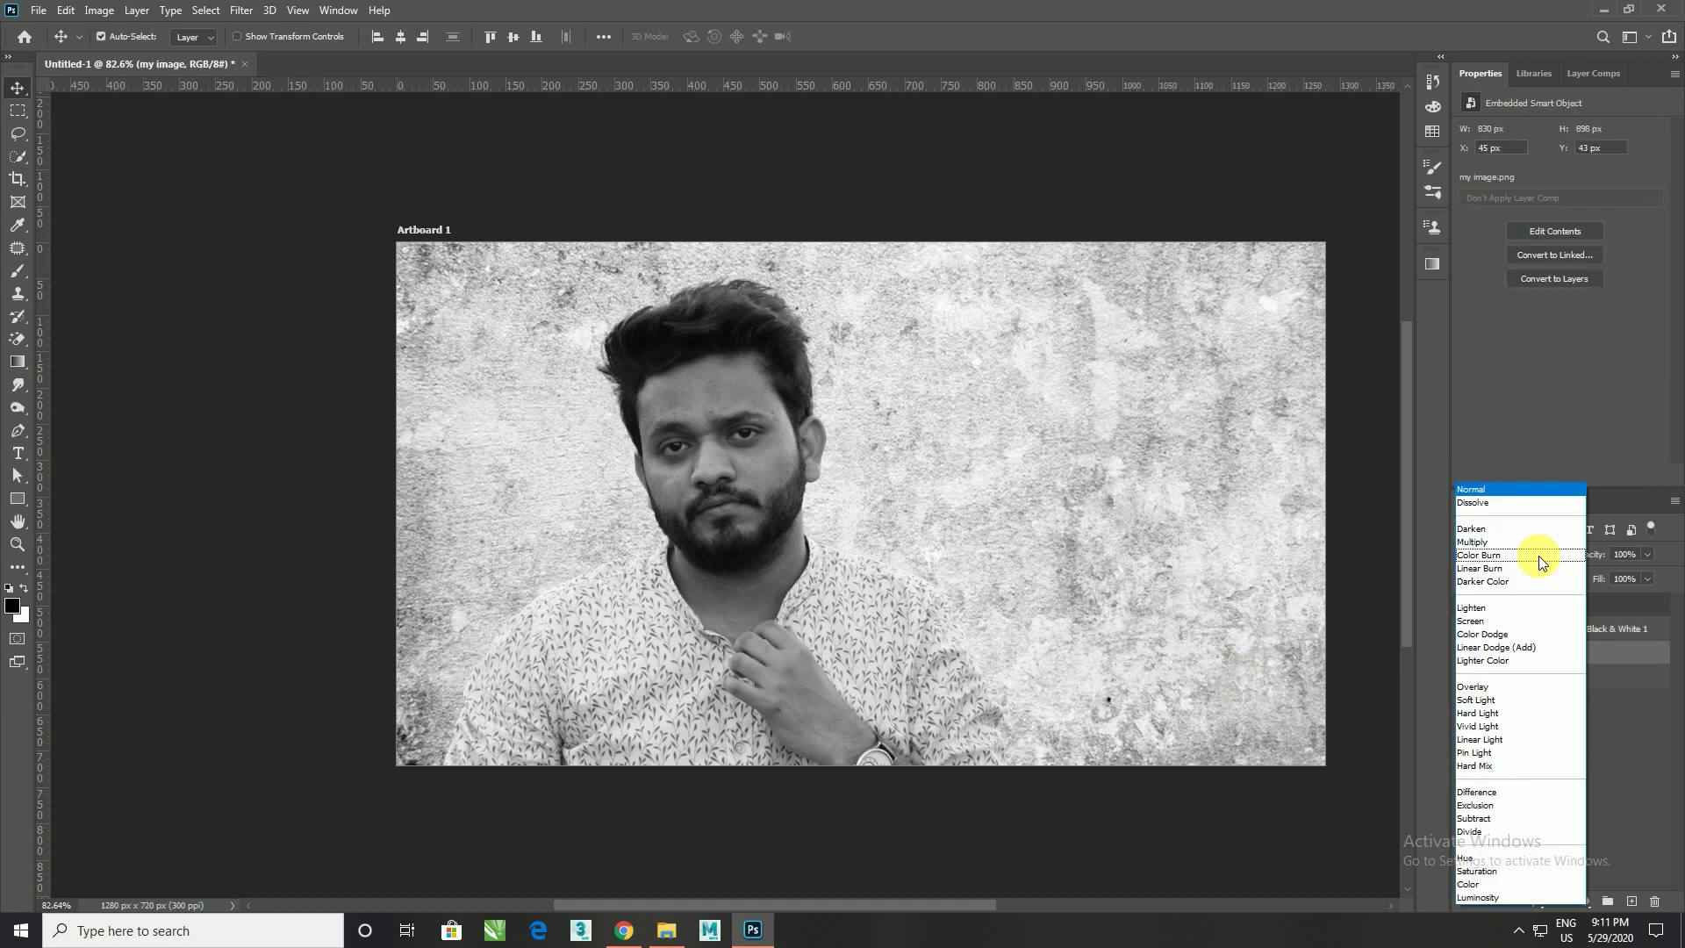
left_click(1517, 543)
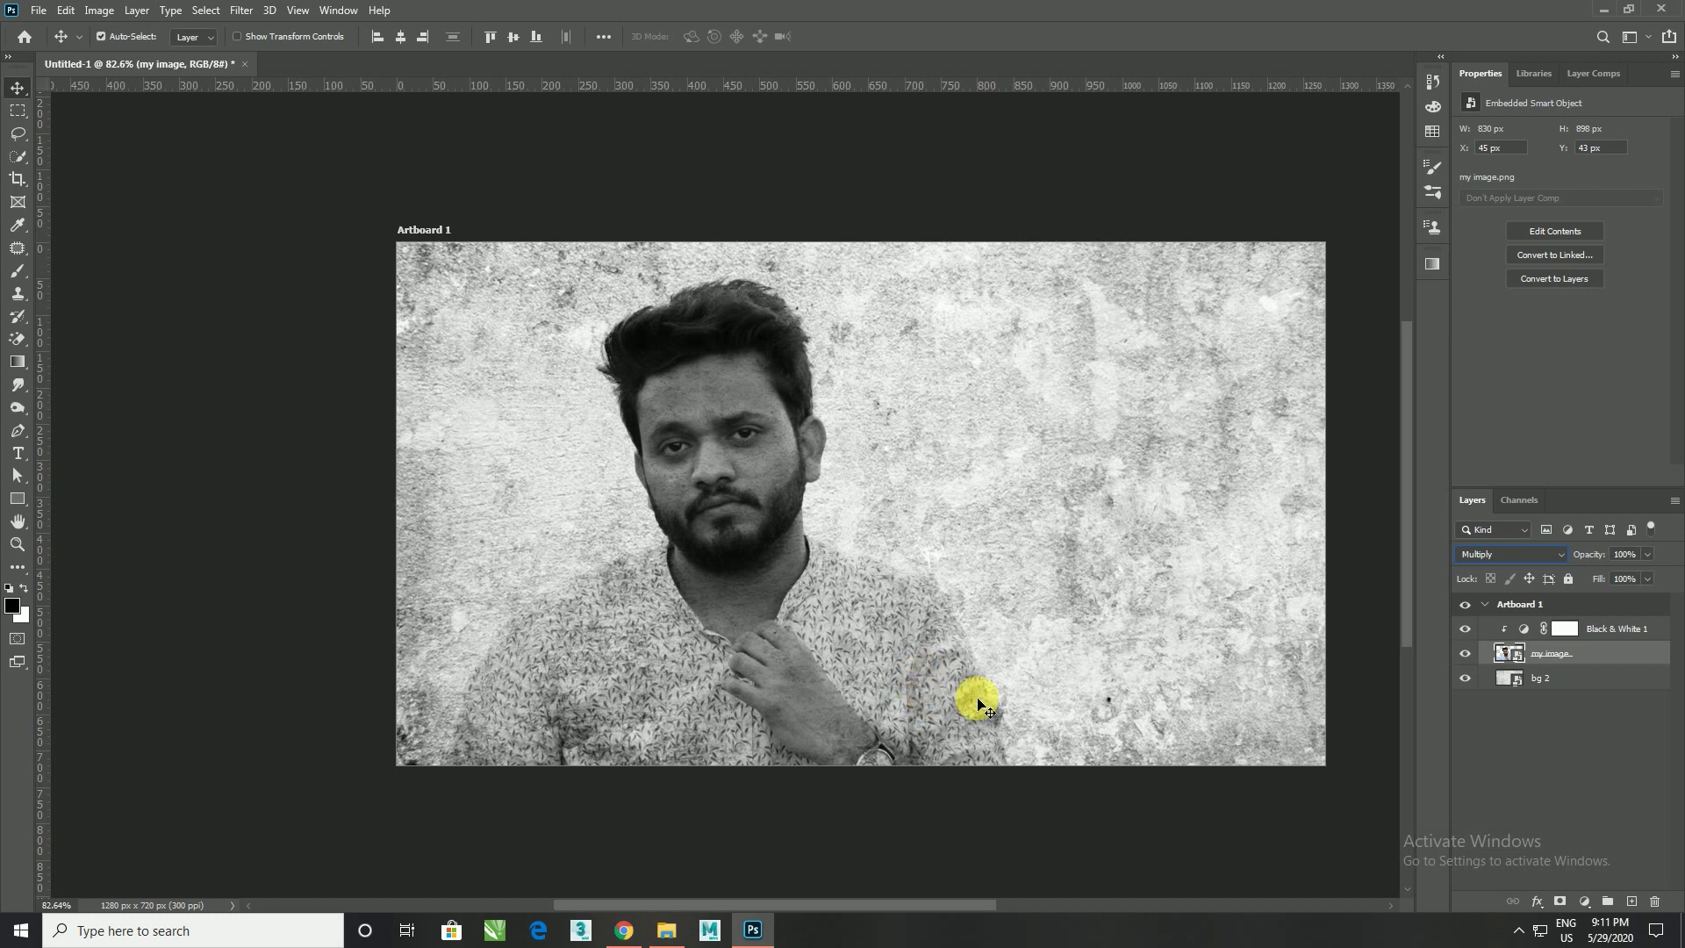
left_click(1035, 676)
scroll(1035, 666, "down", 4)
scroll(935, 654, "up", 2)
scroll(932, 667, "up", 1)
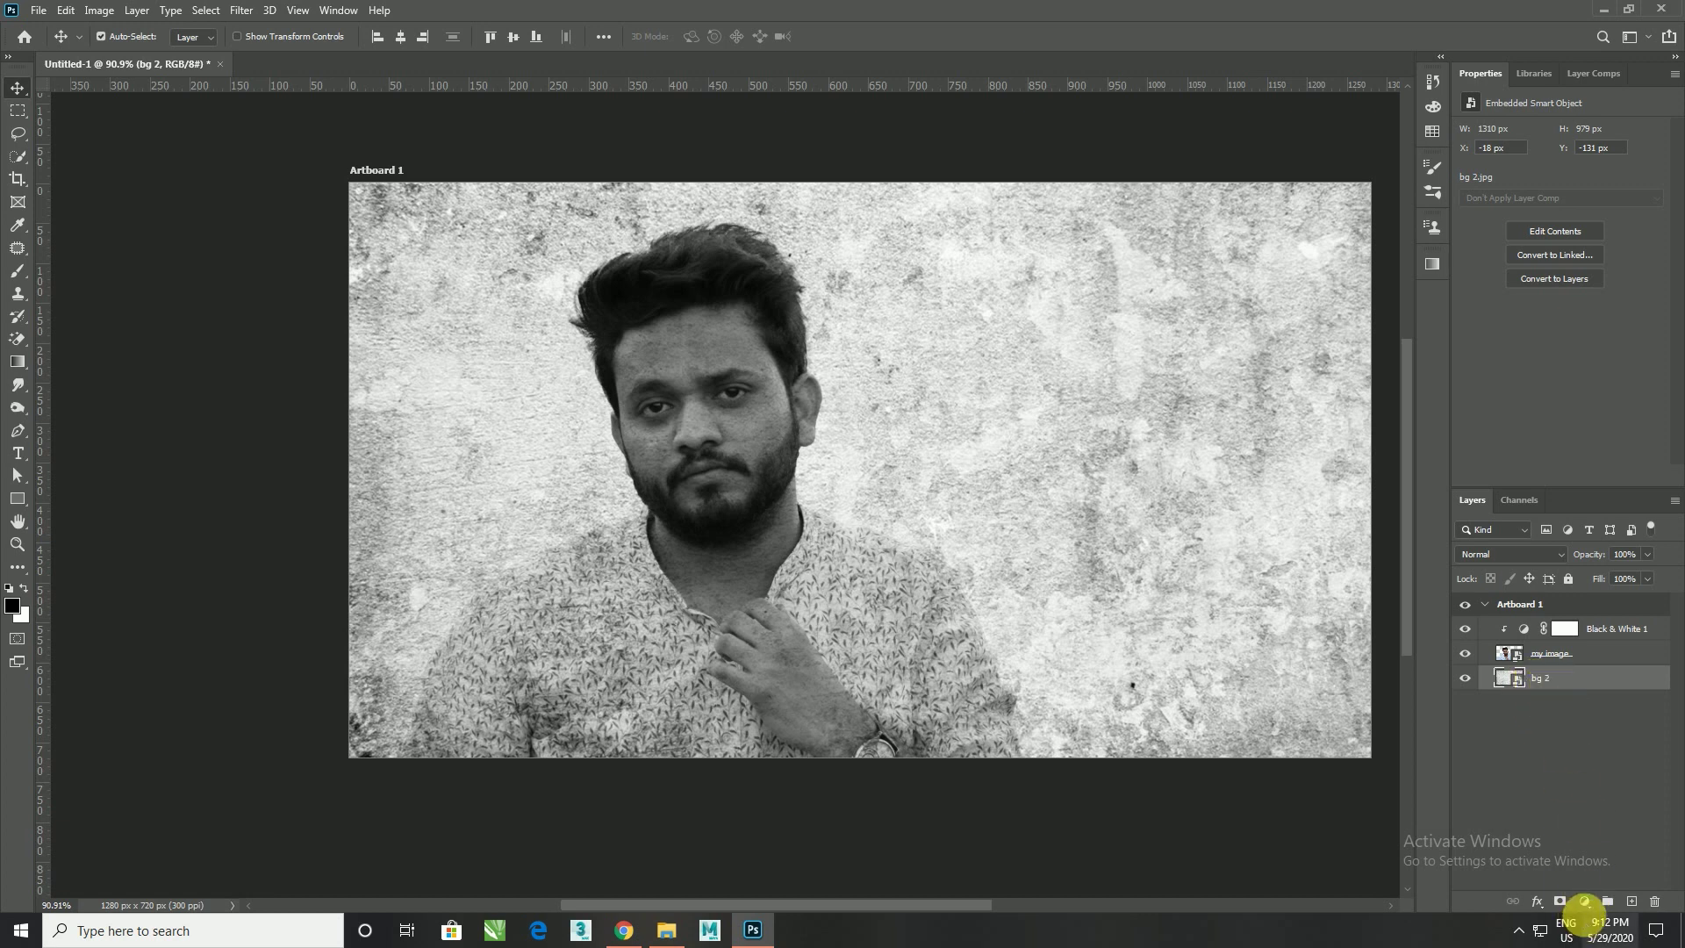
left_click(1584, 901)
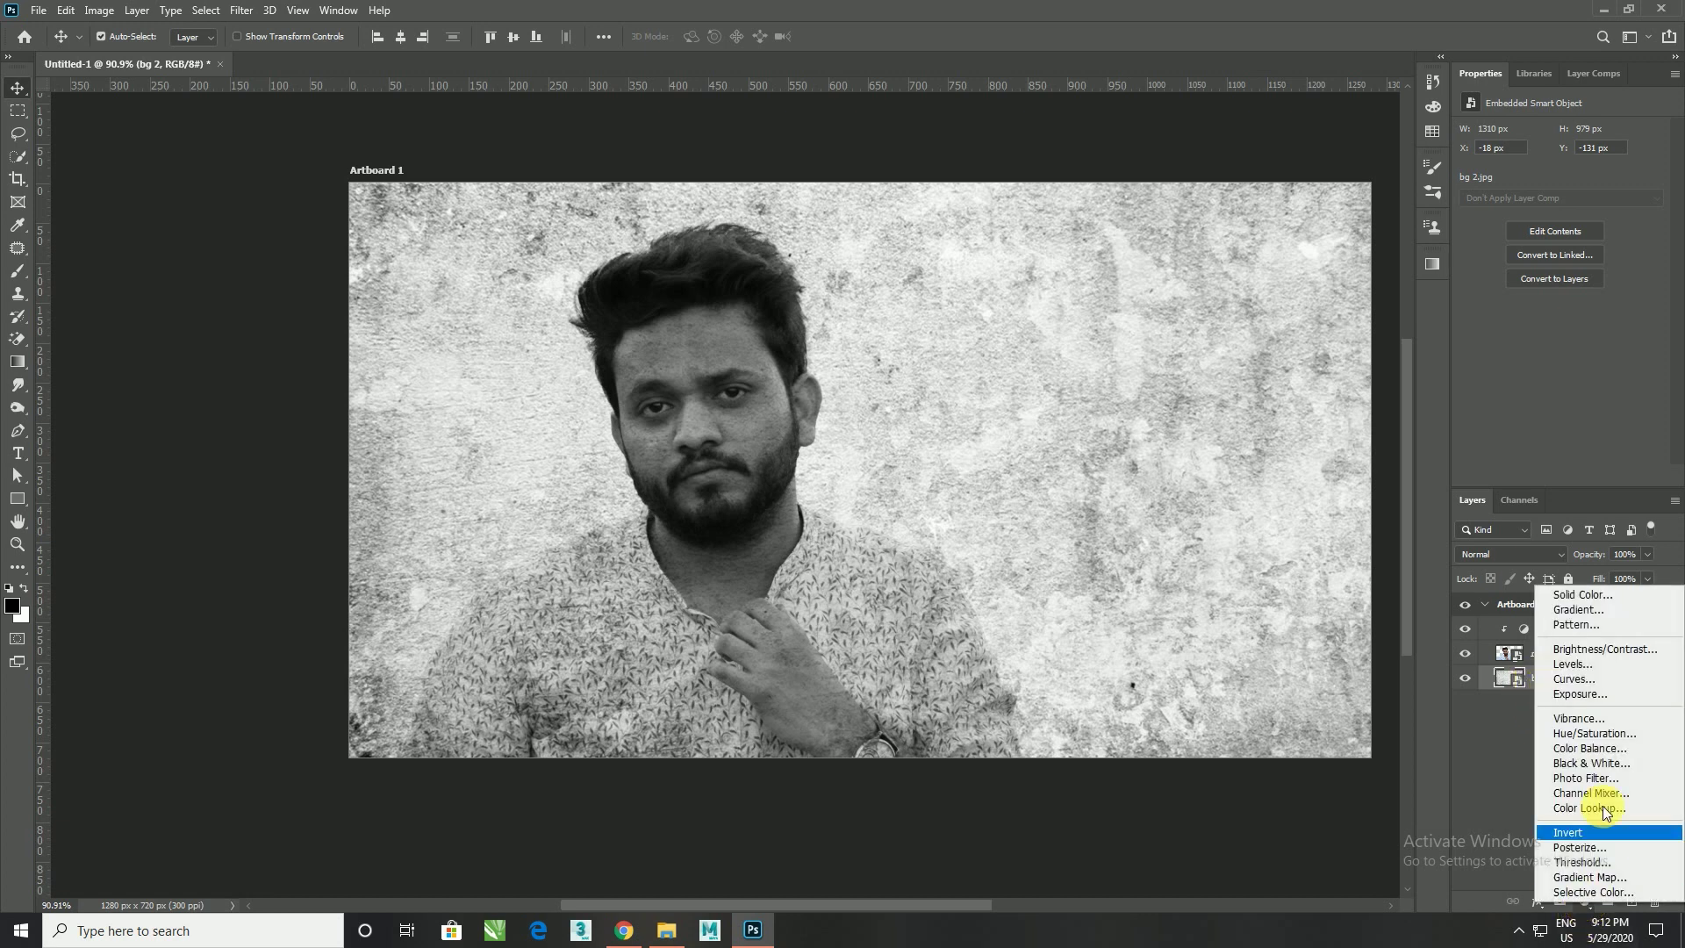
Add a Brightness/Contrast adjustment clipped to bg 2 with brightness -25, contrast -32
left_click(1593, 651)
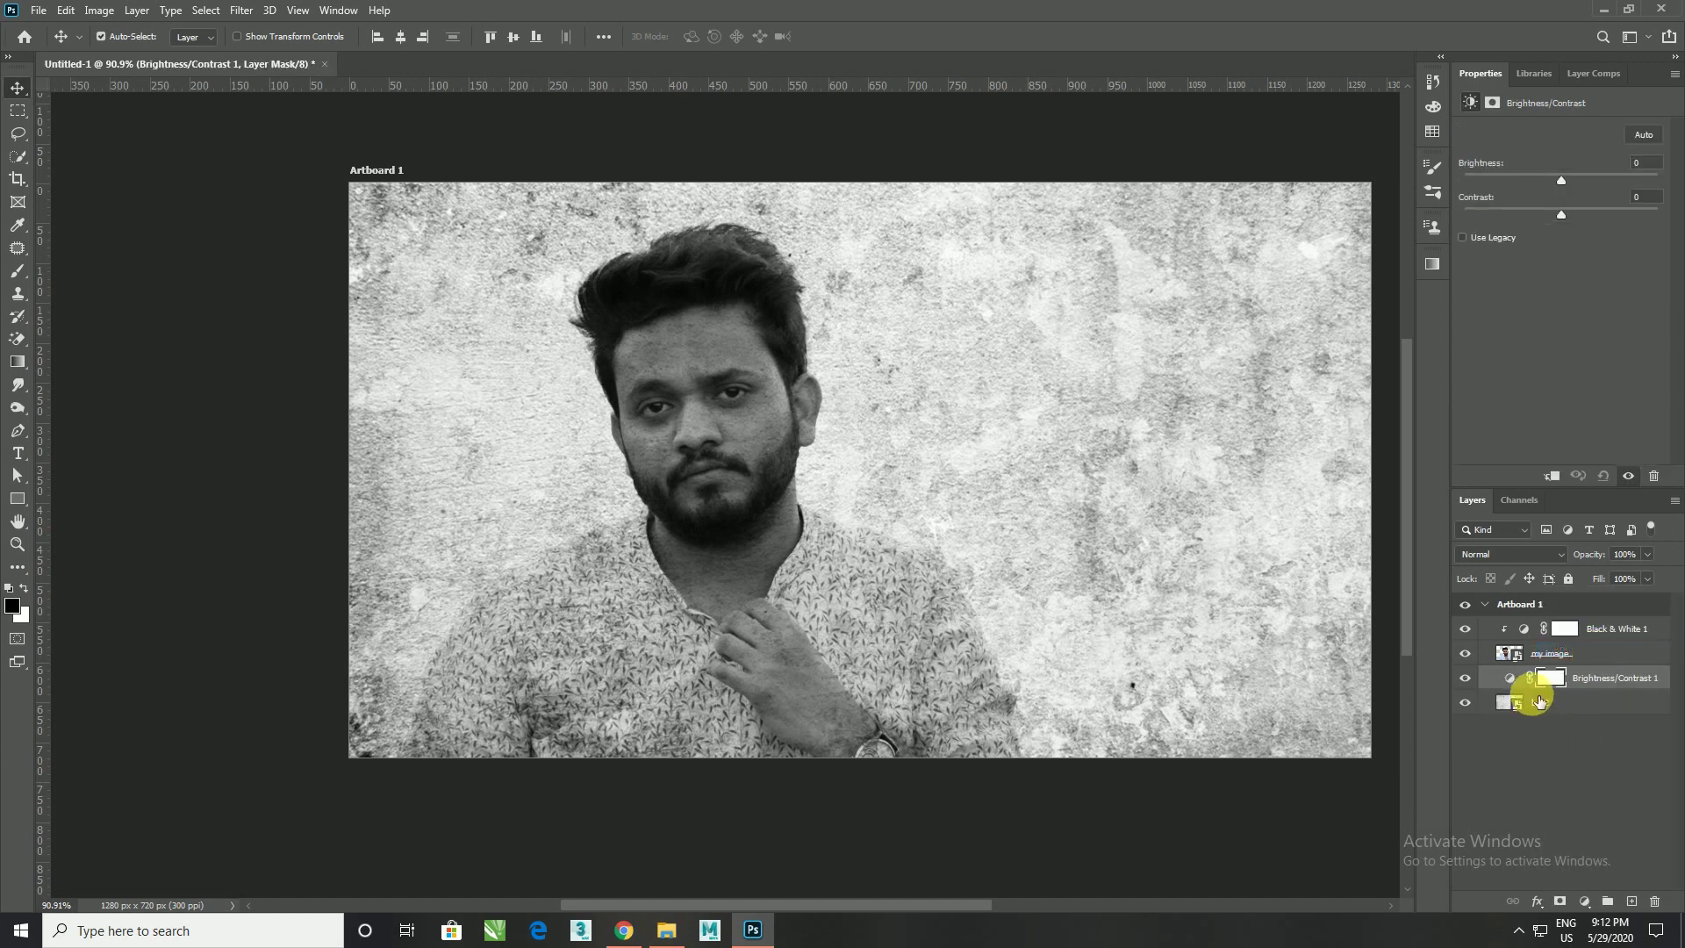
left_click(1509, 678, "alt")
mouse_move(1562, 214)
left_mouse_down()
mouse_move(1582, 211)
mouse_move(1462, 213)
left_mouse_up()
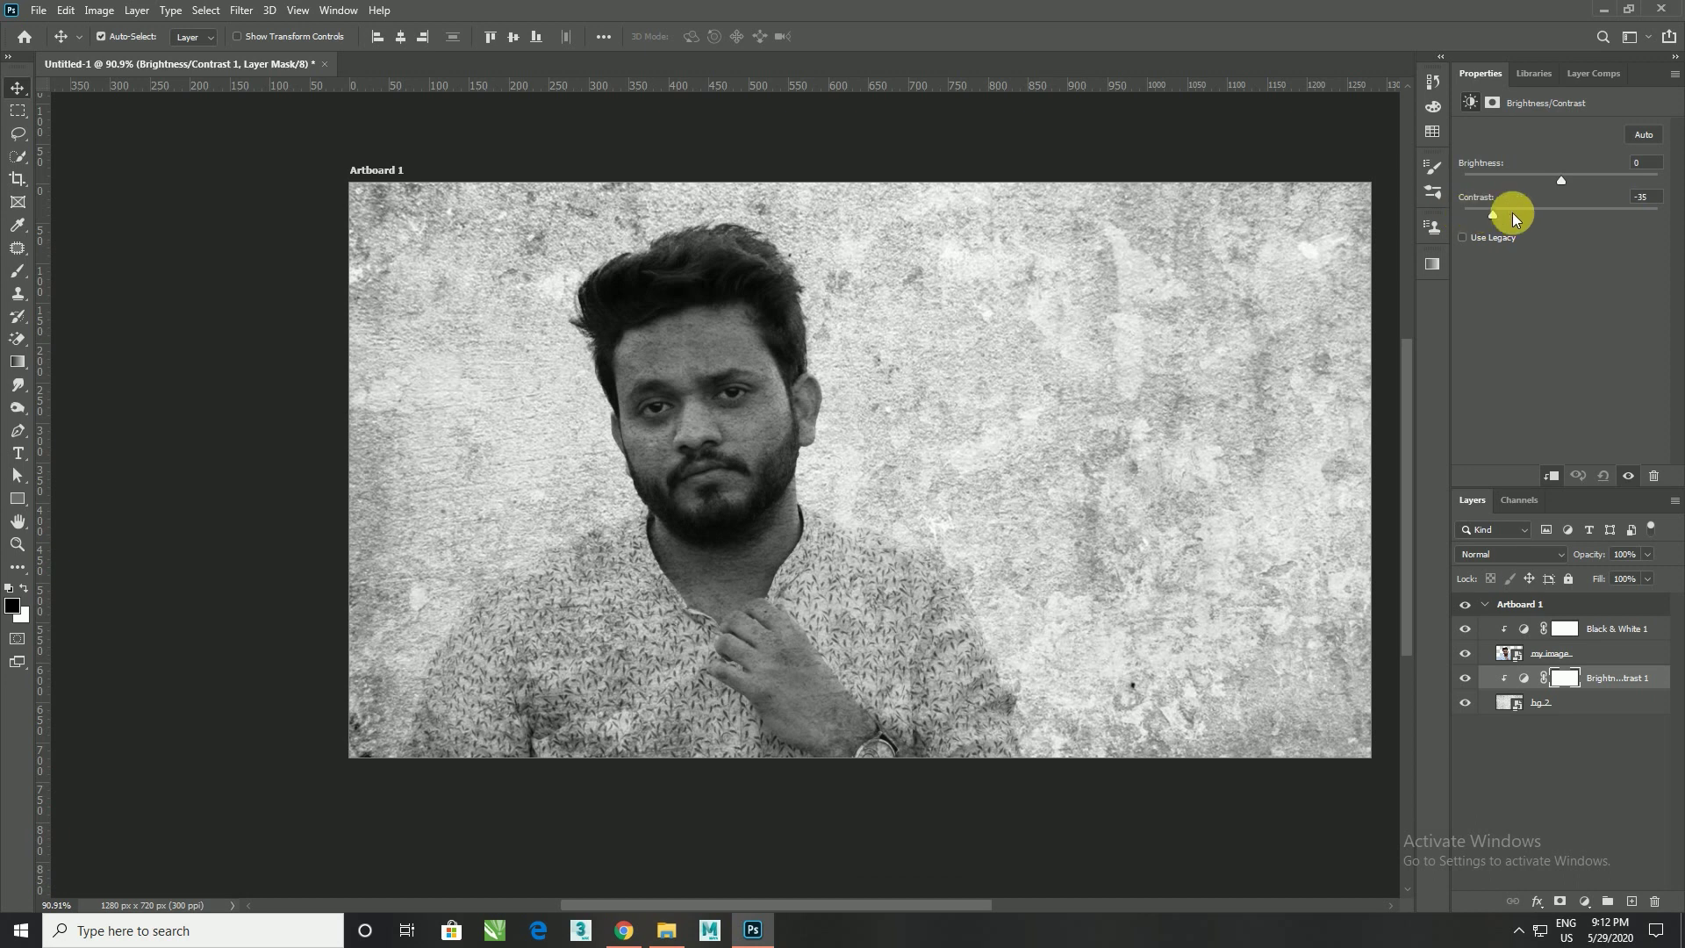
left_click_drag(1543, 177, 1530, 180)
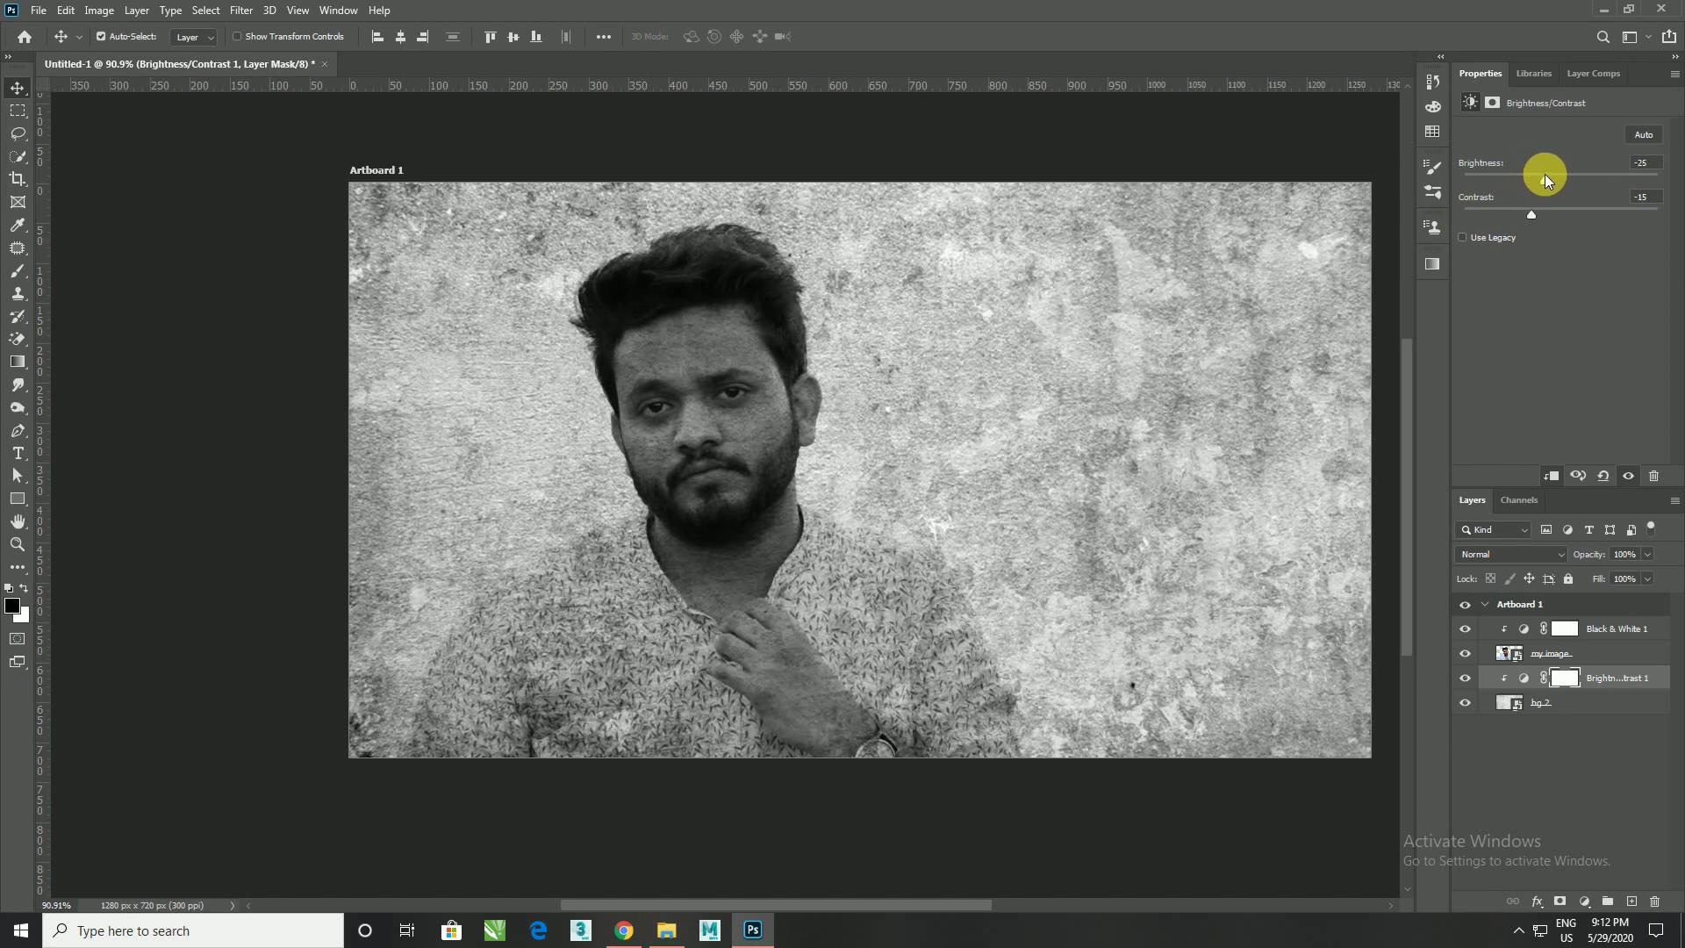
mouse_move(1532, 214)
left_mouse_down()
mouse_move(1448, 214)
mouse_move(1644, 214)
mouse_move(1548, 218)
left_mouse_up()
Zoom in on the poster and select the my image layer
scroll(903, 647, "down", 3, "alt")
scroll(895, 715, "up", 2, "alt")
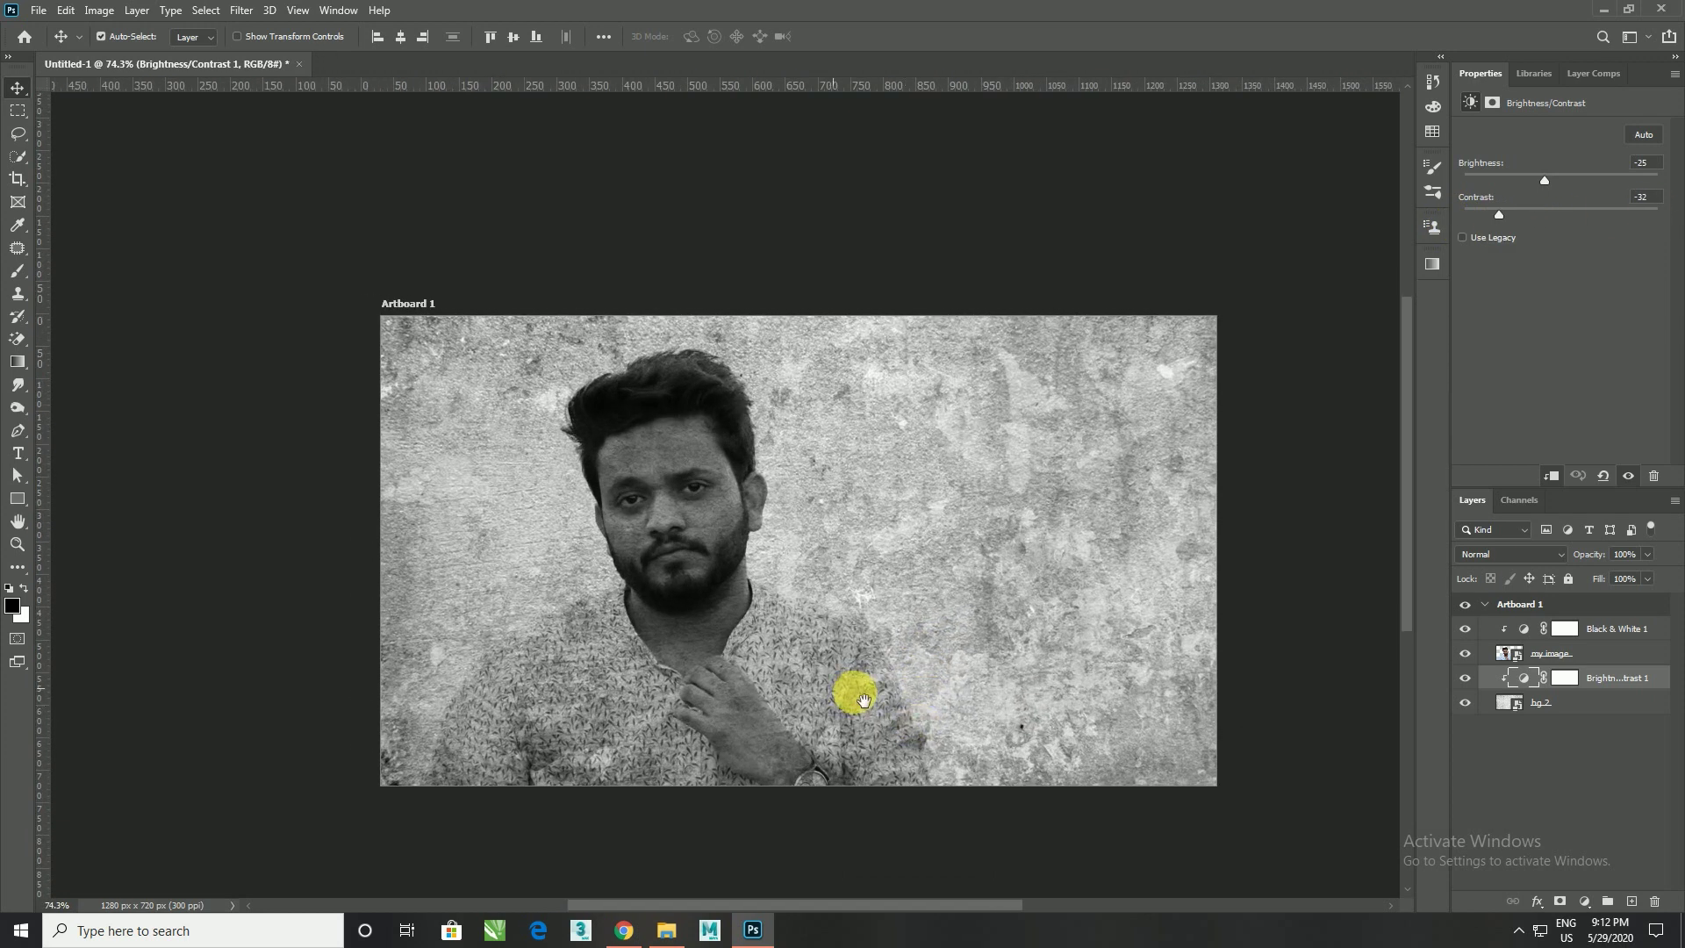
scroll(888, 709, "up", 2, "alt")
left_click_drag(895, 688, 917, 691)
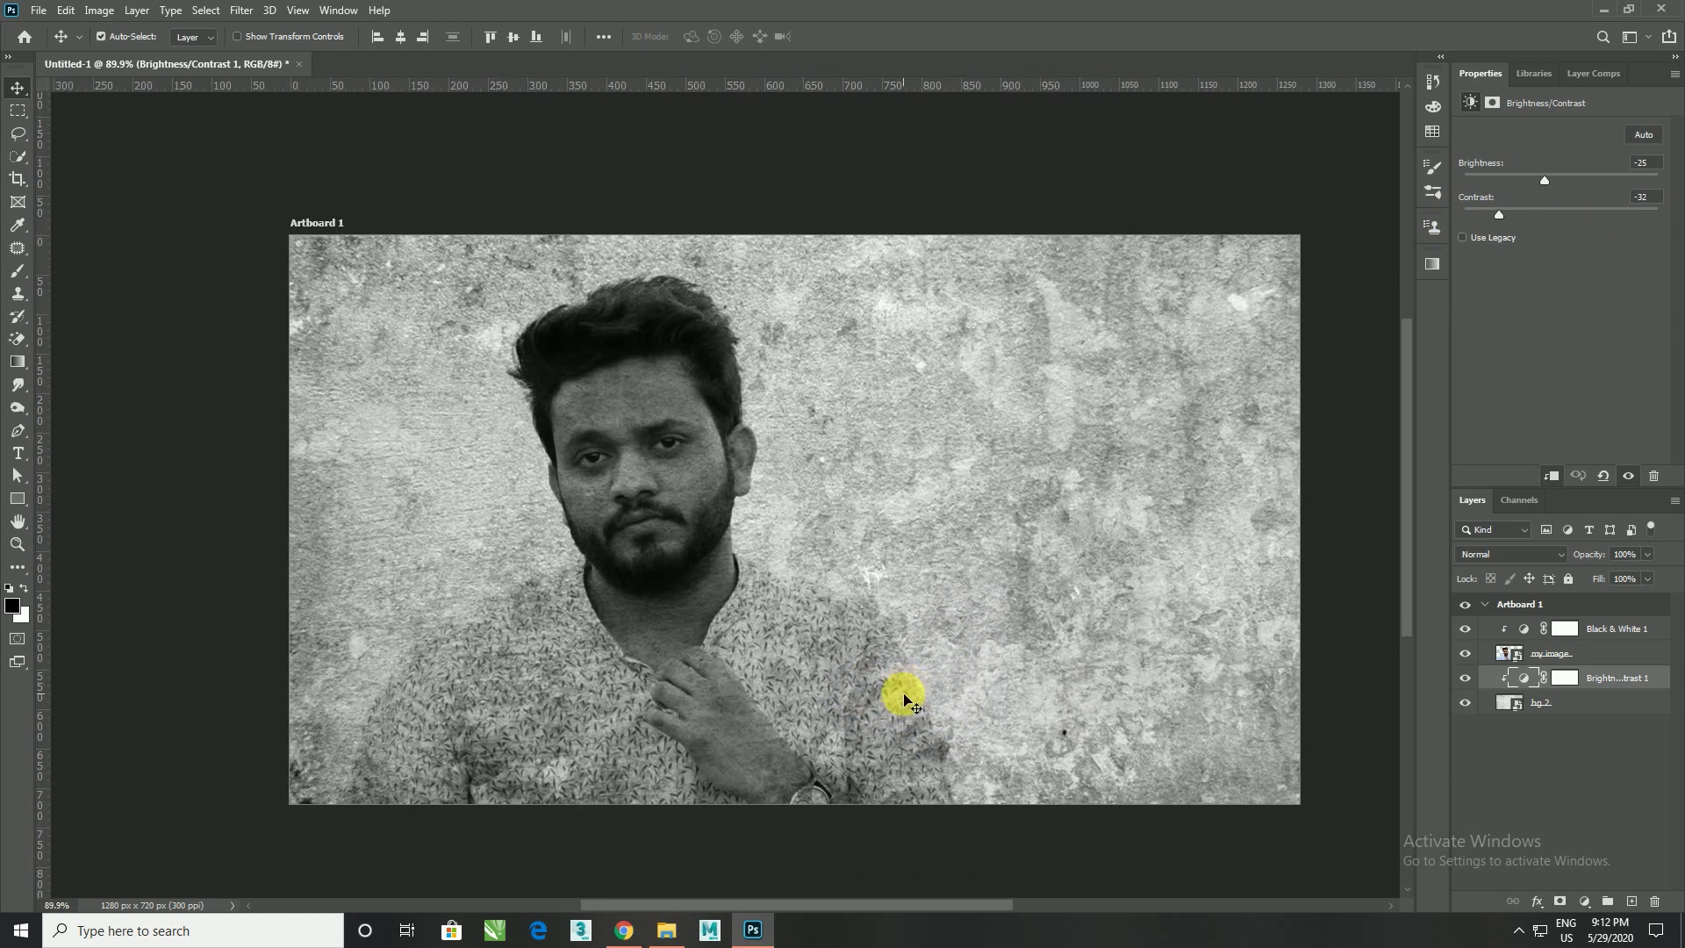
scroll(870, 648, "down", 1, "alt")
scroll(865, 654, "up", 1, "alt")
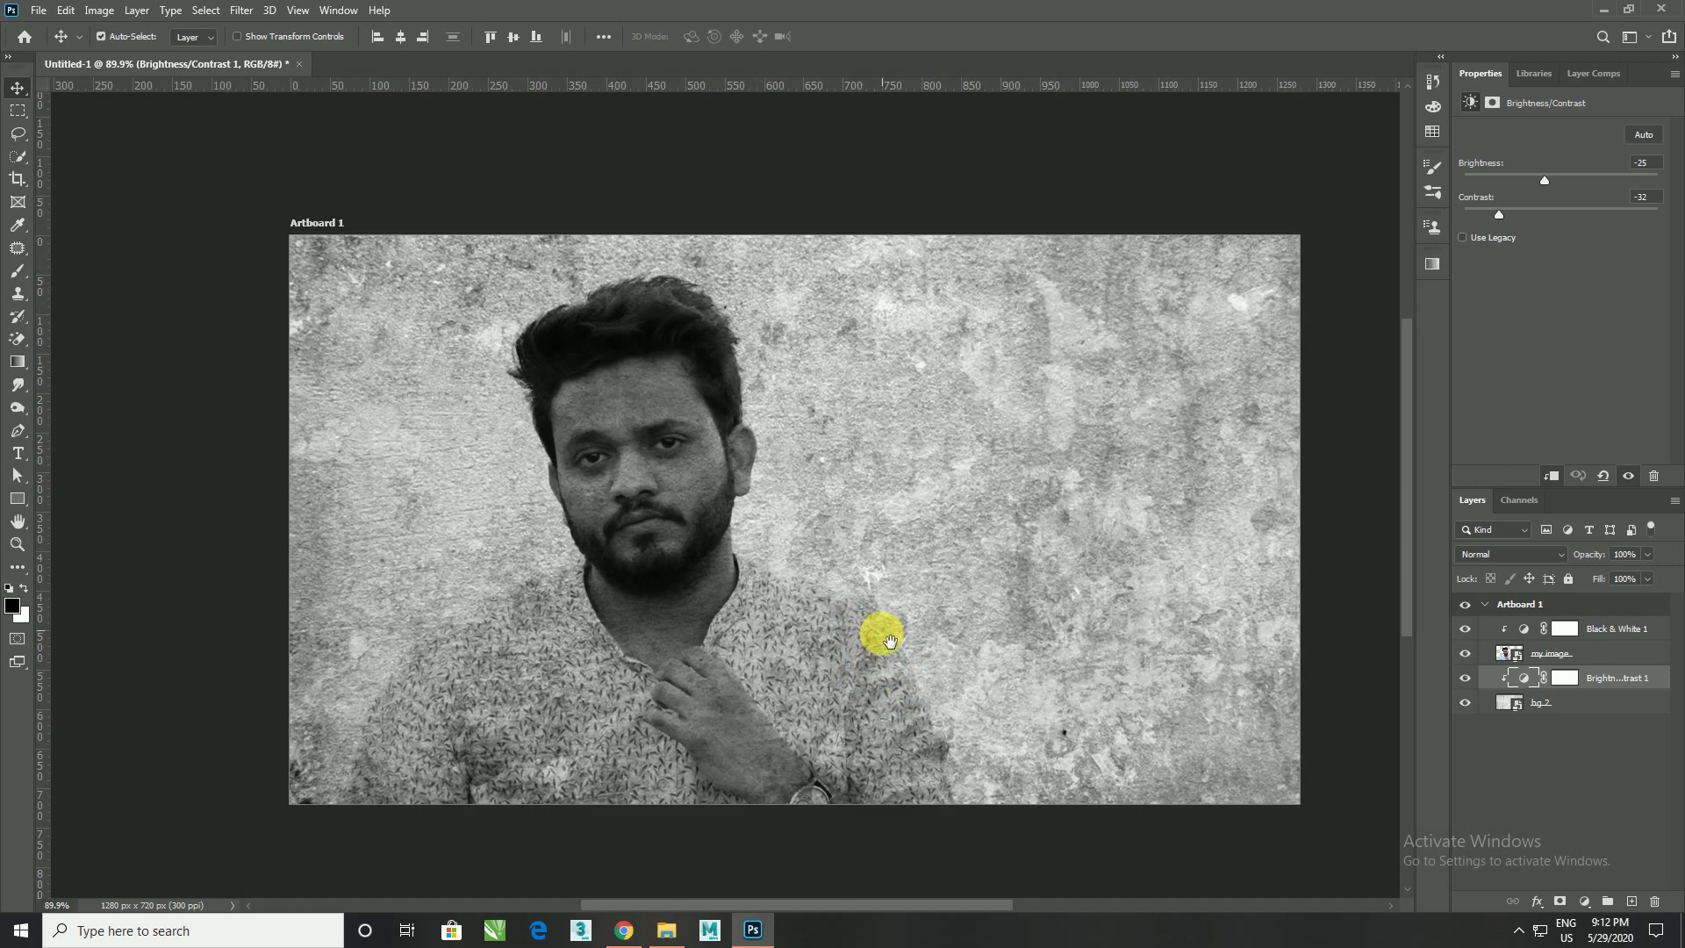
left_click_drag(883, 630, 873, 649)
left_click(1562, 653)
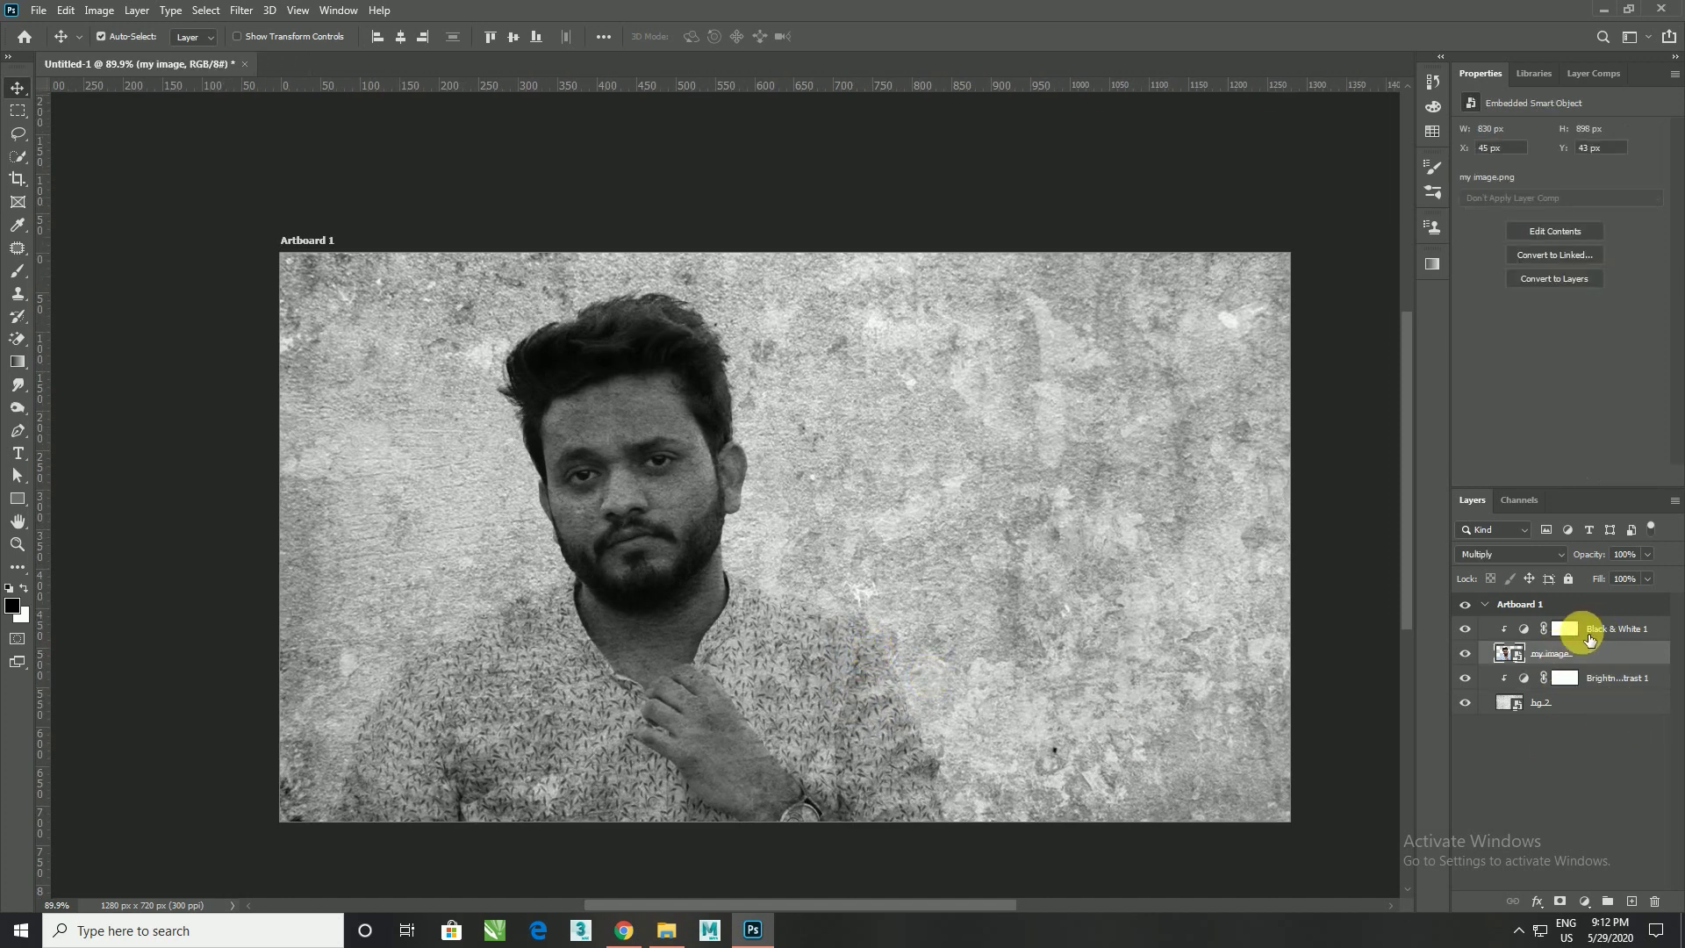
Add a Brightness/Contrast adjustment above Black & White 1, clipped to the portrait
scroll(816, 588, "down", 1, "alt")
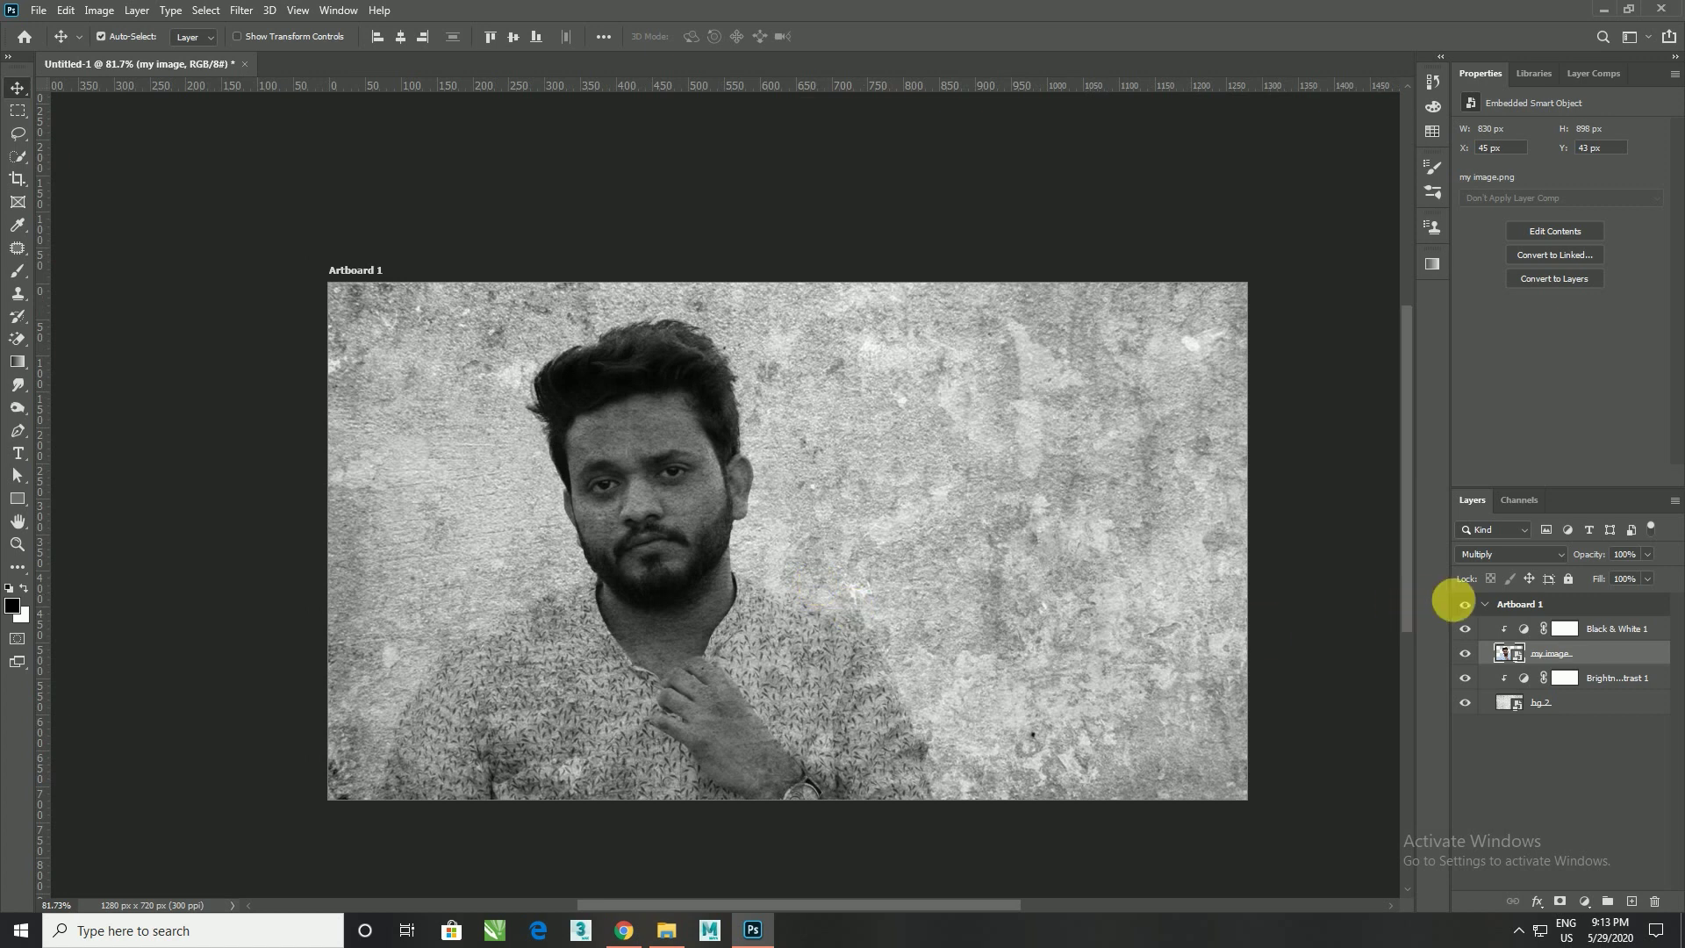
left_click(1606, 628)
left_click(1585, 901)
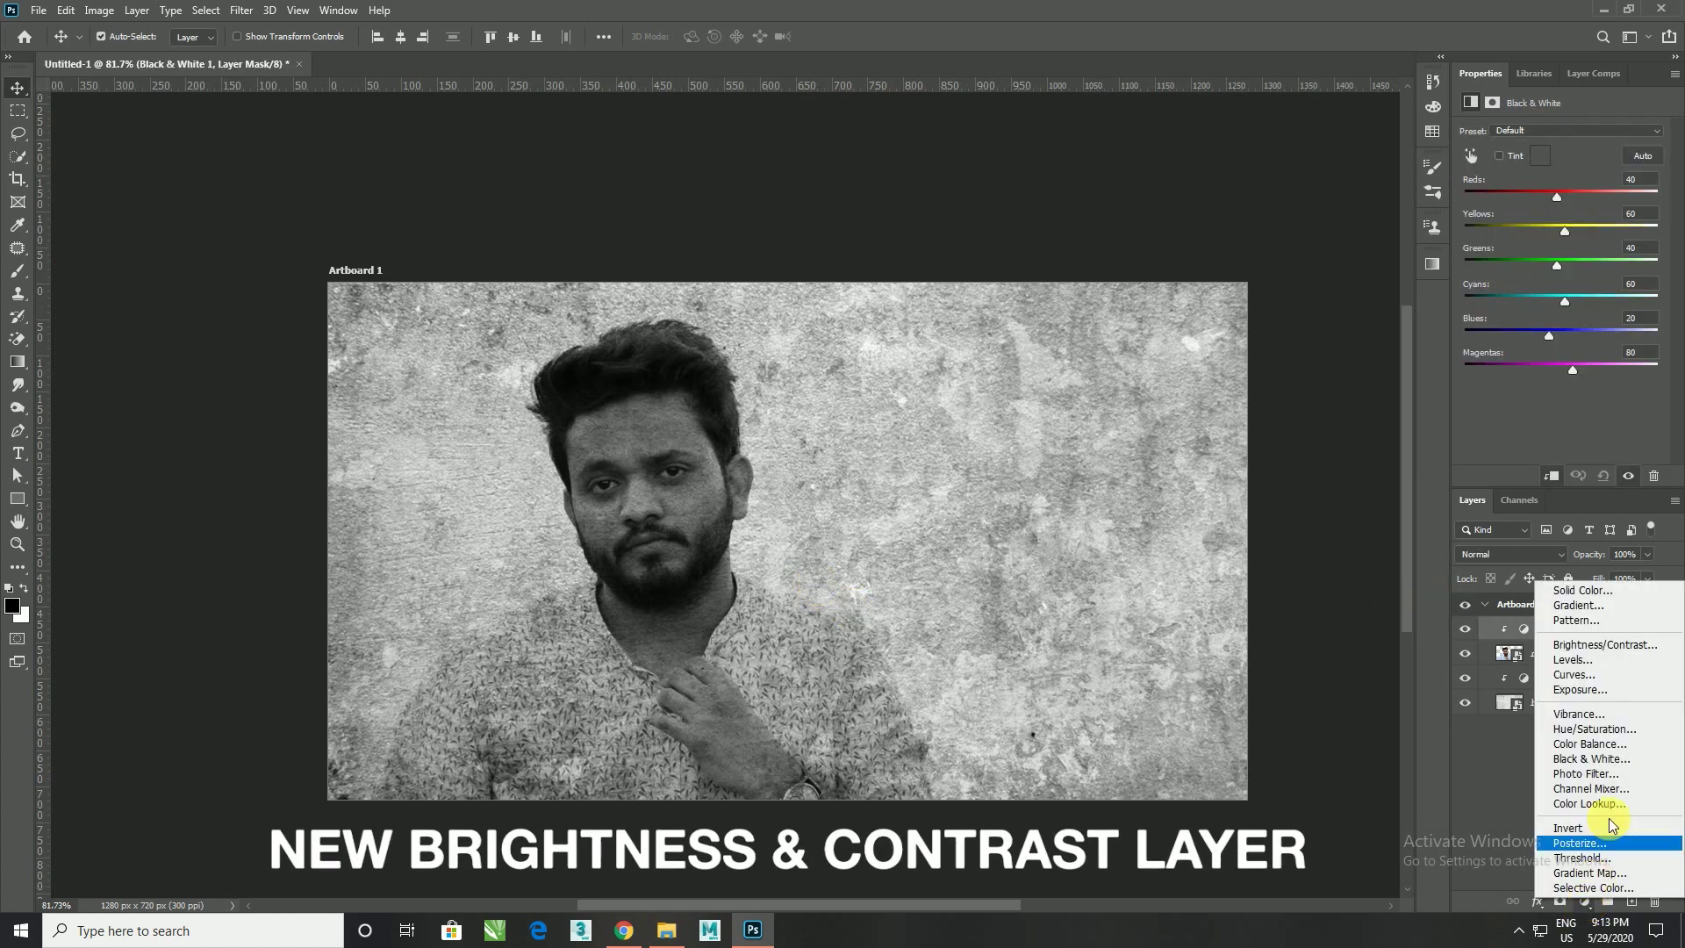
left_click(1588, 644)
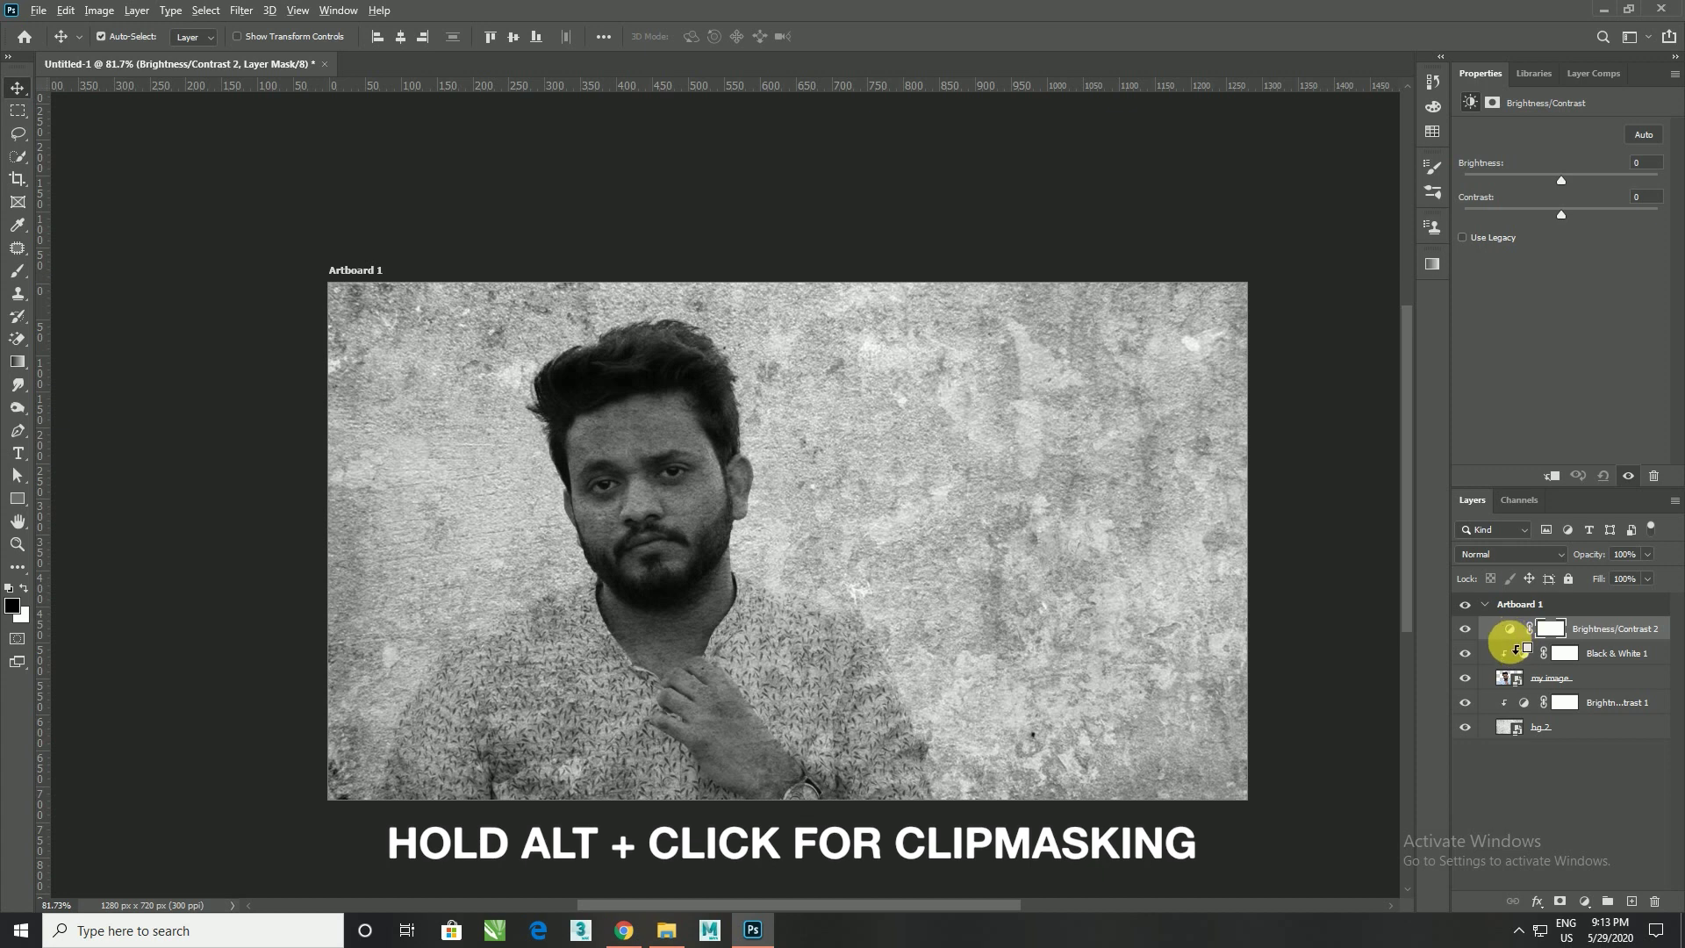
left_click(1515, 647, "alt")
Set the portrait adjustment to brightness 44 and contrast -30
left_click_drag(1557, 187, 1589, 177)
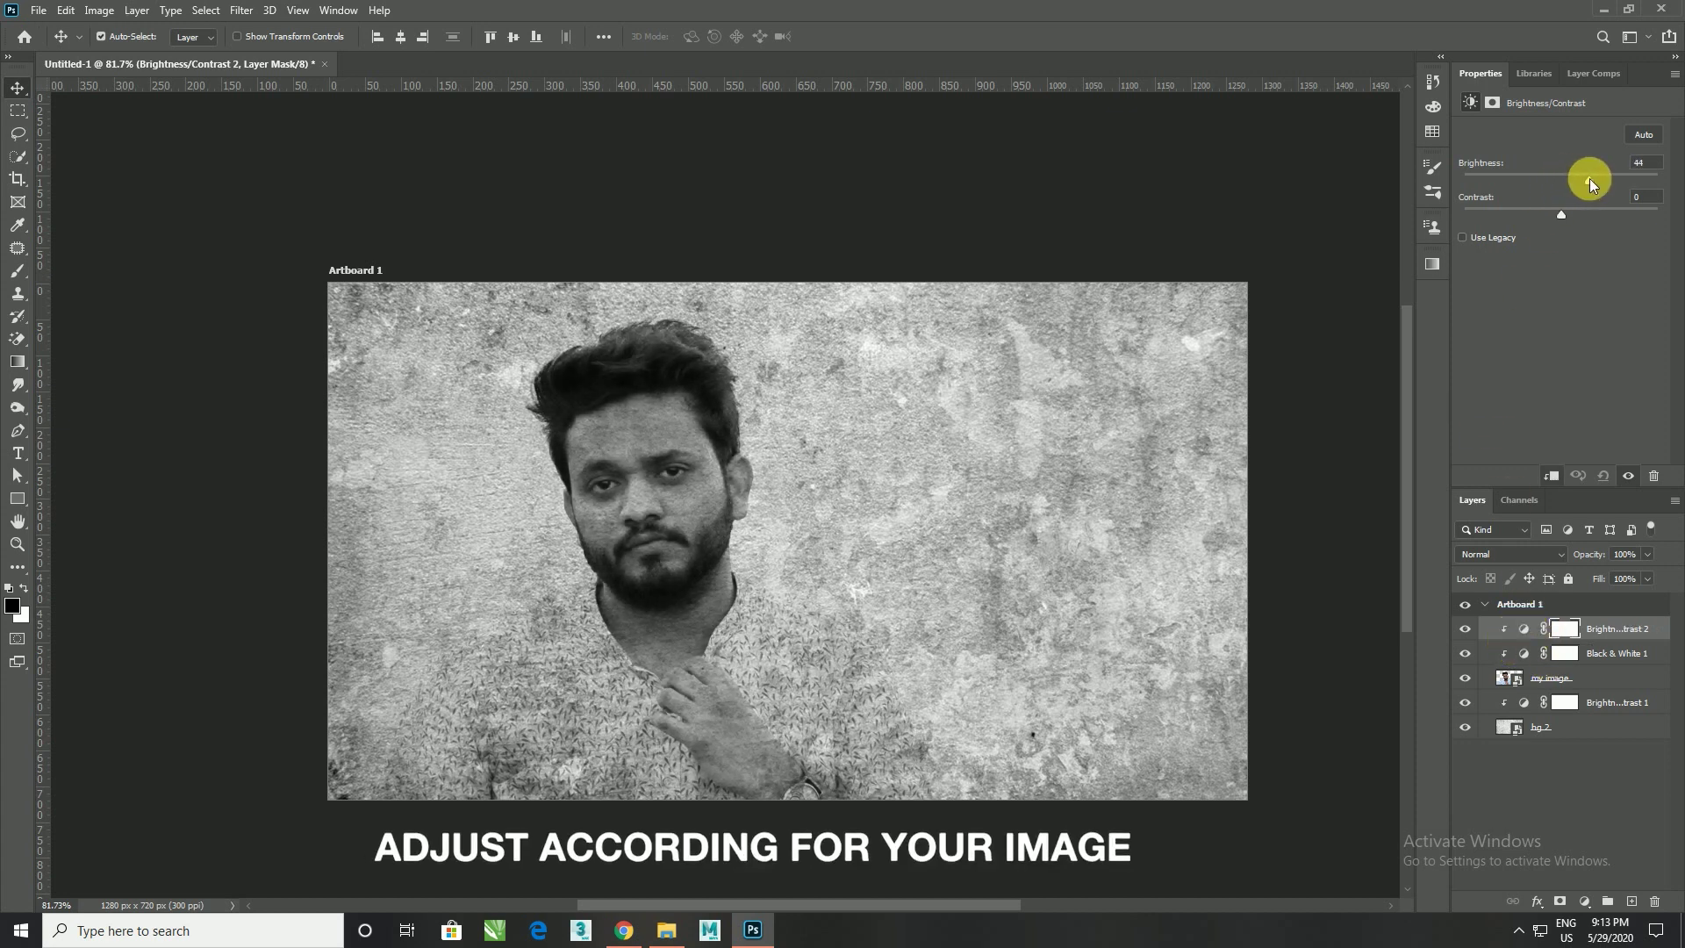
mouse_move(1561, 214)
left_mouse_down()
mouse_move(1514, 214)
mouse_move(1592, 211)
mouse_move(1524, 214)
left_mouse_up()
left_click(1632, 197)
scroll(1631, 200, "down", 4)
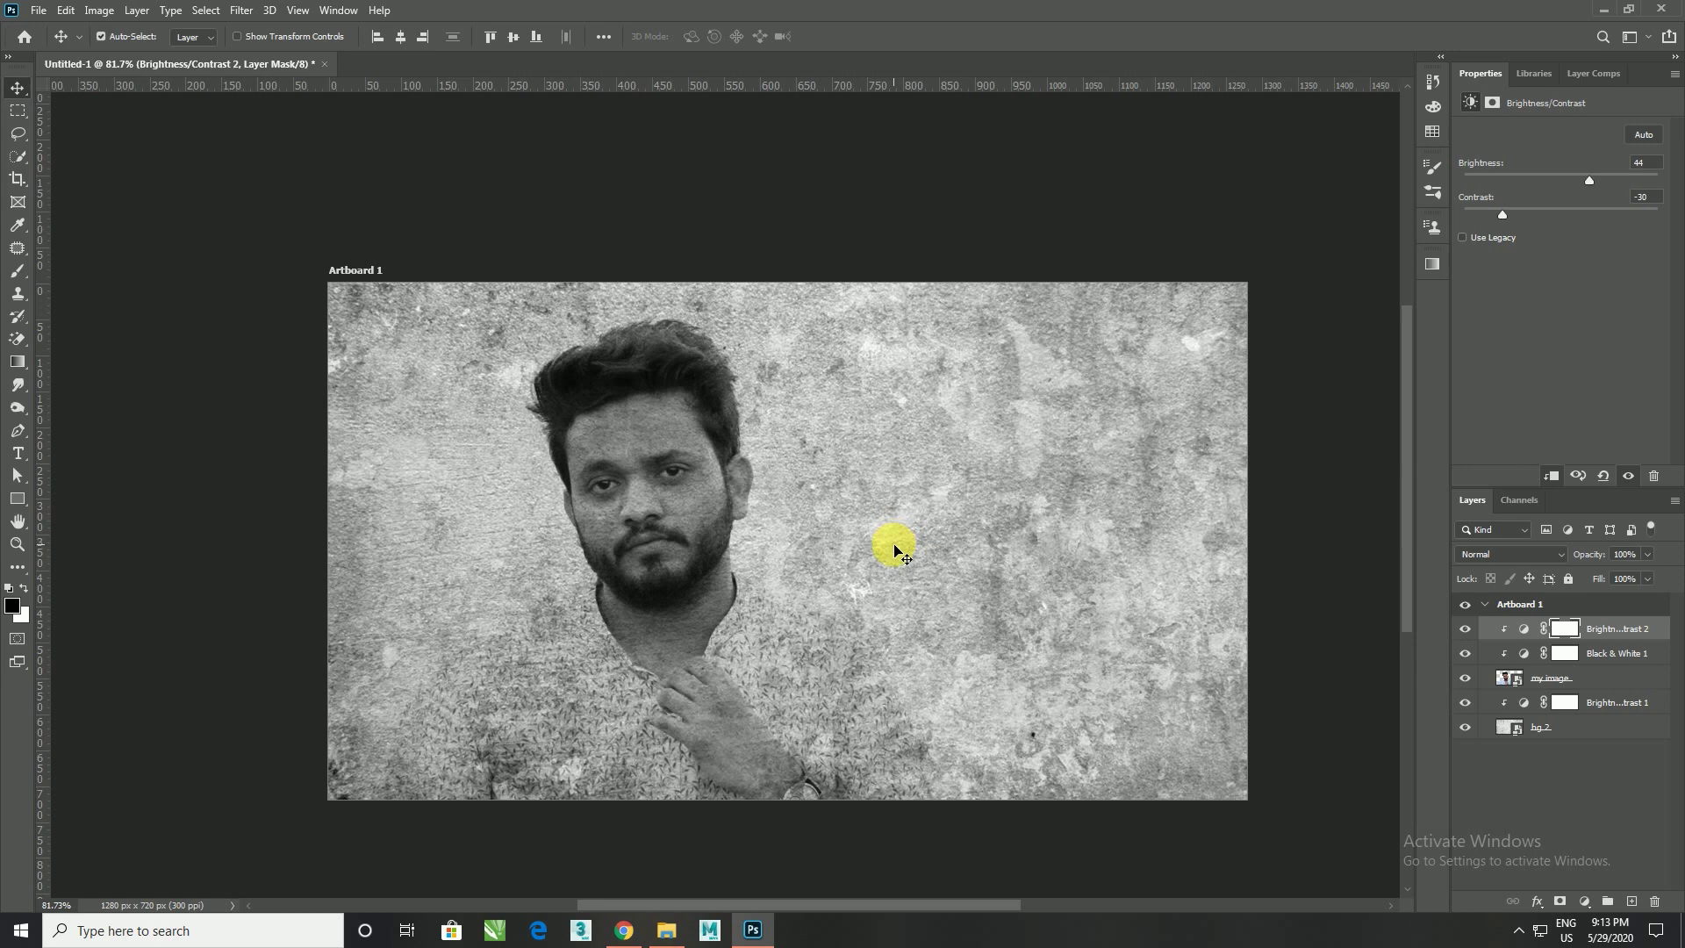
scroll(895, 551, "down", 2)
scroll(896, 555, "down", 1)
scroll(897, 562, "up", 2)
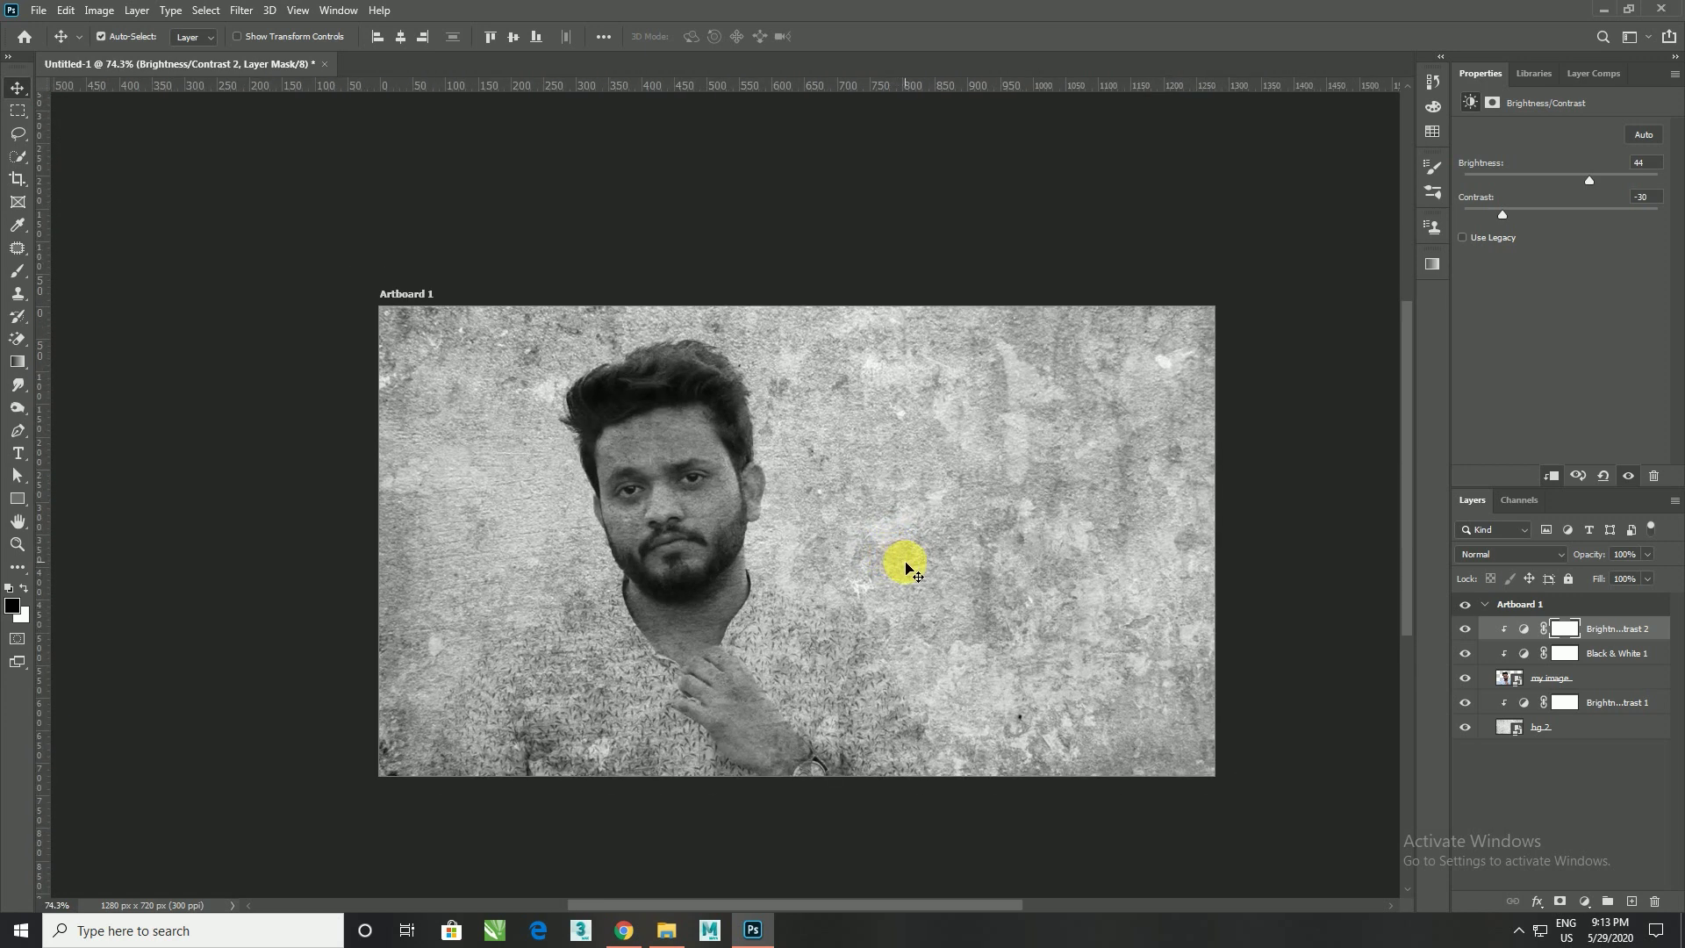
scroll(909, 569, "up", 1)
left_click(1618, 702)
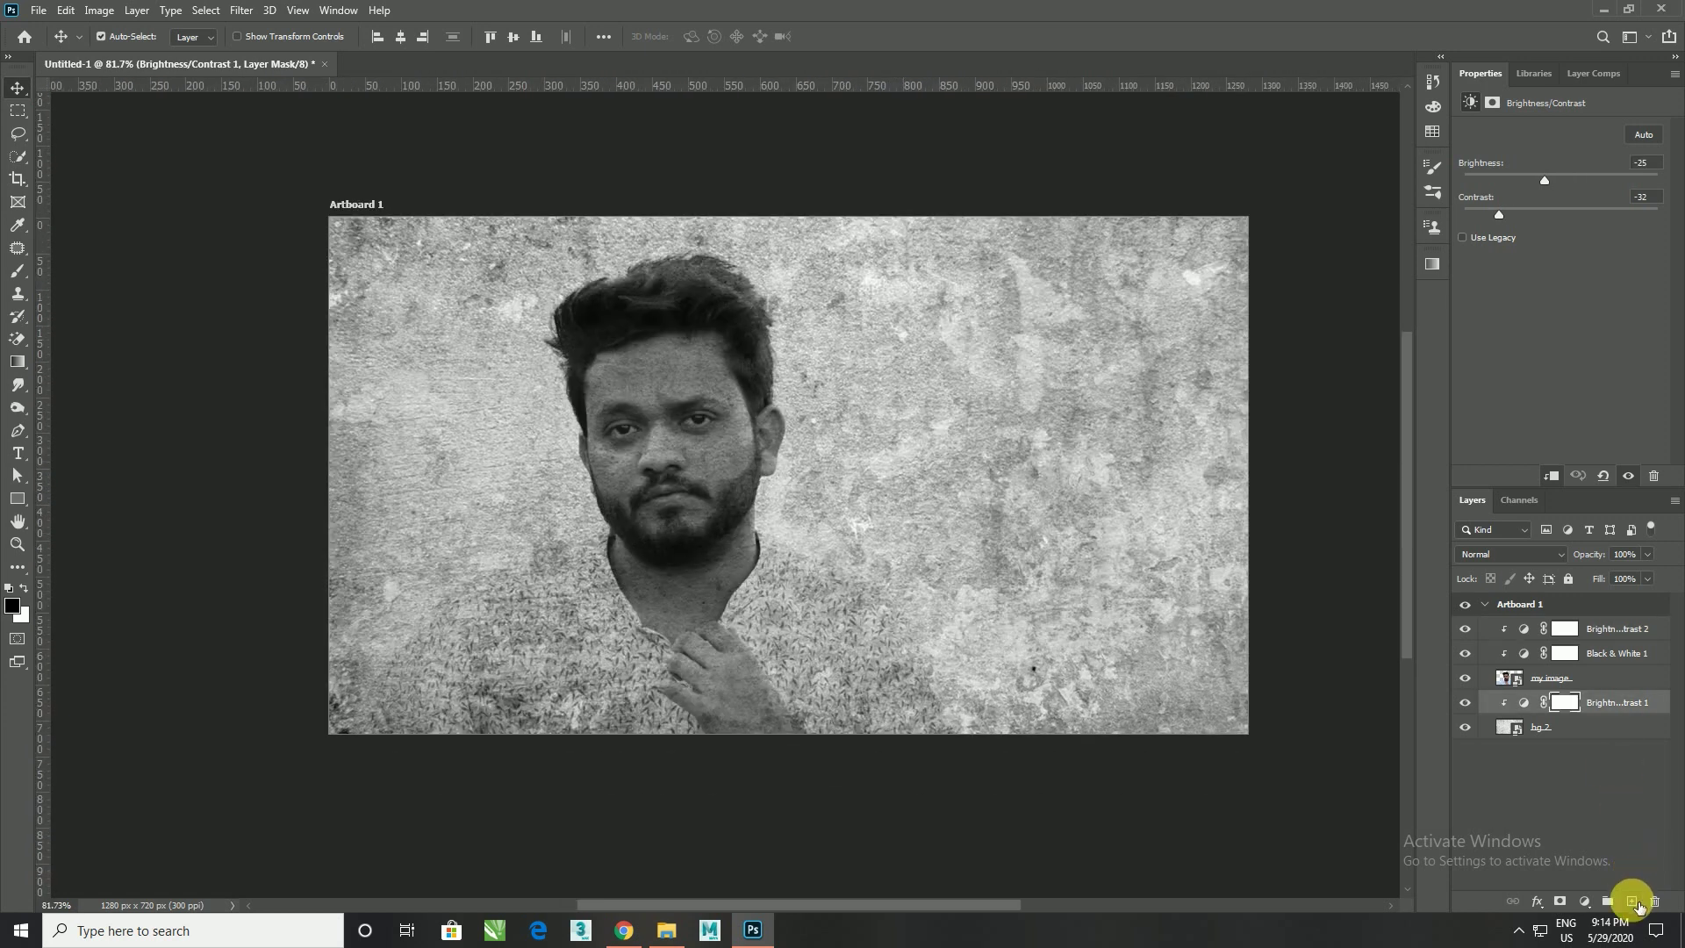
Add a new empty layer above the wall's Brightness/Contrast adjustment
left_click(1632, 901)
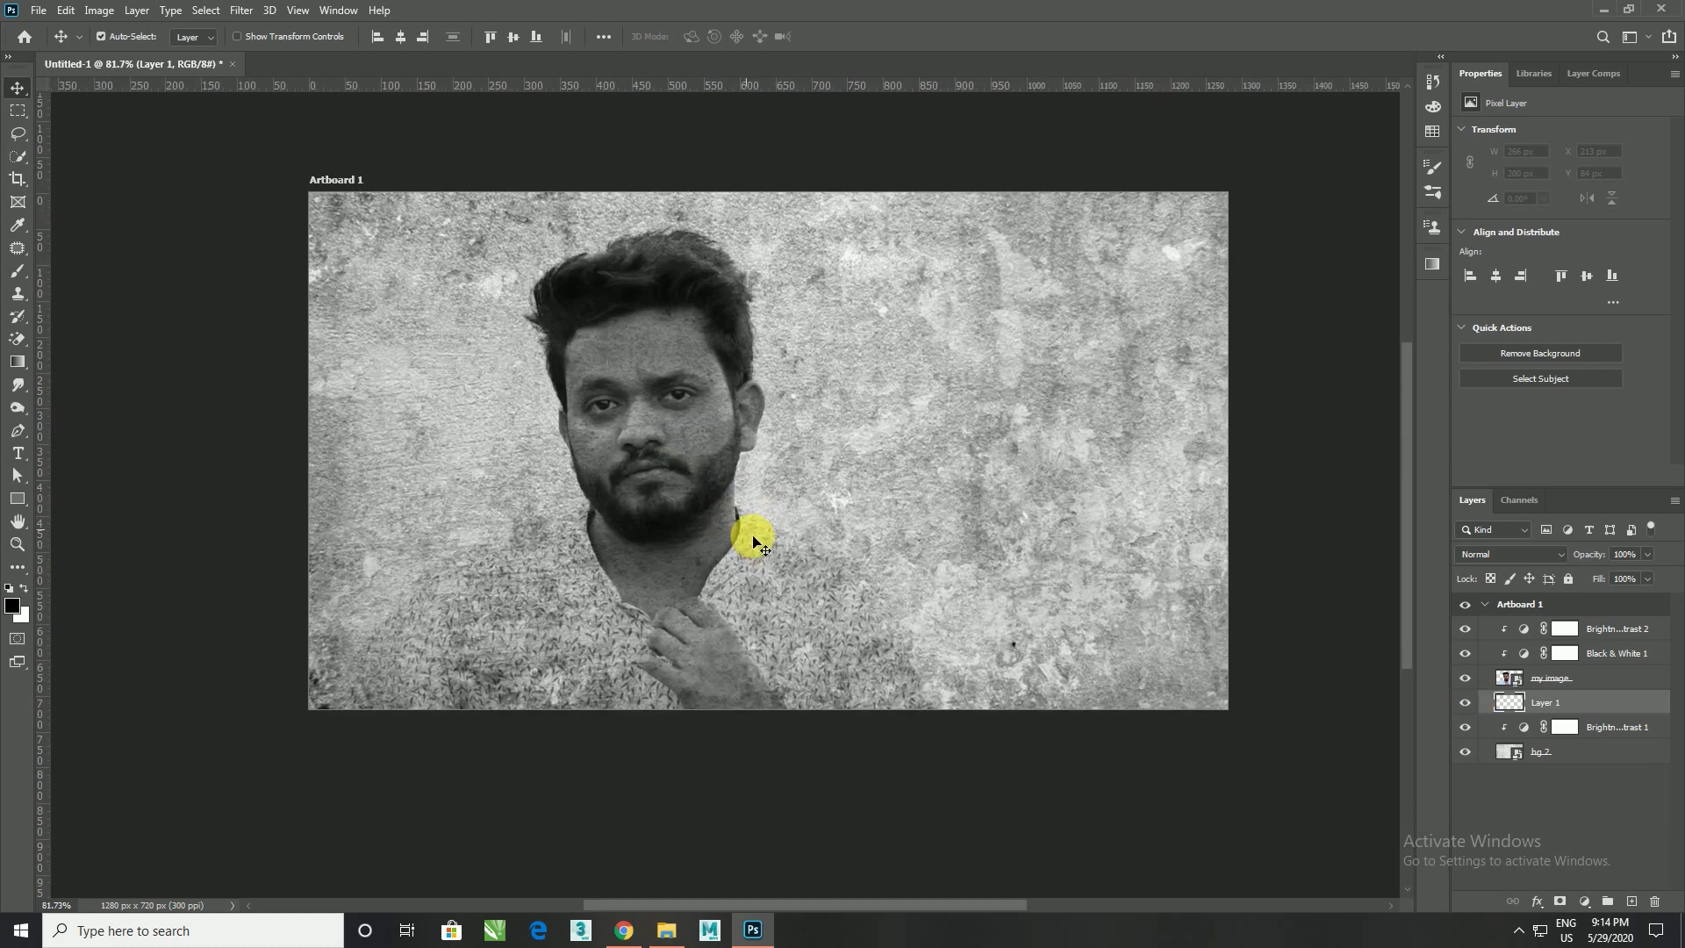
scroll(765, 544, "down", 2)
scroll(776, 572, "up", 1)
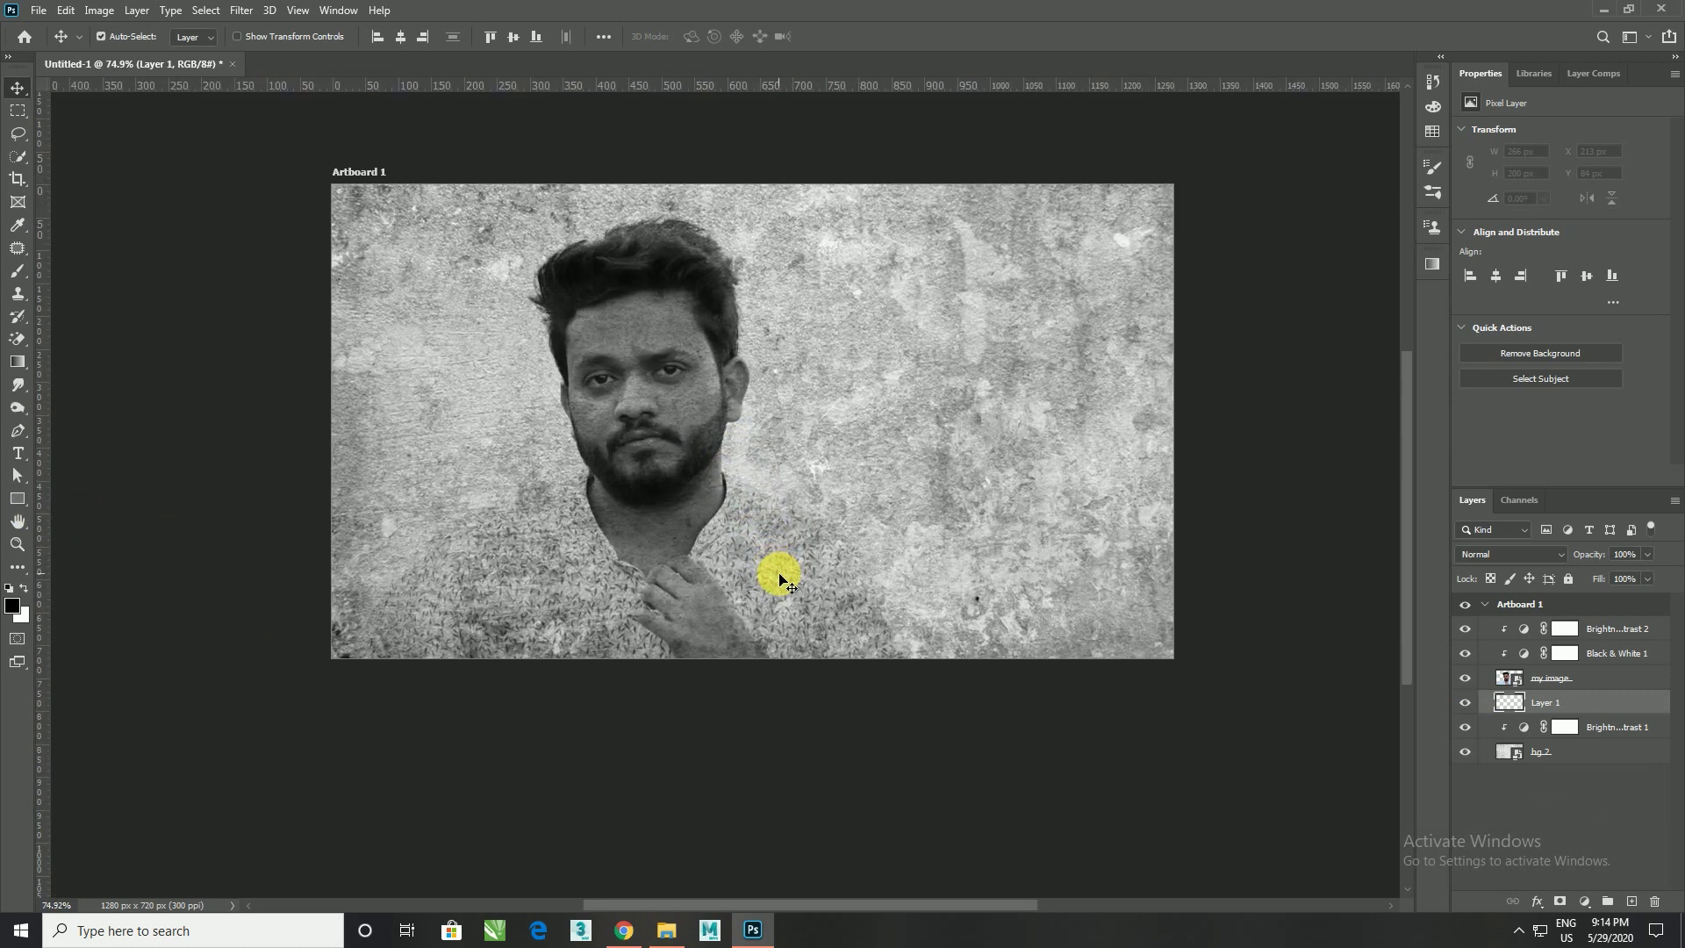
scroll(527, 618, "down", 2)
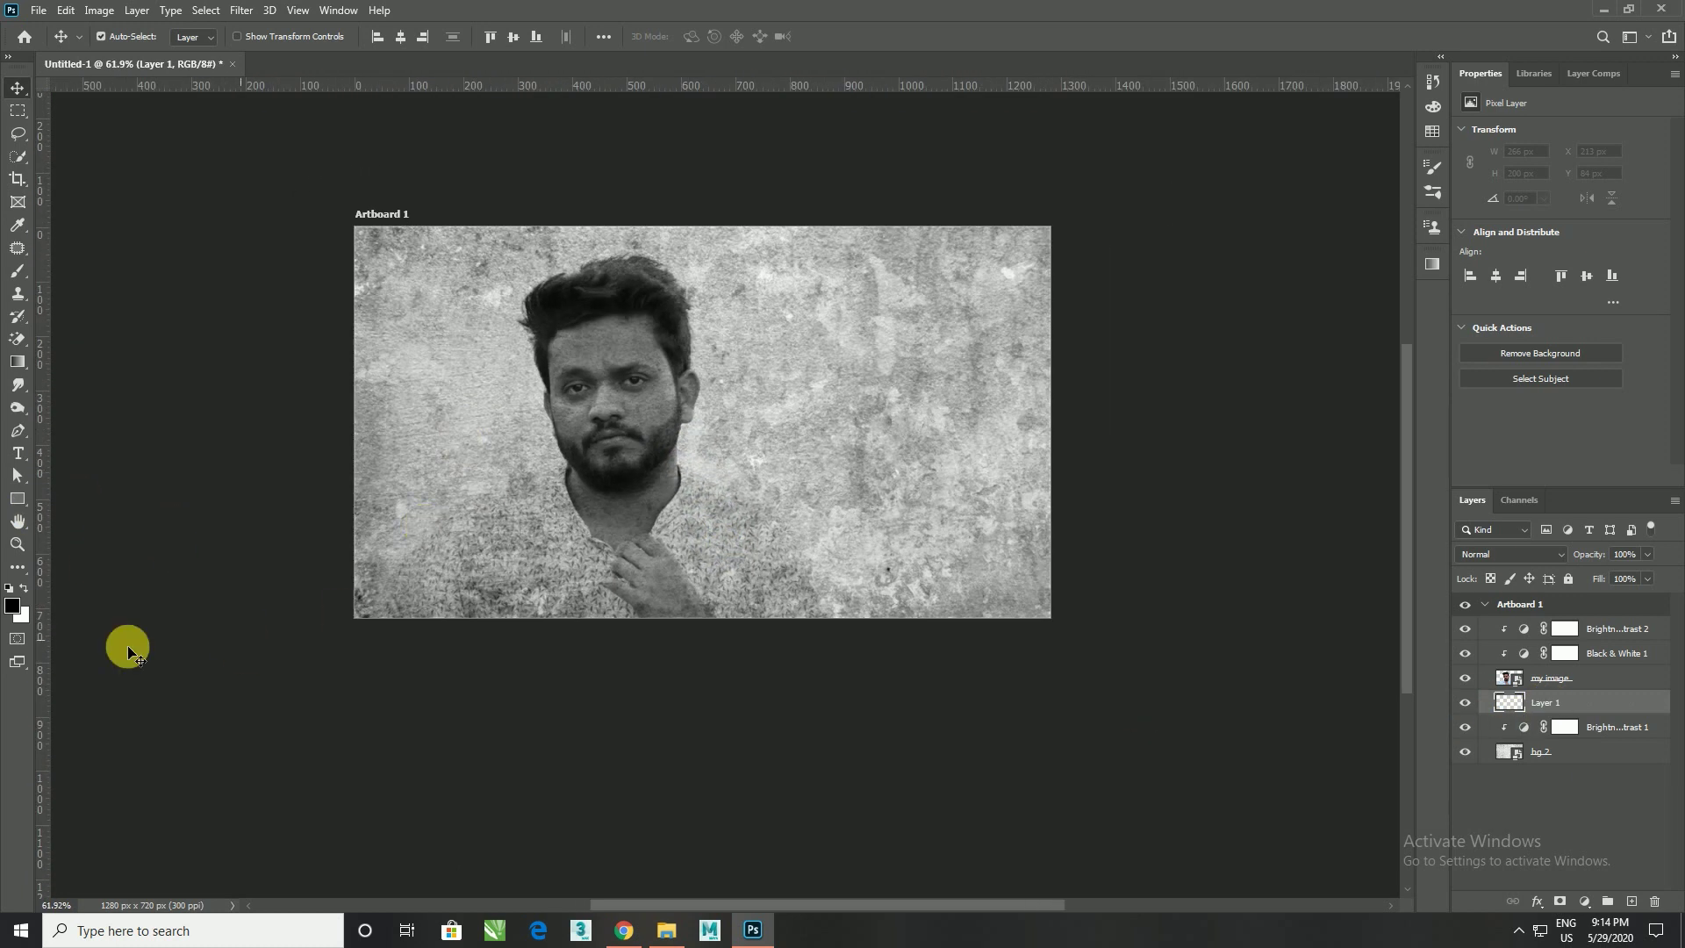
Paint soft black around the artboard edges with a 900 px brush
left_click(18, 272)
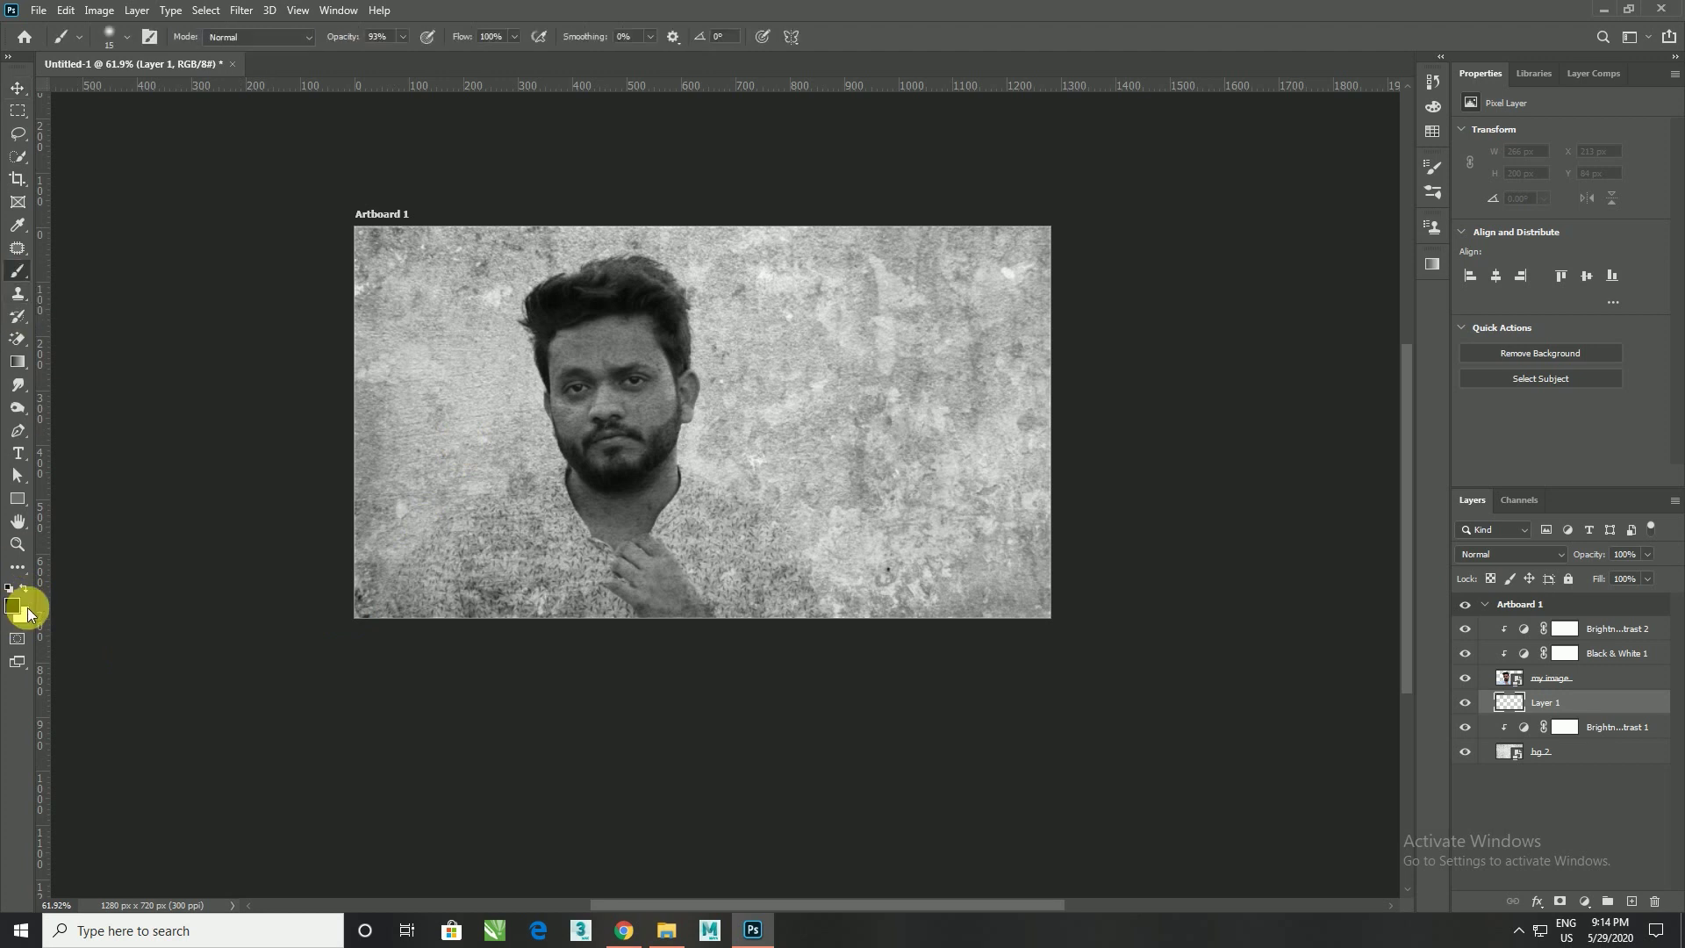
scroll(708, 571, "up", 1)
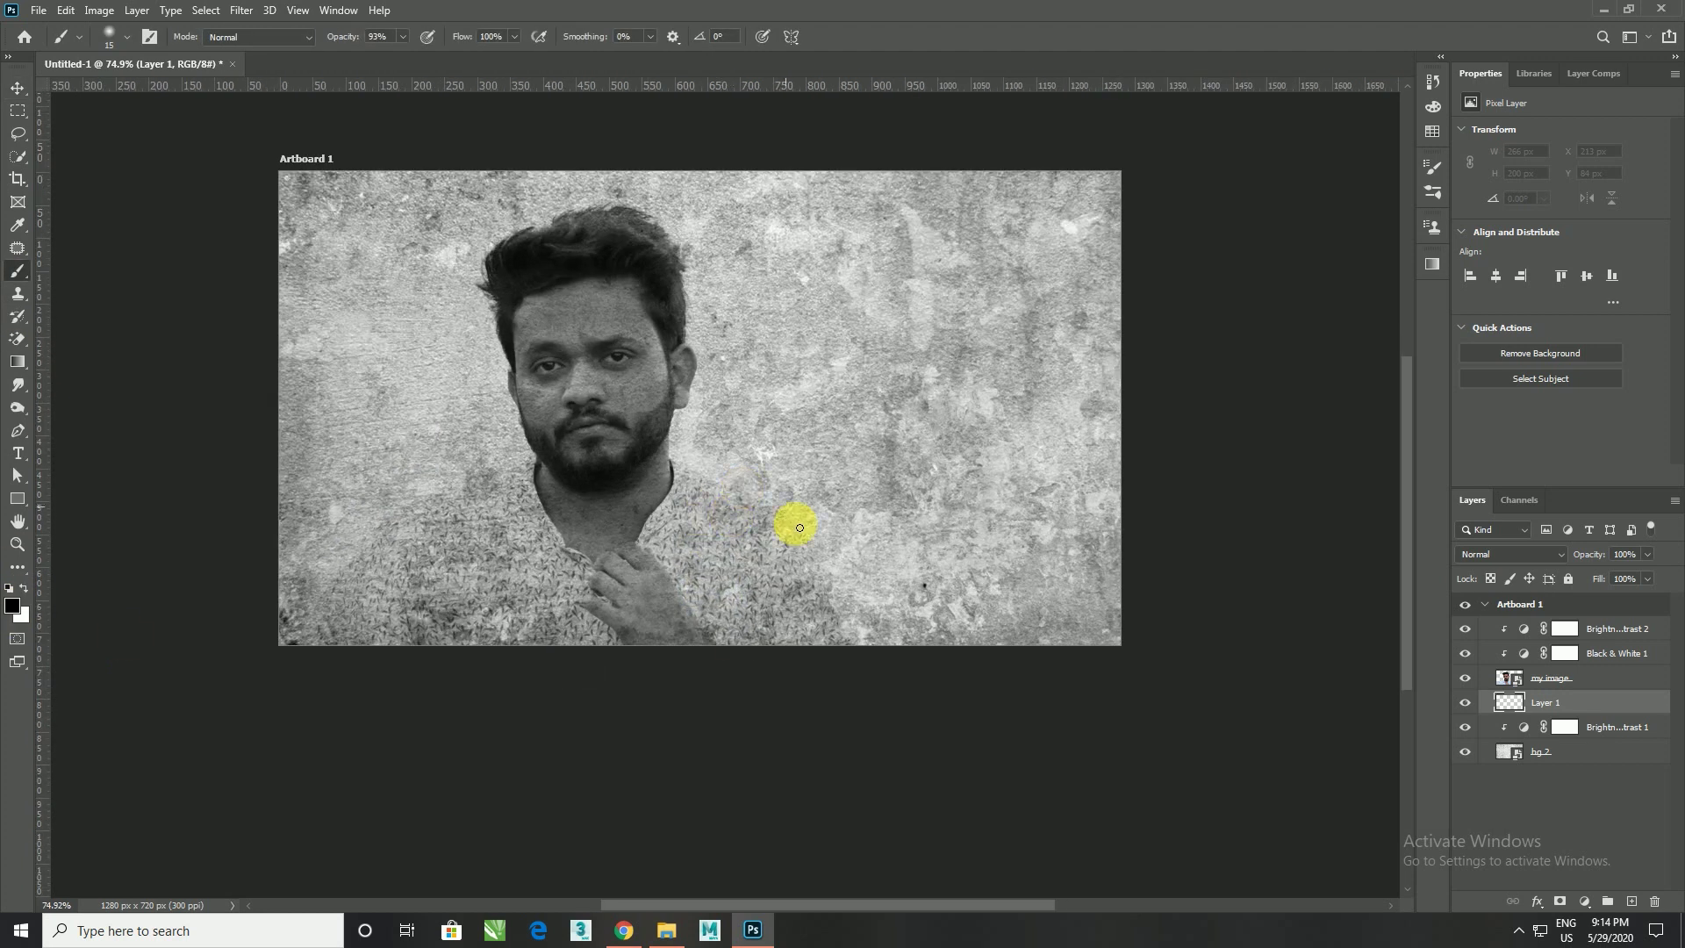
key("bracketright")
key("bracketright")
key("bracketright")
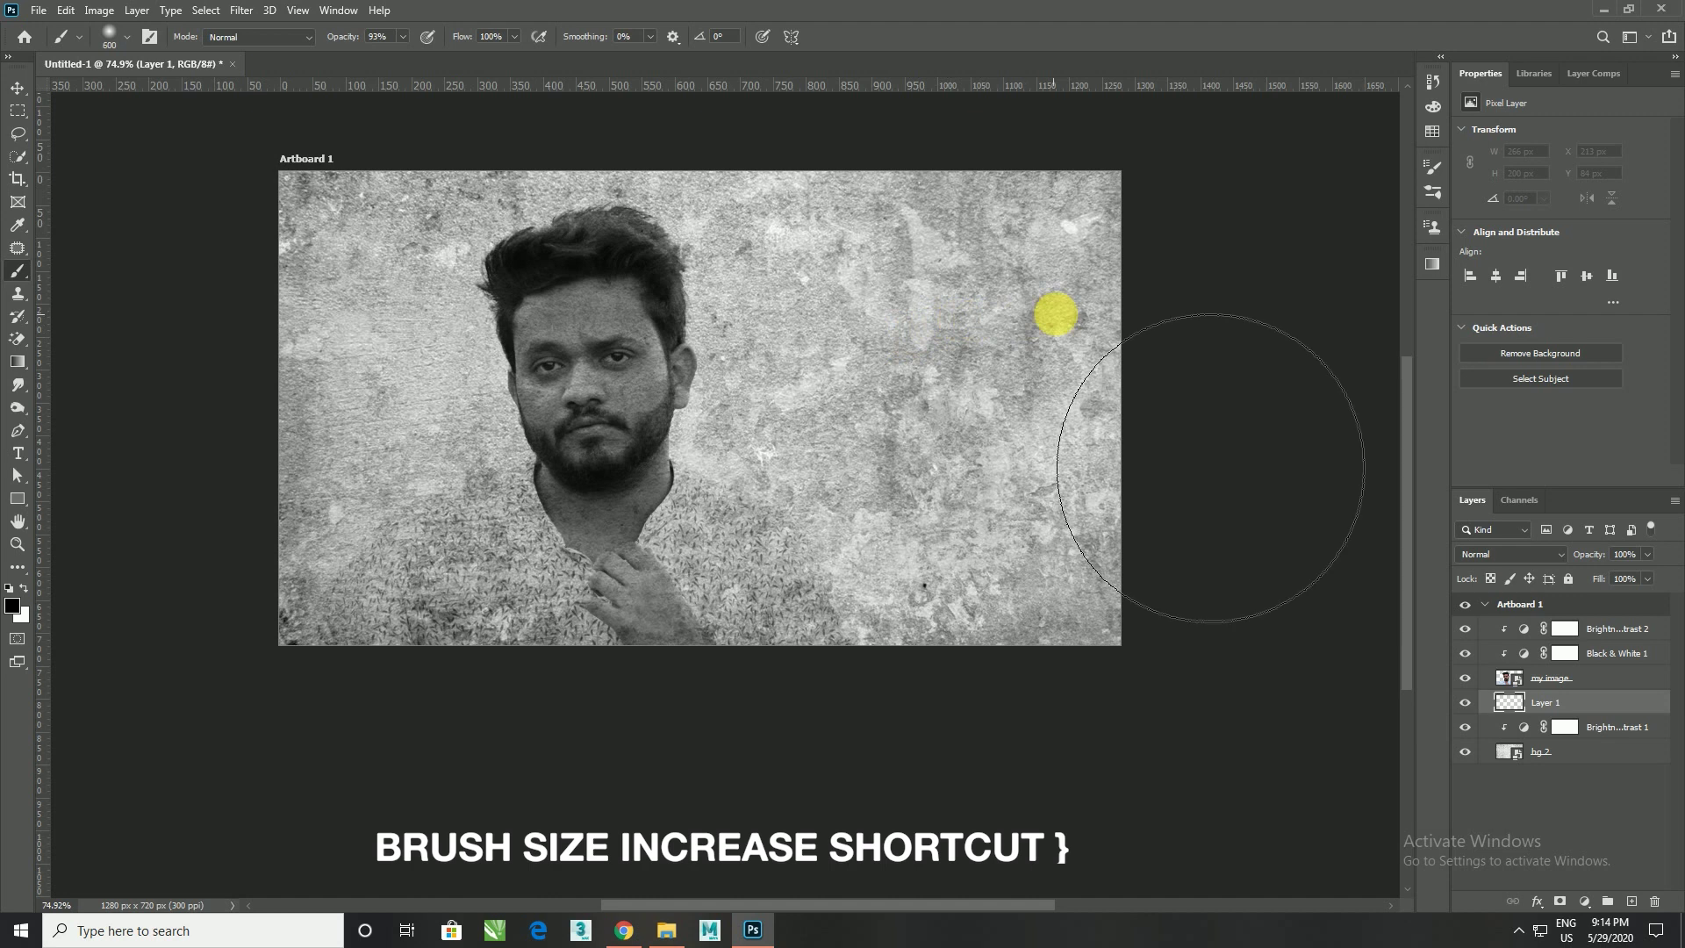
scroll(1092, 322, "down", 2)
key("bracketright")
key("bracketright")
scroll(1149, 338, "down", 1)
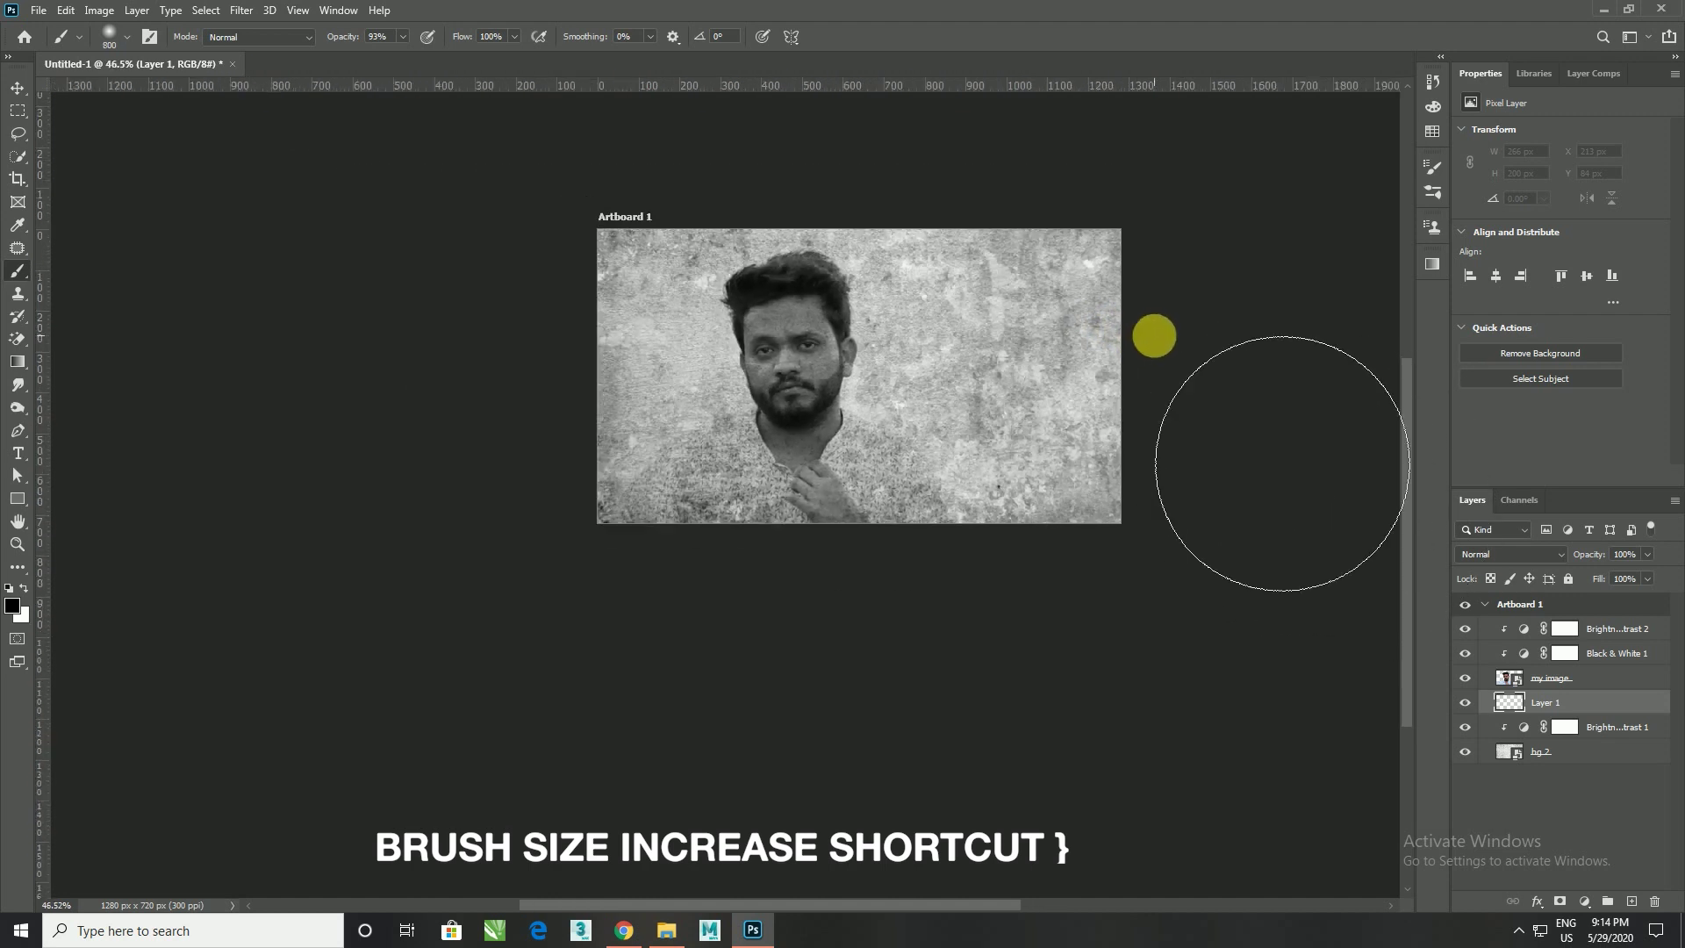
key("bracketright")
mouse_move(1301, 406)
left_mouse_down()
mouse_move(952, 301)
mouse_move(753, 316)
mouse_move(659, 602)
mouse_move(705, 704)
mouse_move(1028, 720)
mouse_move(1261, 665)
mouse_move(1324, 497)
mouse_move(1283, 714)
left_mouse_up()
scroll(1139, 575, "up", 1)
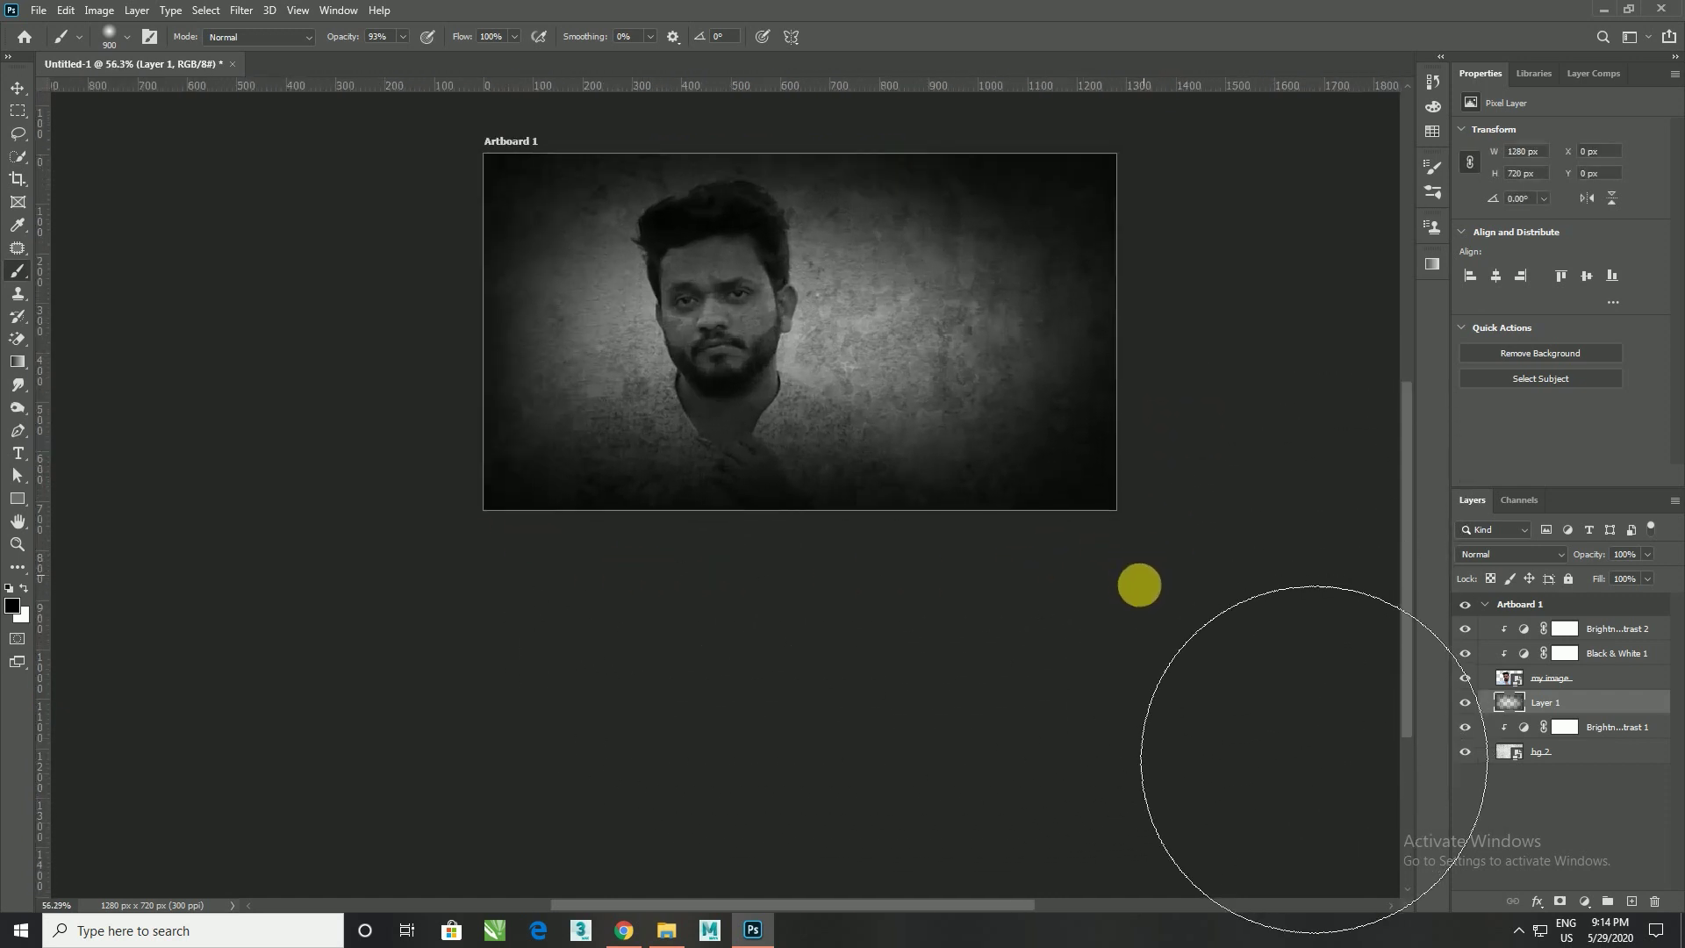
Set the vignette layer to Multiply blend mode at 36% opacity
left_click(1518, 554)
left_click(1499, 541)
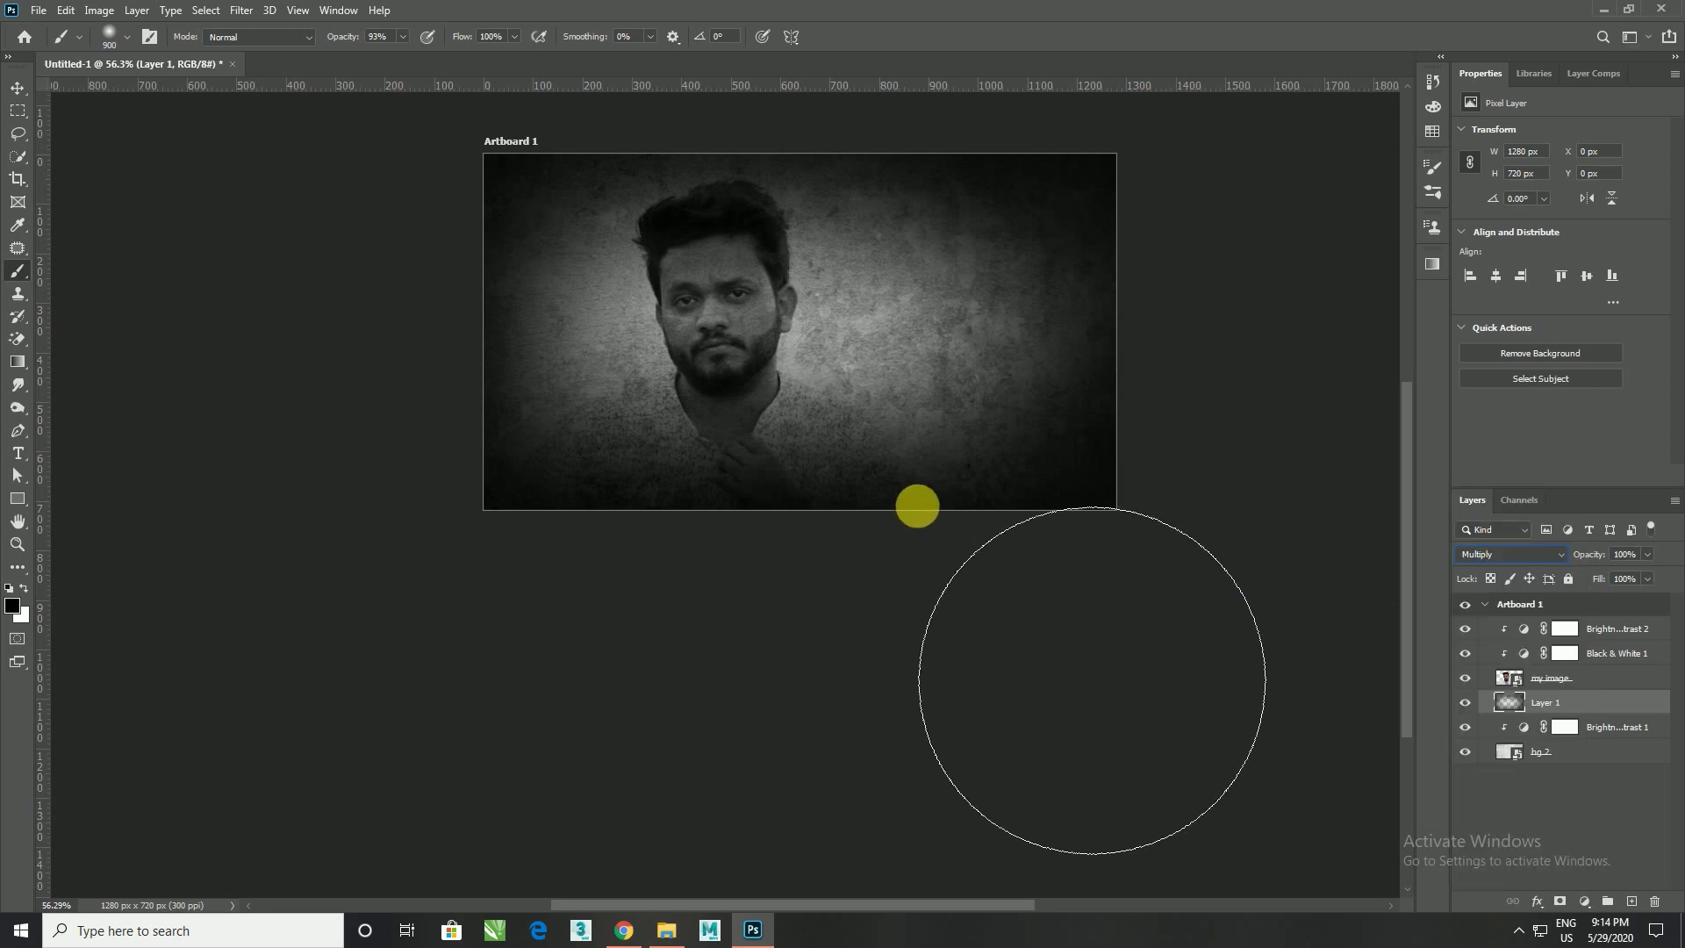
left_click(18, 90)
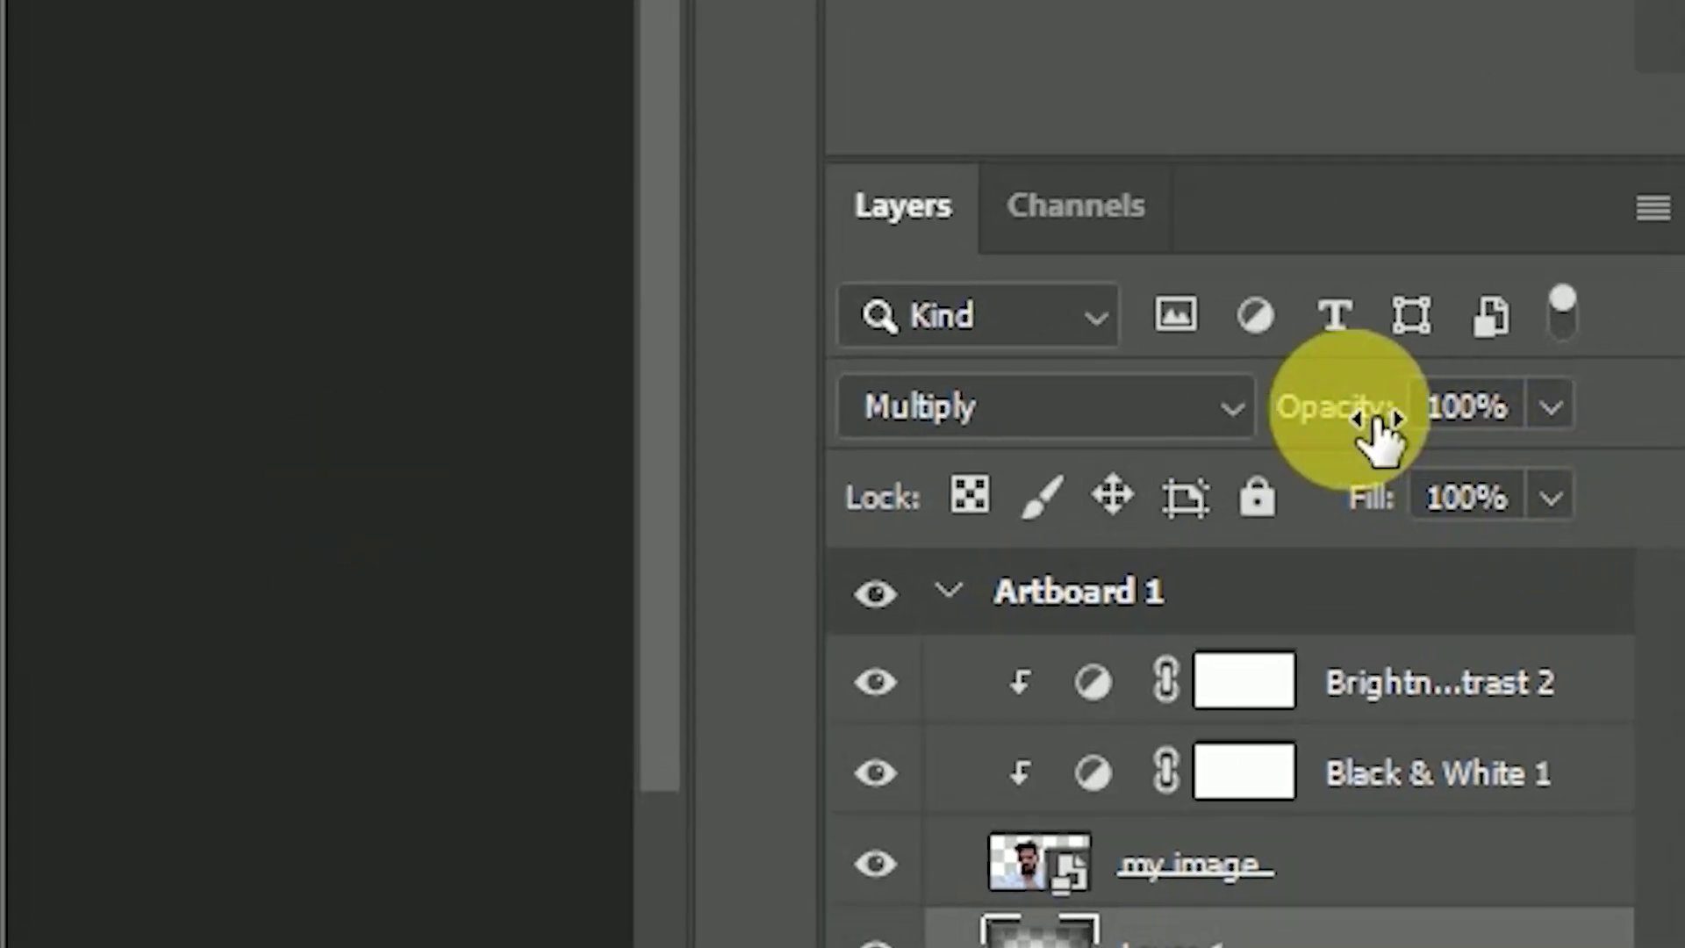
left_click_drag(1378, 422, 1194, 429)
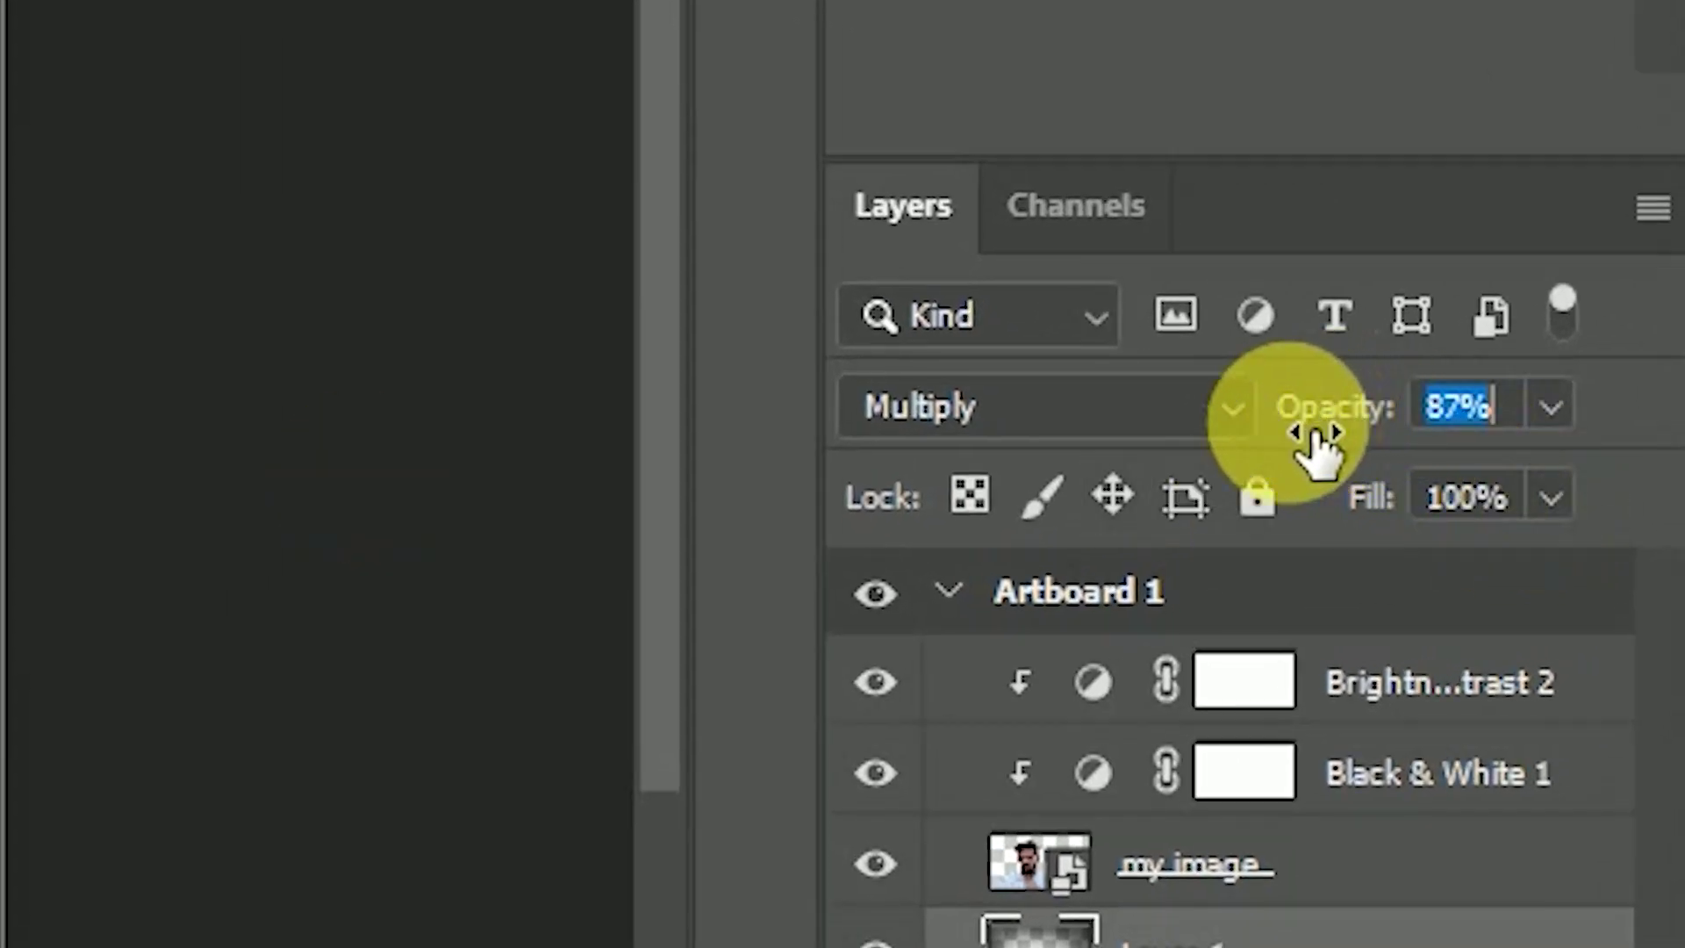
left_click_drag(1194, 431, 1163, 433)
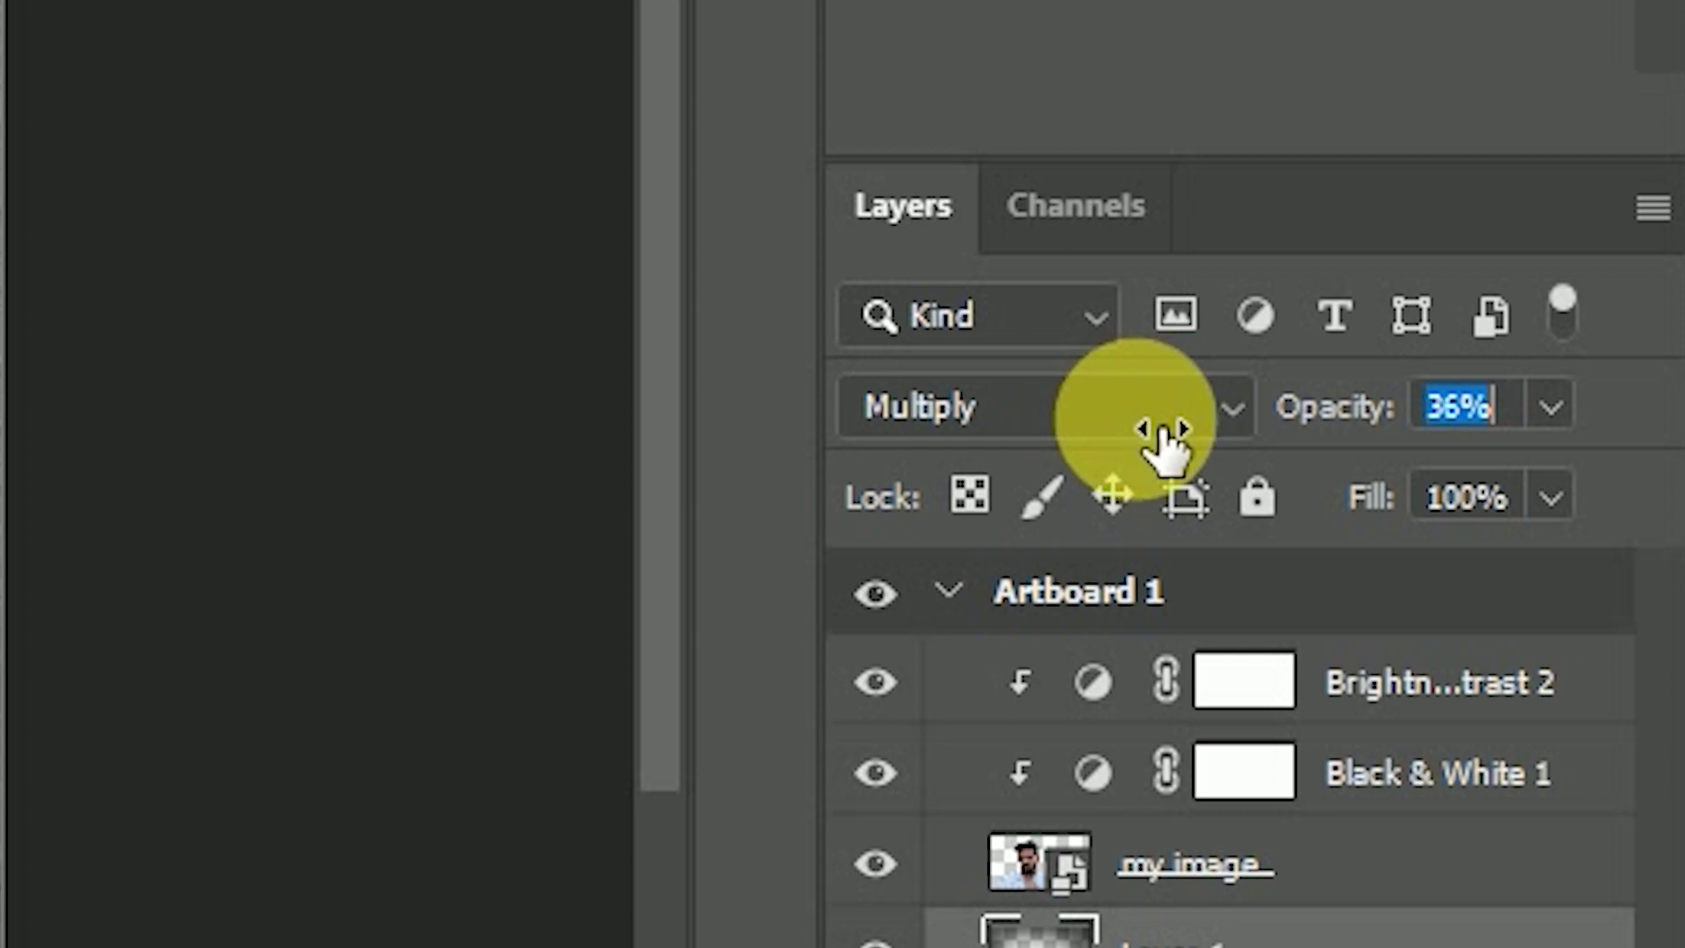
mouse_move(1157, 430)
left_mouse_down()
mouse_move(1107, 439)
mouse_move(1155, 444)
left_mouse_up()
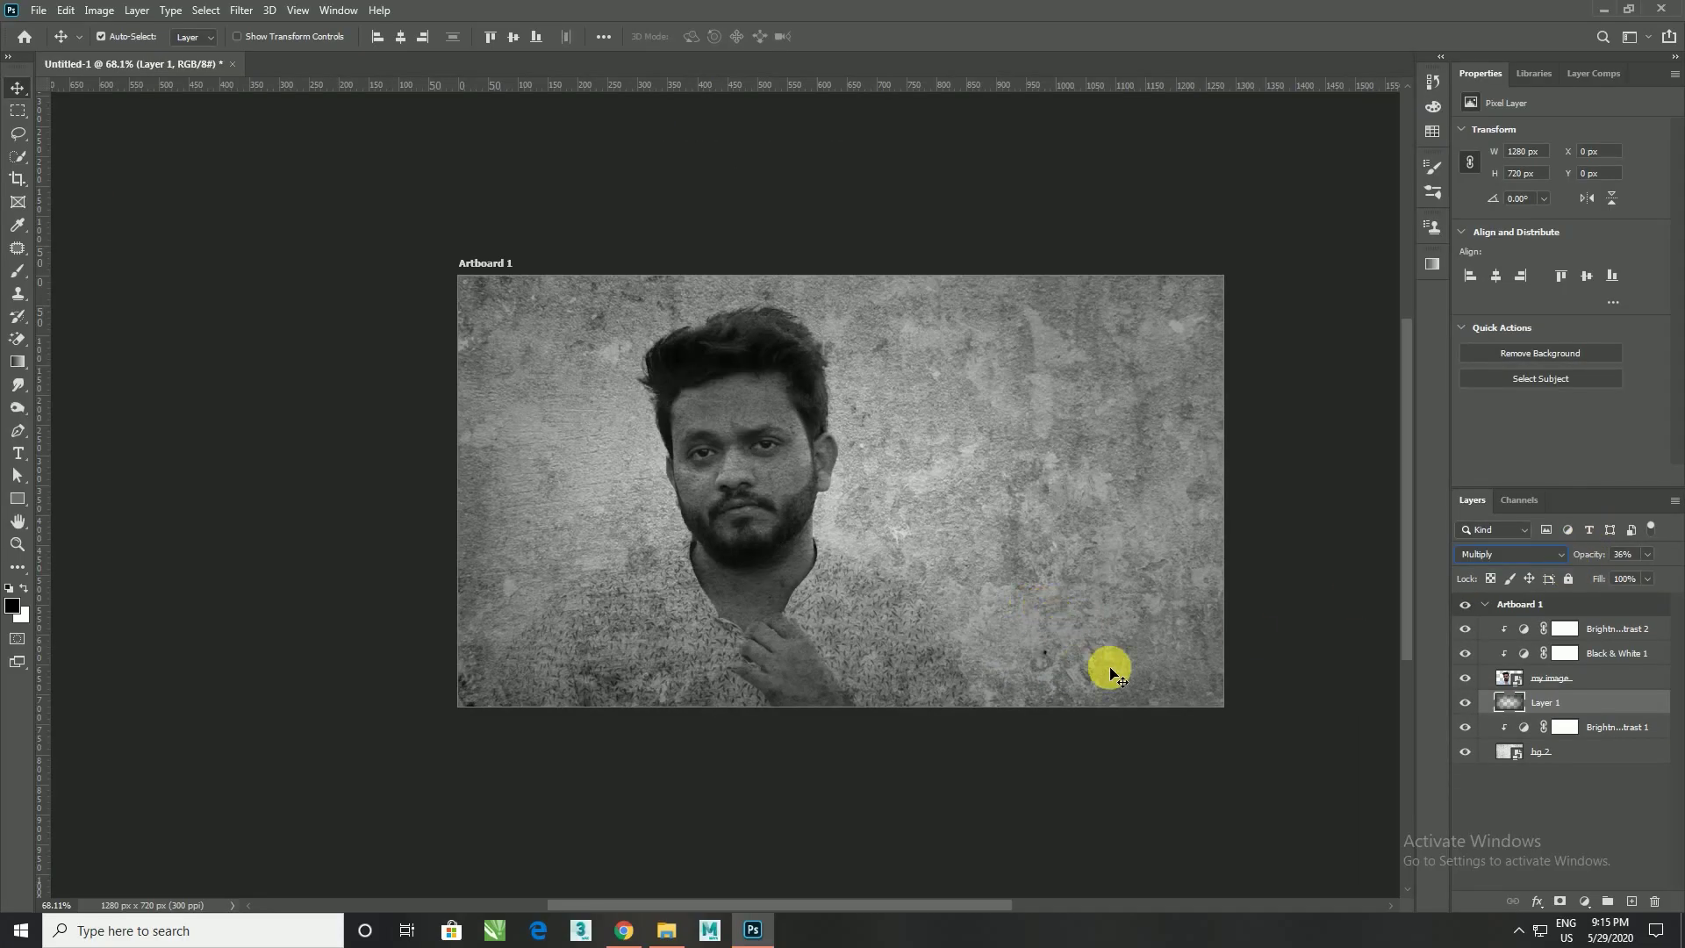
Deselect the vignette layer and bring the use image folder window forward
left_click(1257, 629)
scroll(1181, 635, "up", 2)
scroll(1158, 693, "up", 1)
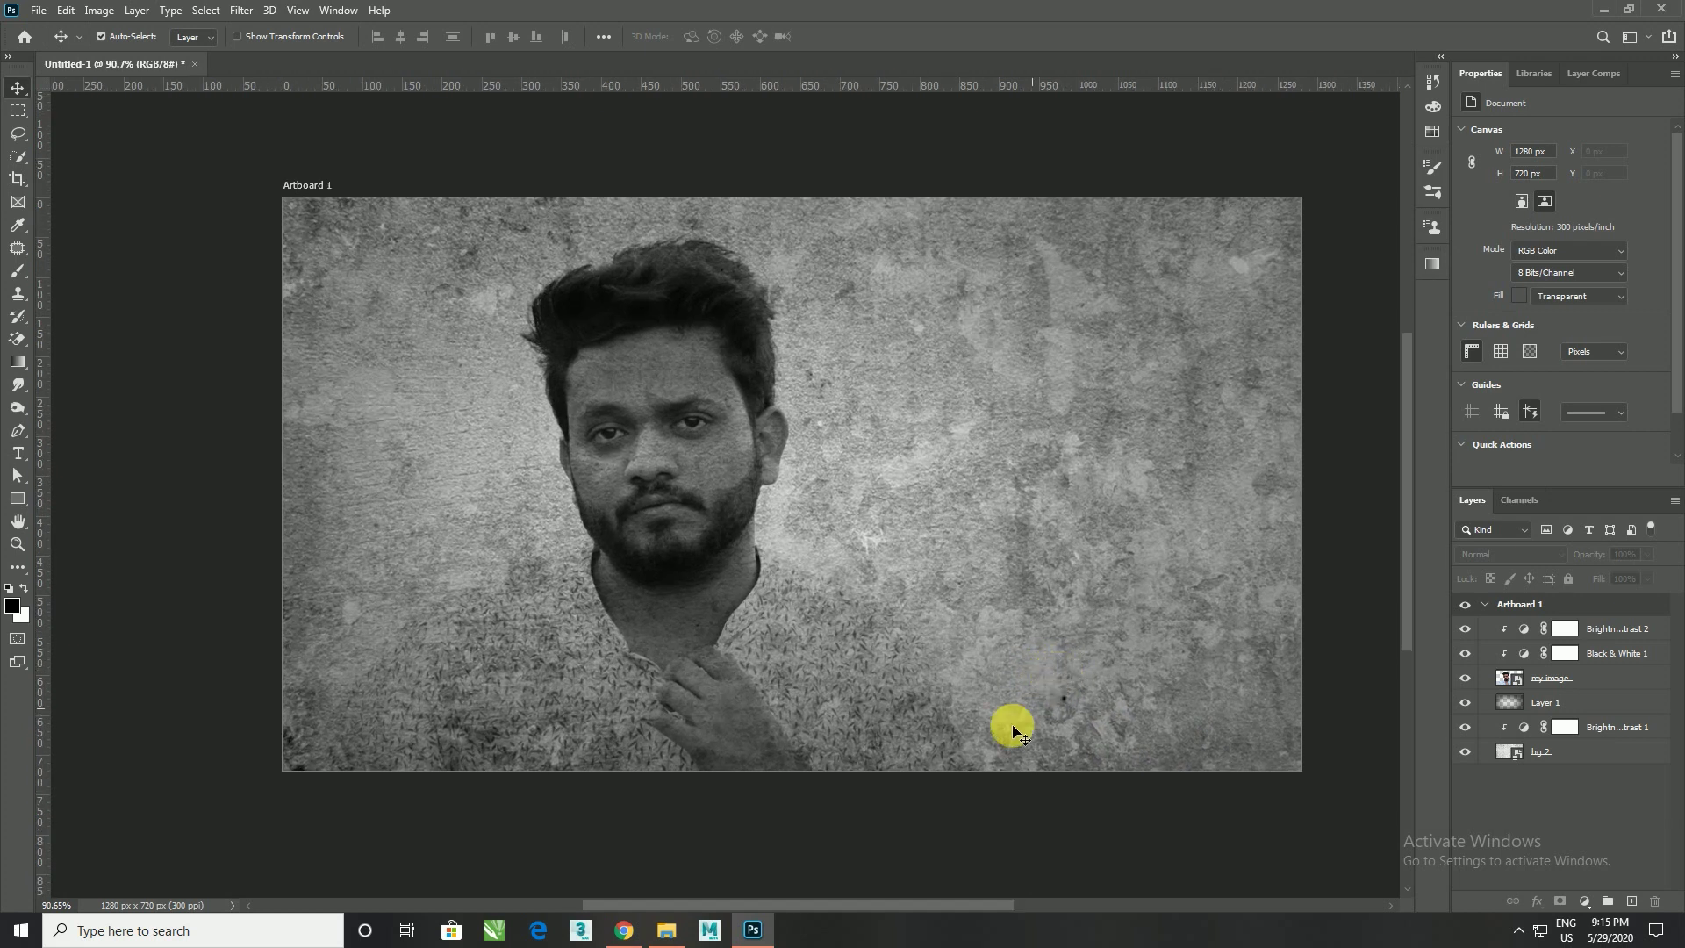
mouse_move(666, 930)
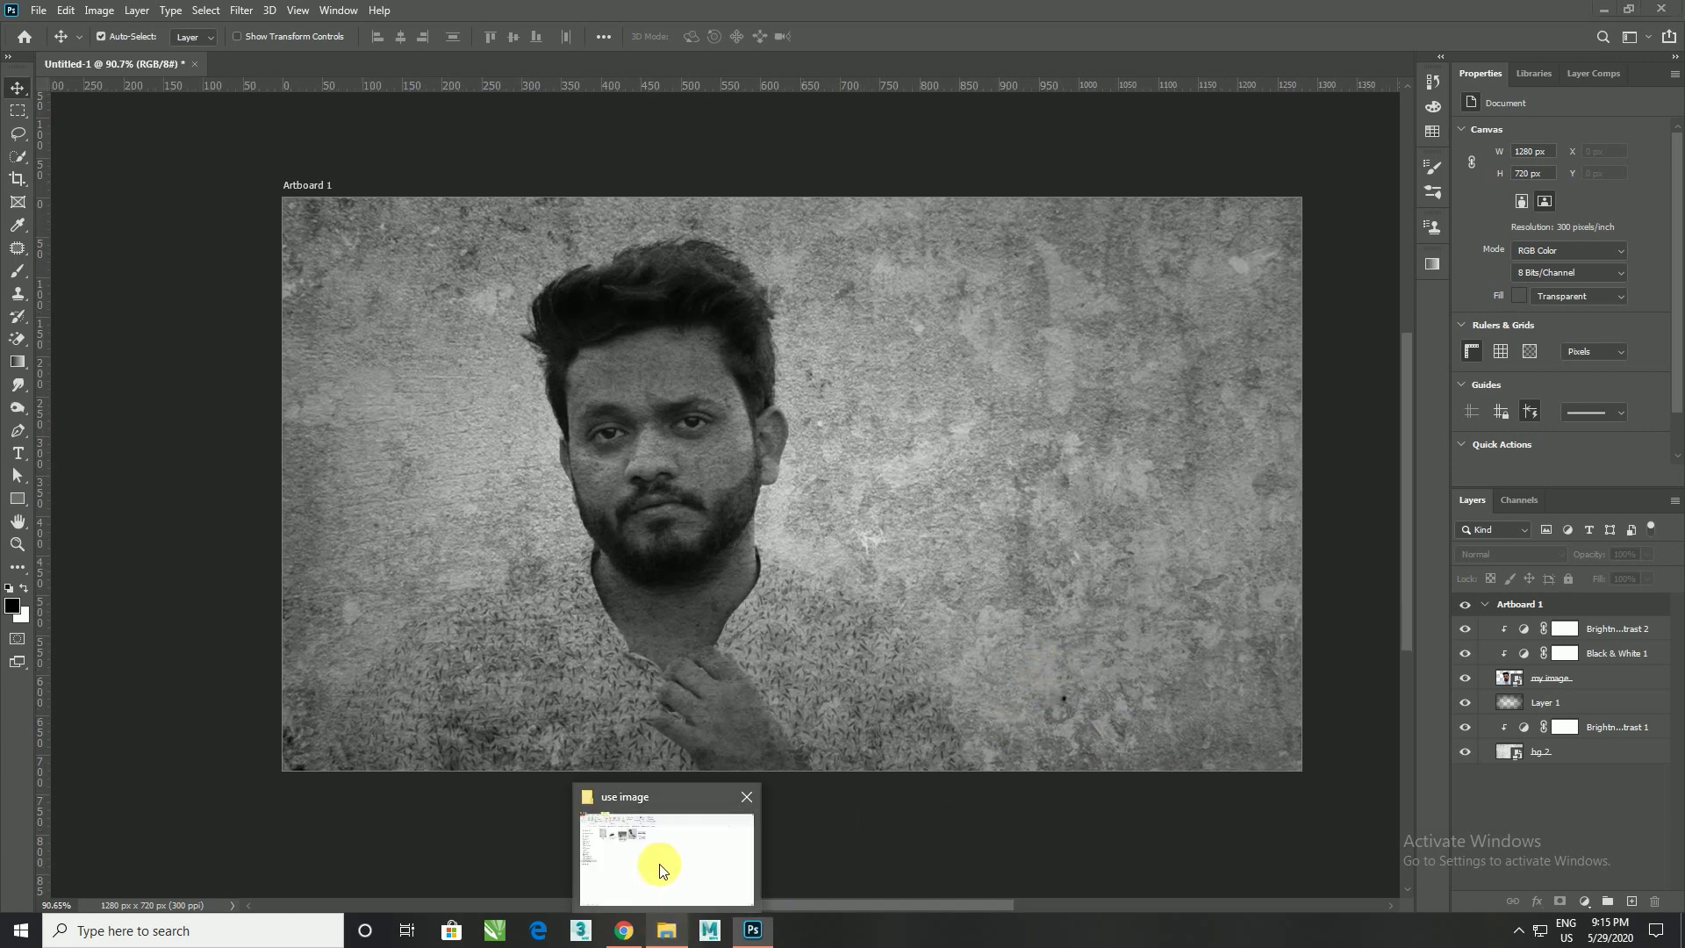
left_click(647, 857)
Drag the patal lok text title image from the use image folder onto the poster
left_click(598, 215)
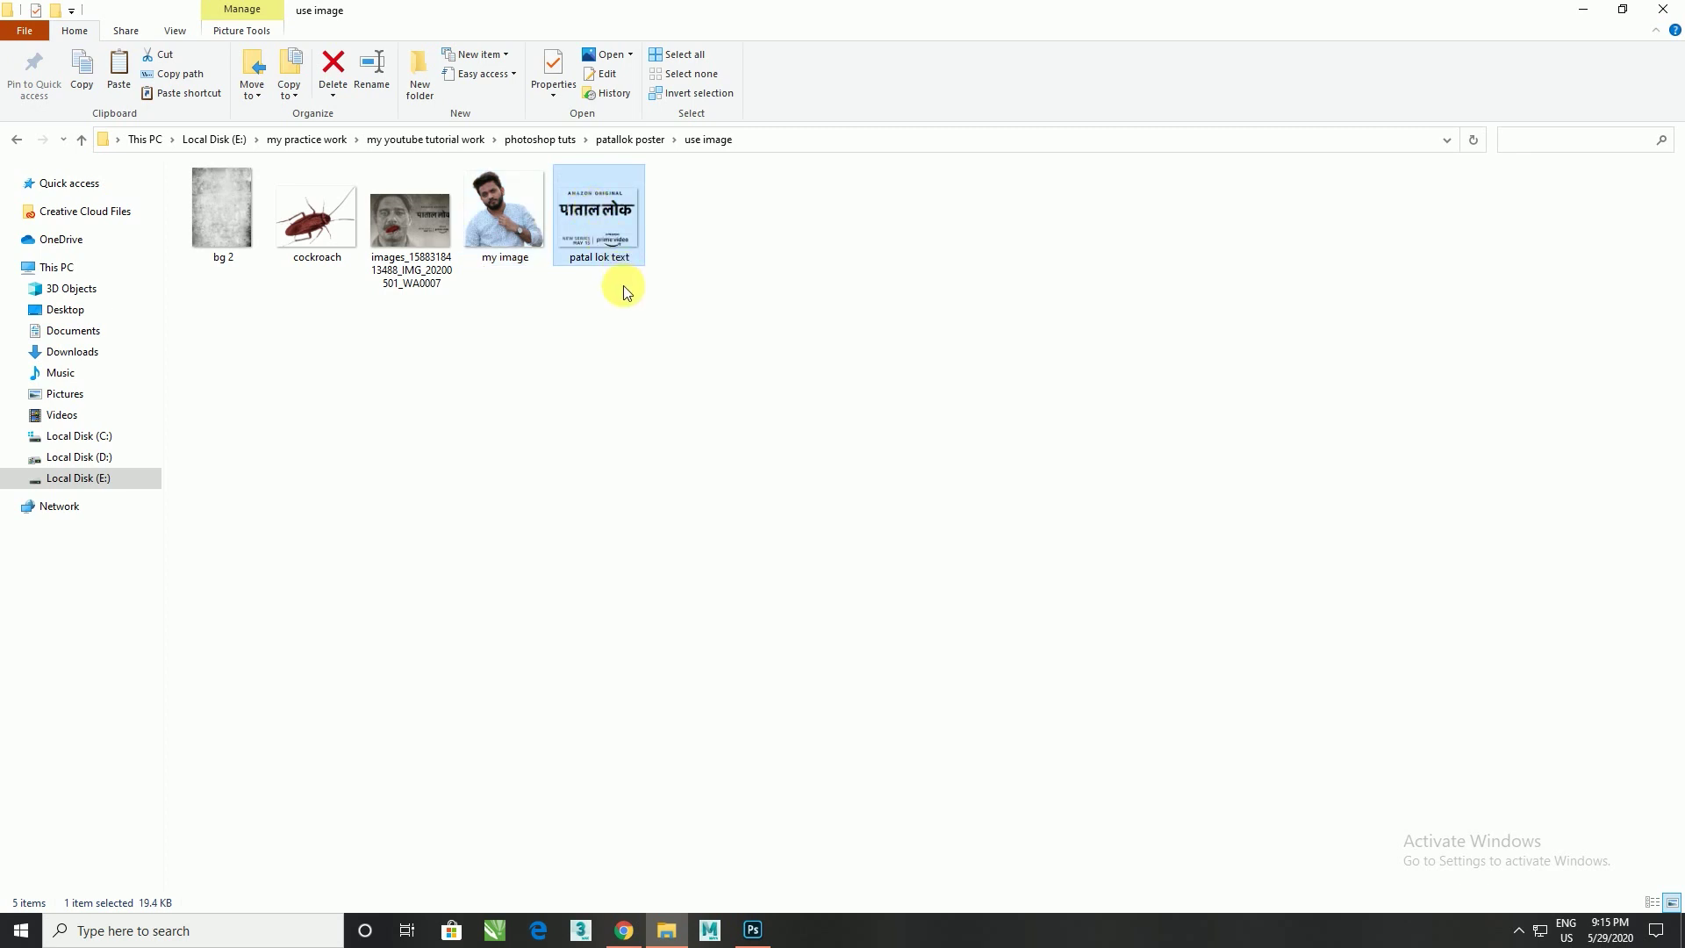
left_click(602, 242)
left_click_drag(601, 235, 733, 579)
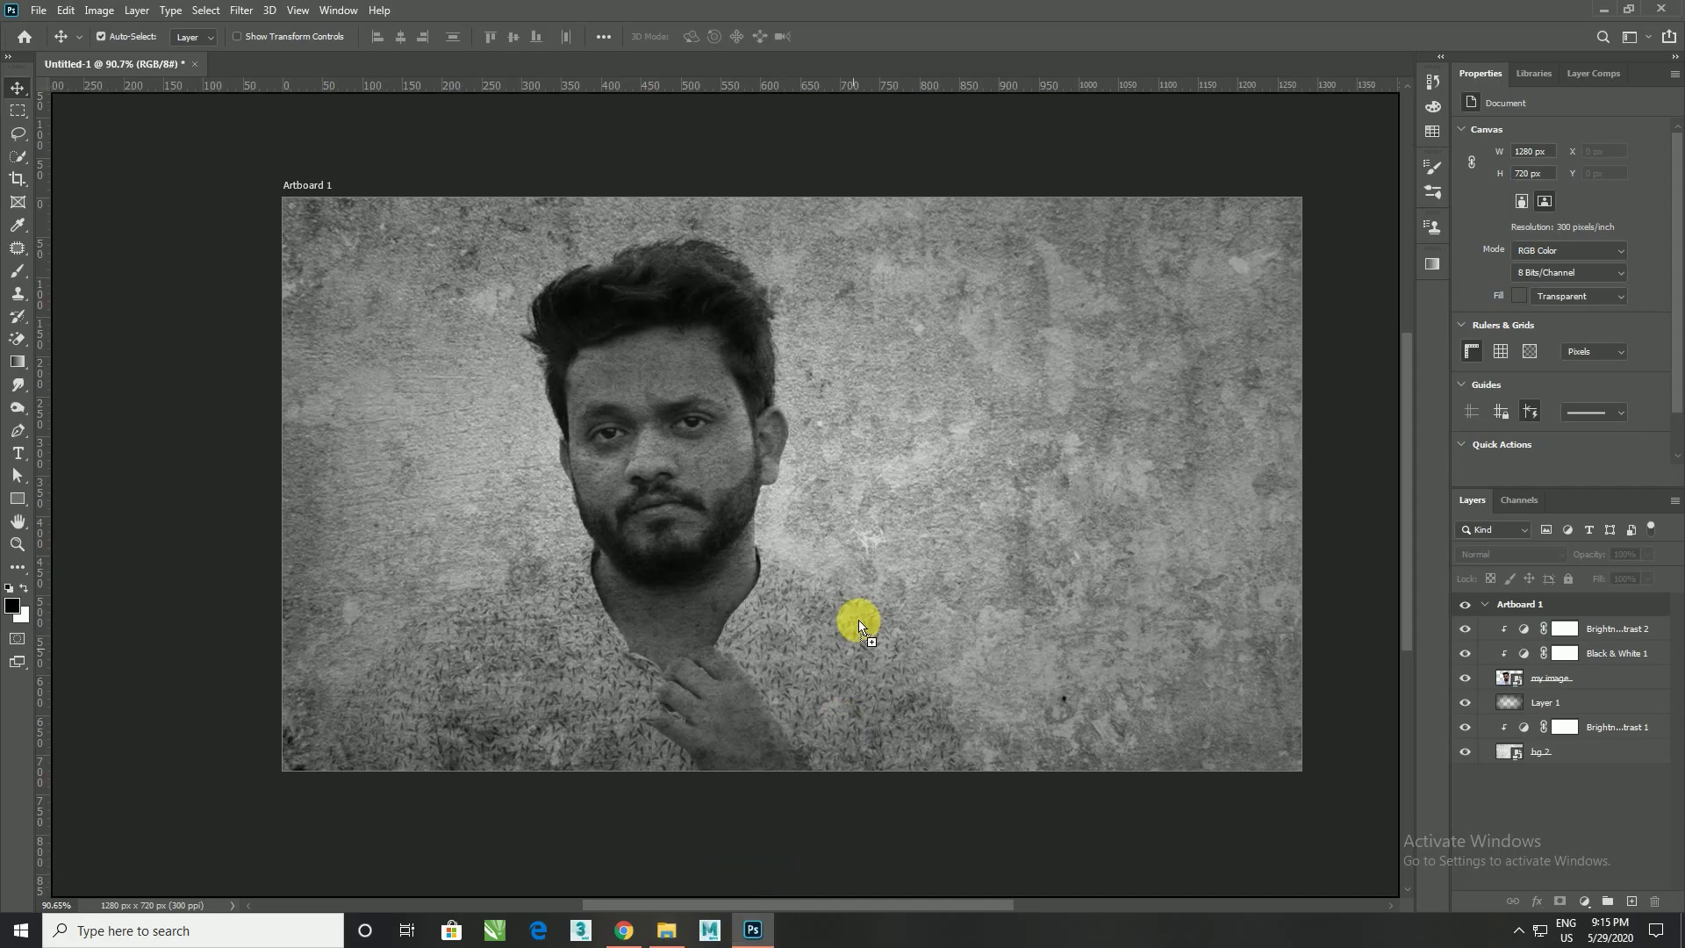
left_click_drag(760, 906, 867, 612)
Scale the patal lok title to about 35% and commit it right of the portrait
mouse_move(1172, 770)
left_mouse_down()
mouse_move(808, 487)
mouse_move(1202, 645)
mouse_move(1226, 619)
left_mouse_up()
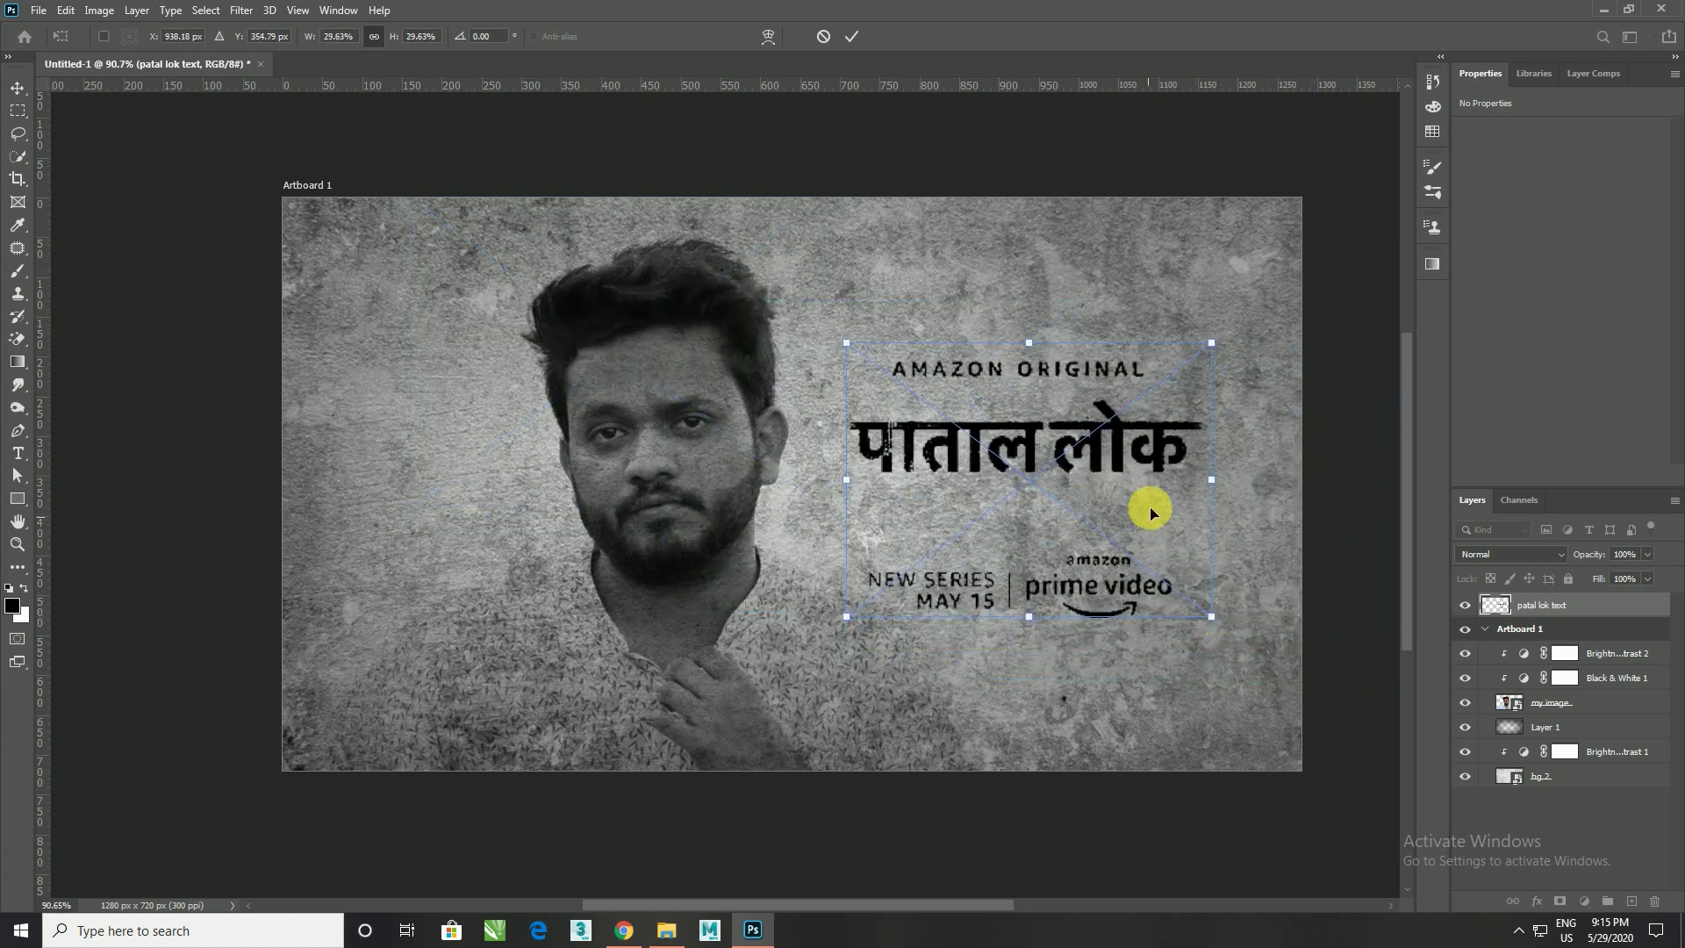
left_click_drag(1146, 498, 1146, 478)
key("Return")
Zoom in and out on the poster to inspect the placed title
scroll(1088, 448, "down", 2)
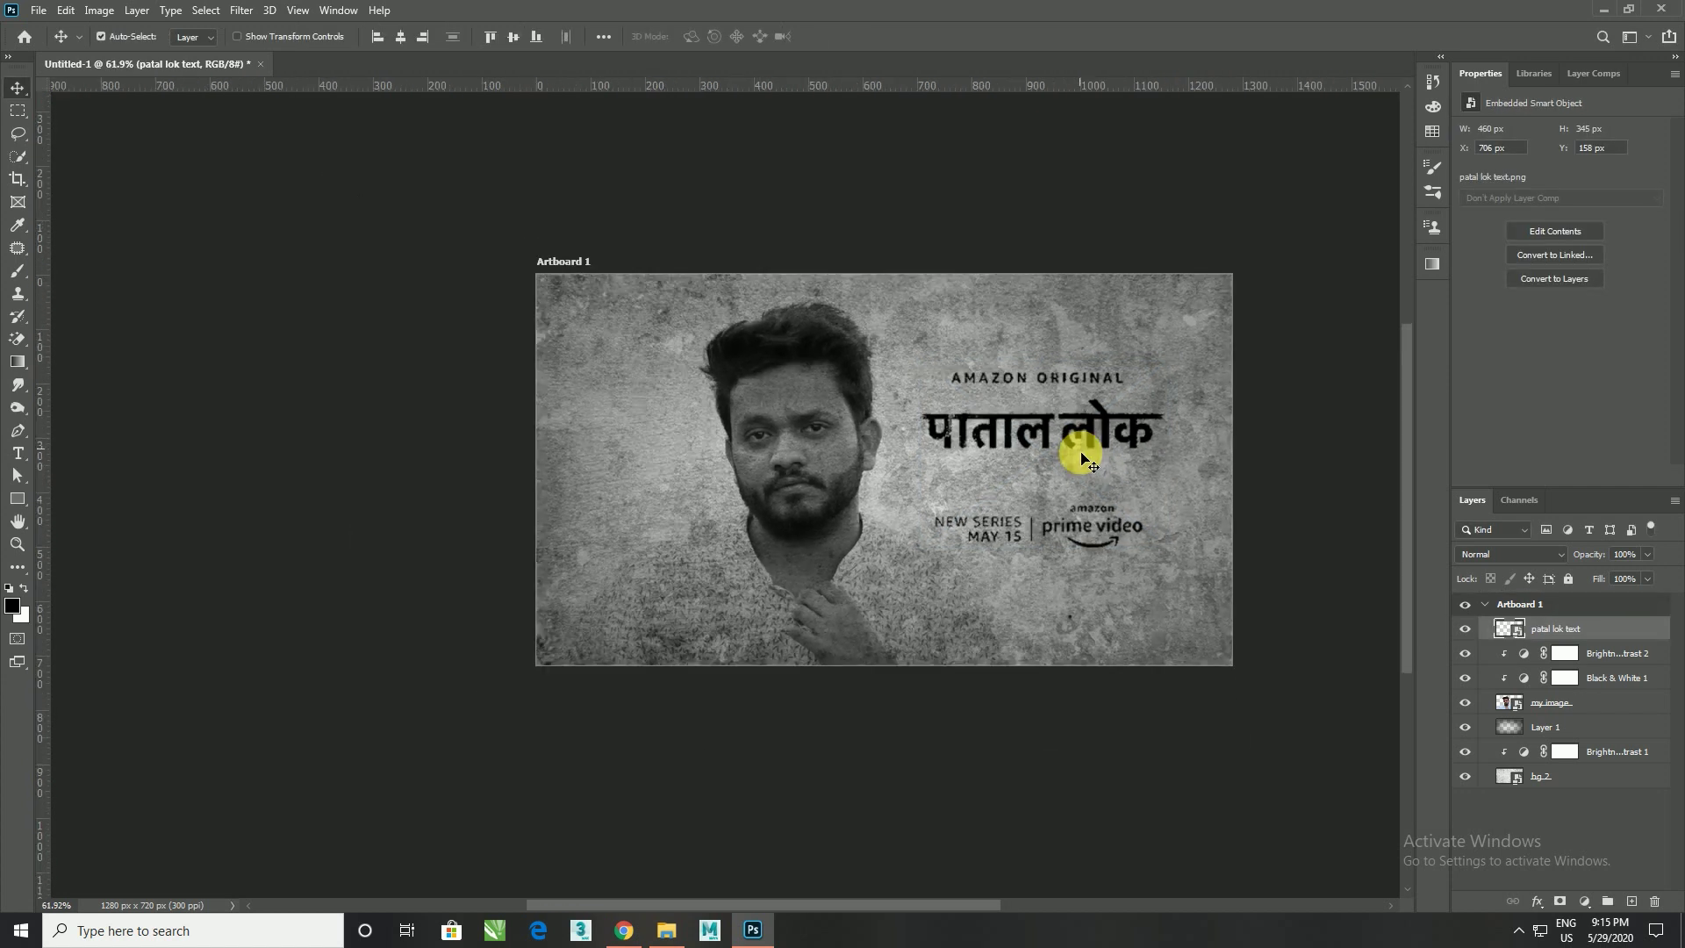
scroll(1103, 552, "up", 1)
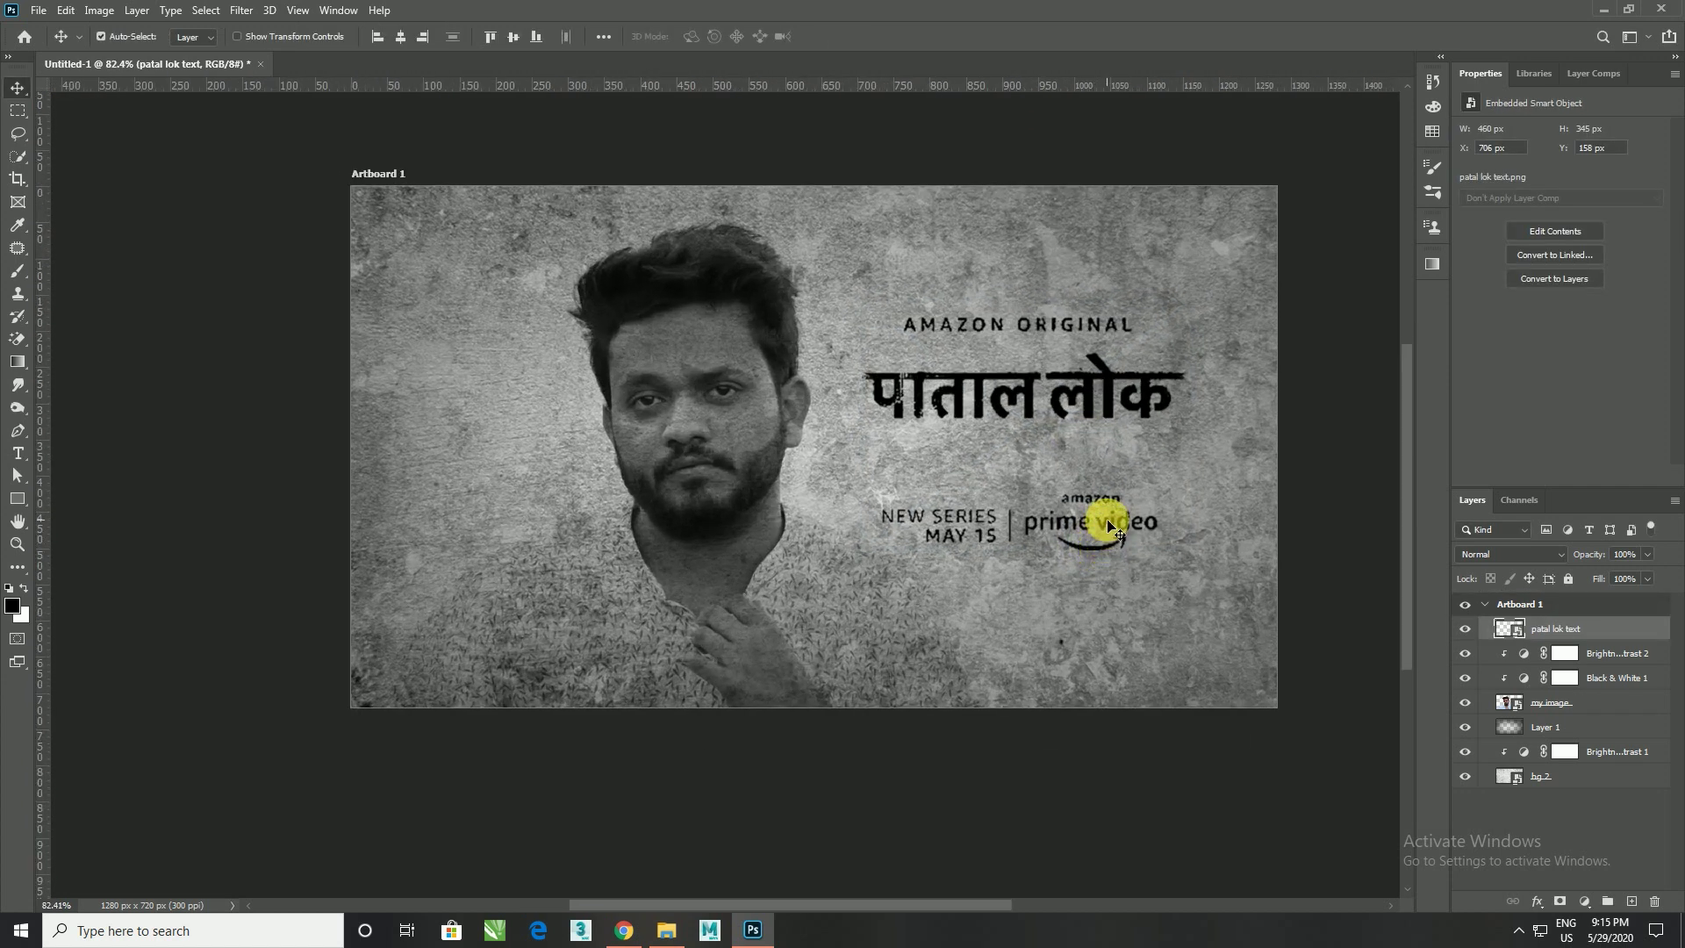
scroll(1102, 512, "up", 1)
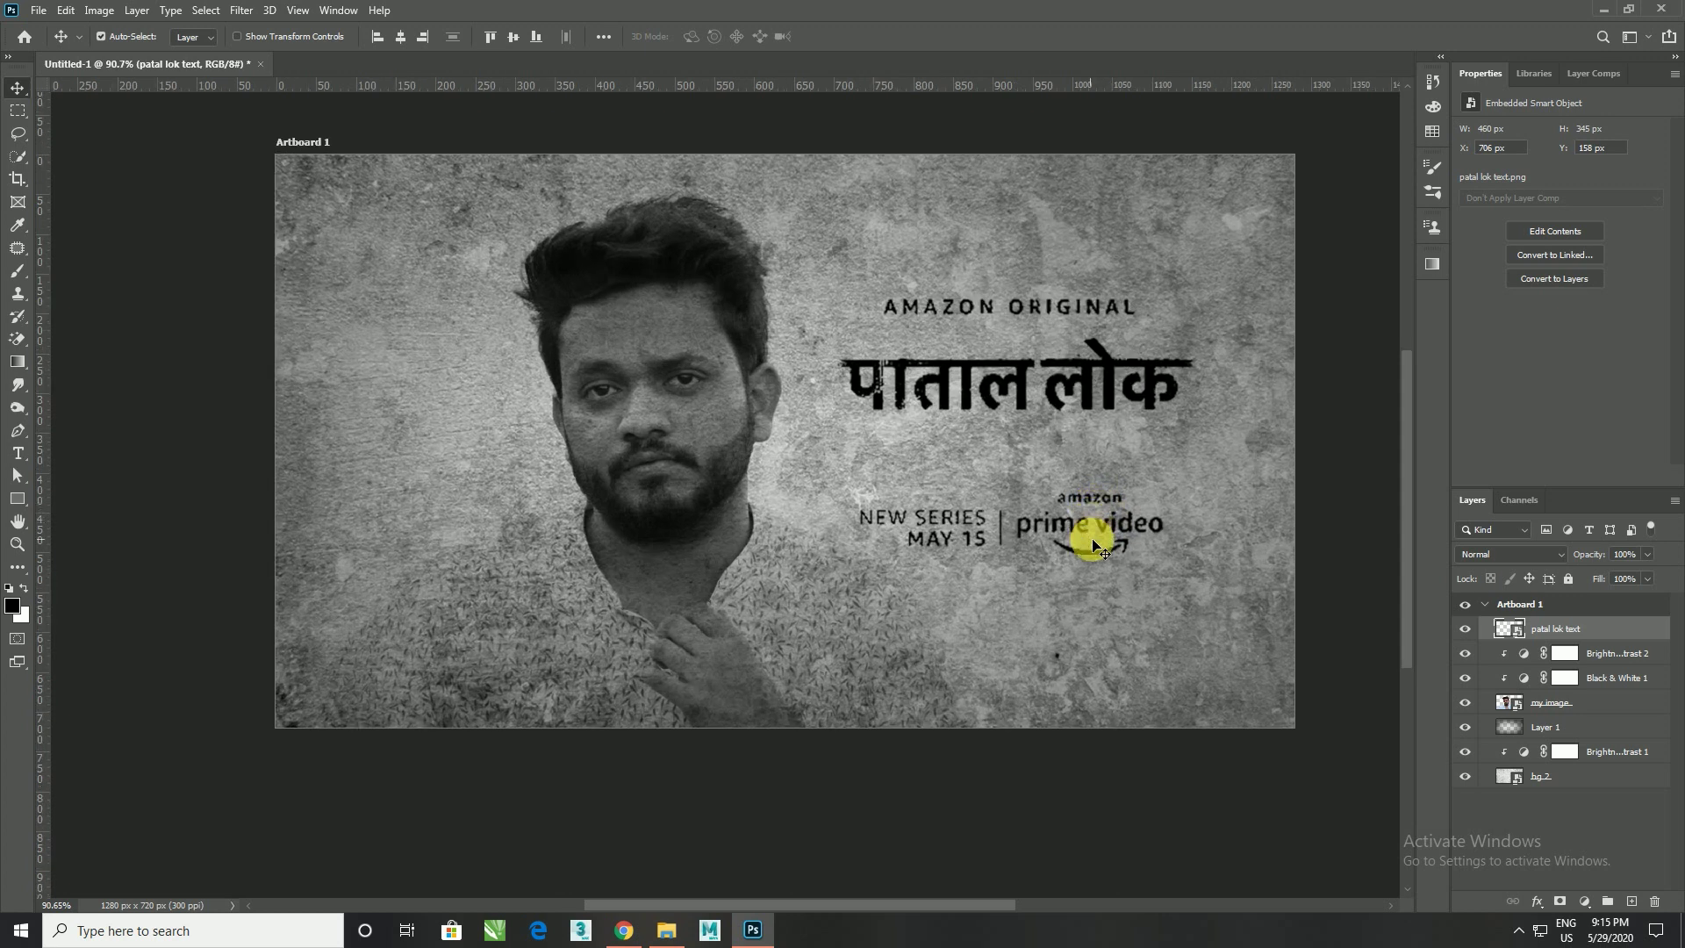
scroll(1093, 544, "down", 2)
scroll(1088, 536, "up", 1)
scroll(1084, 566, "up", 1)
scroll(1066, 601, "up", 1)
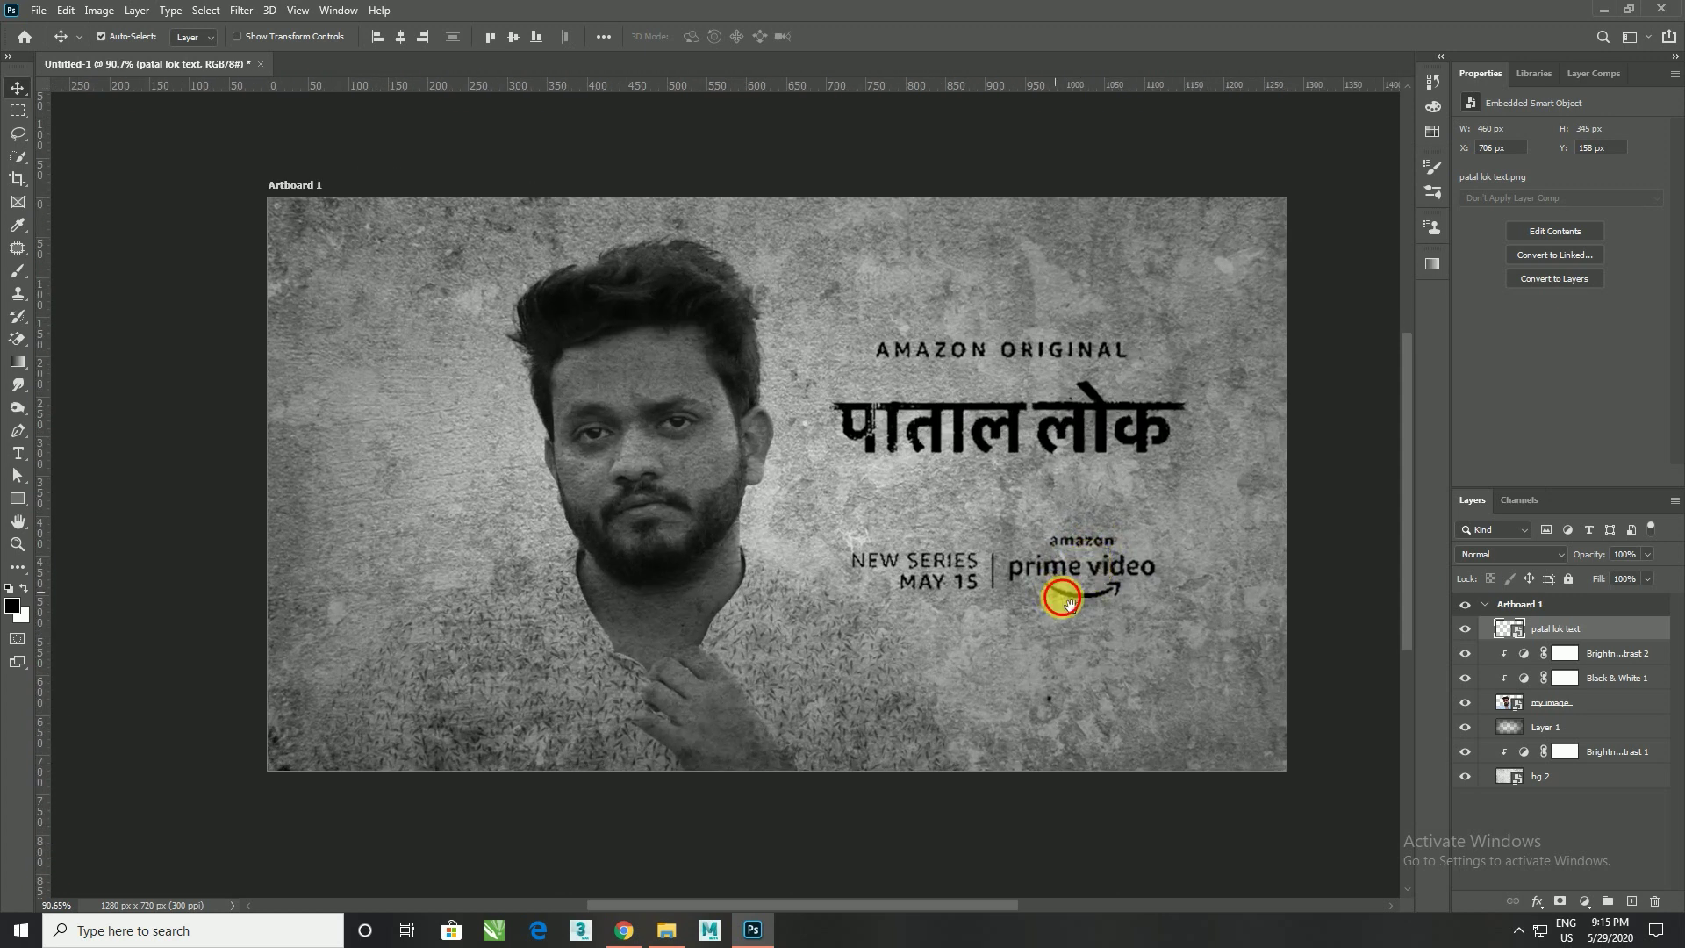
scroll(1071, 605, "up", 1)
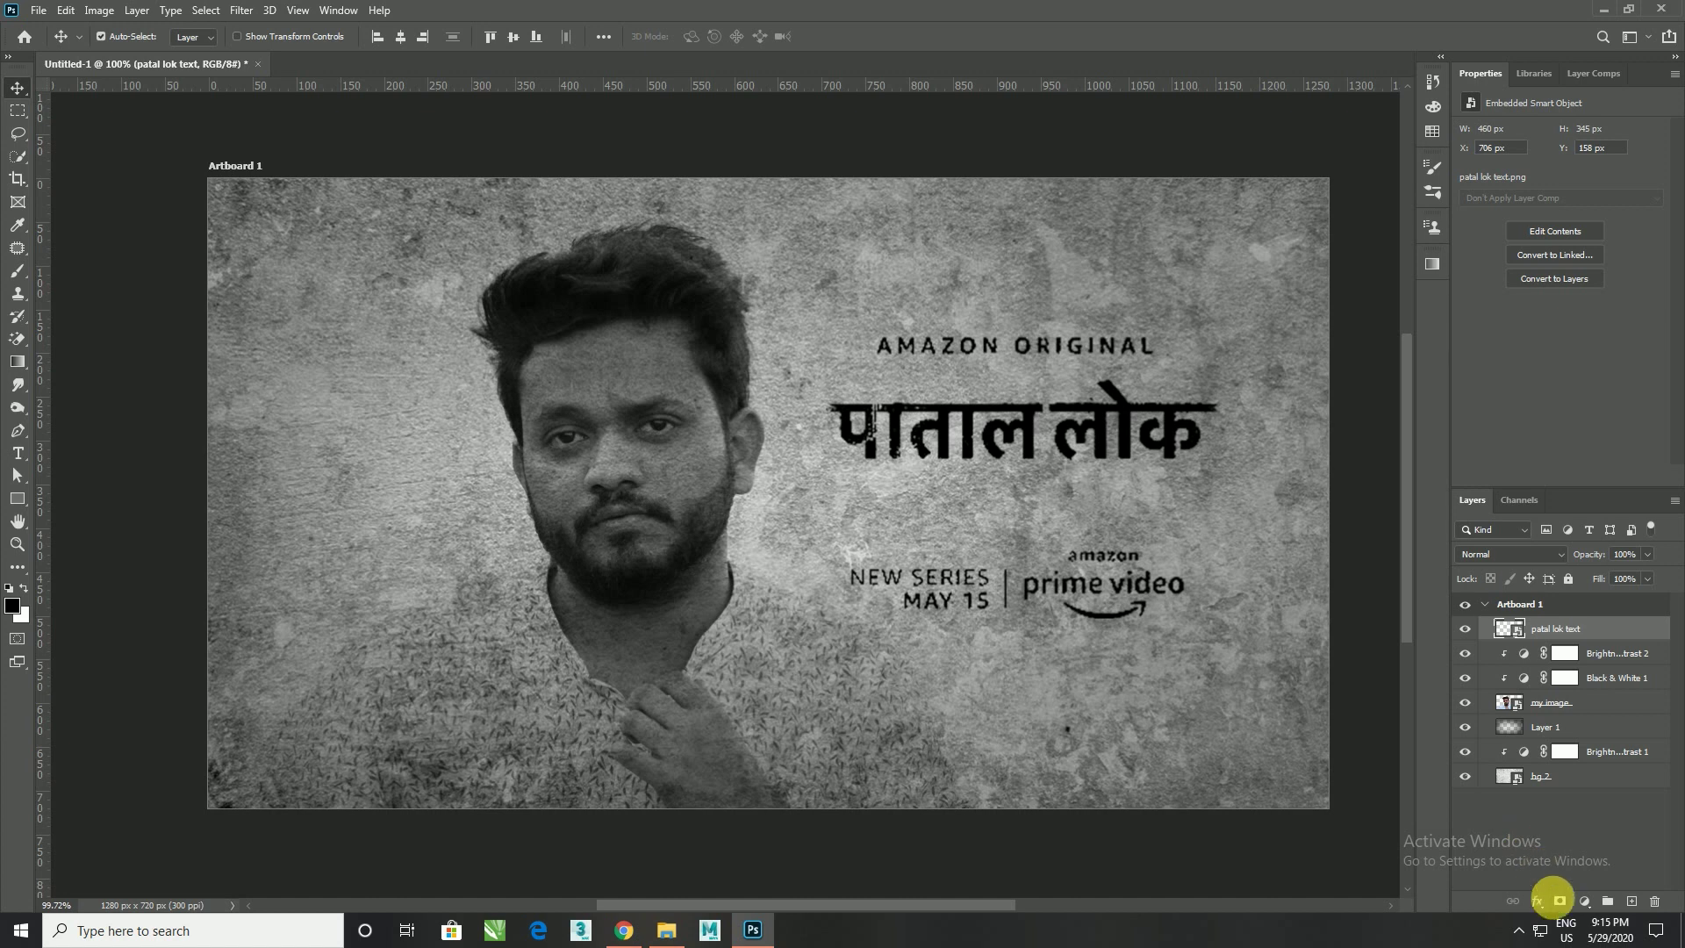
left_click(1544, 911)
Apply a Multiply drop shadow at 35% opacity and size 24 to the patal lok title
left_click(1566, 903)
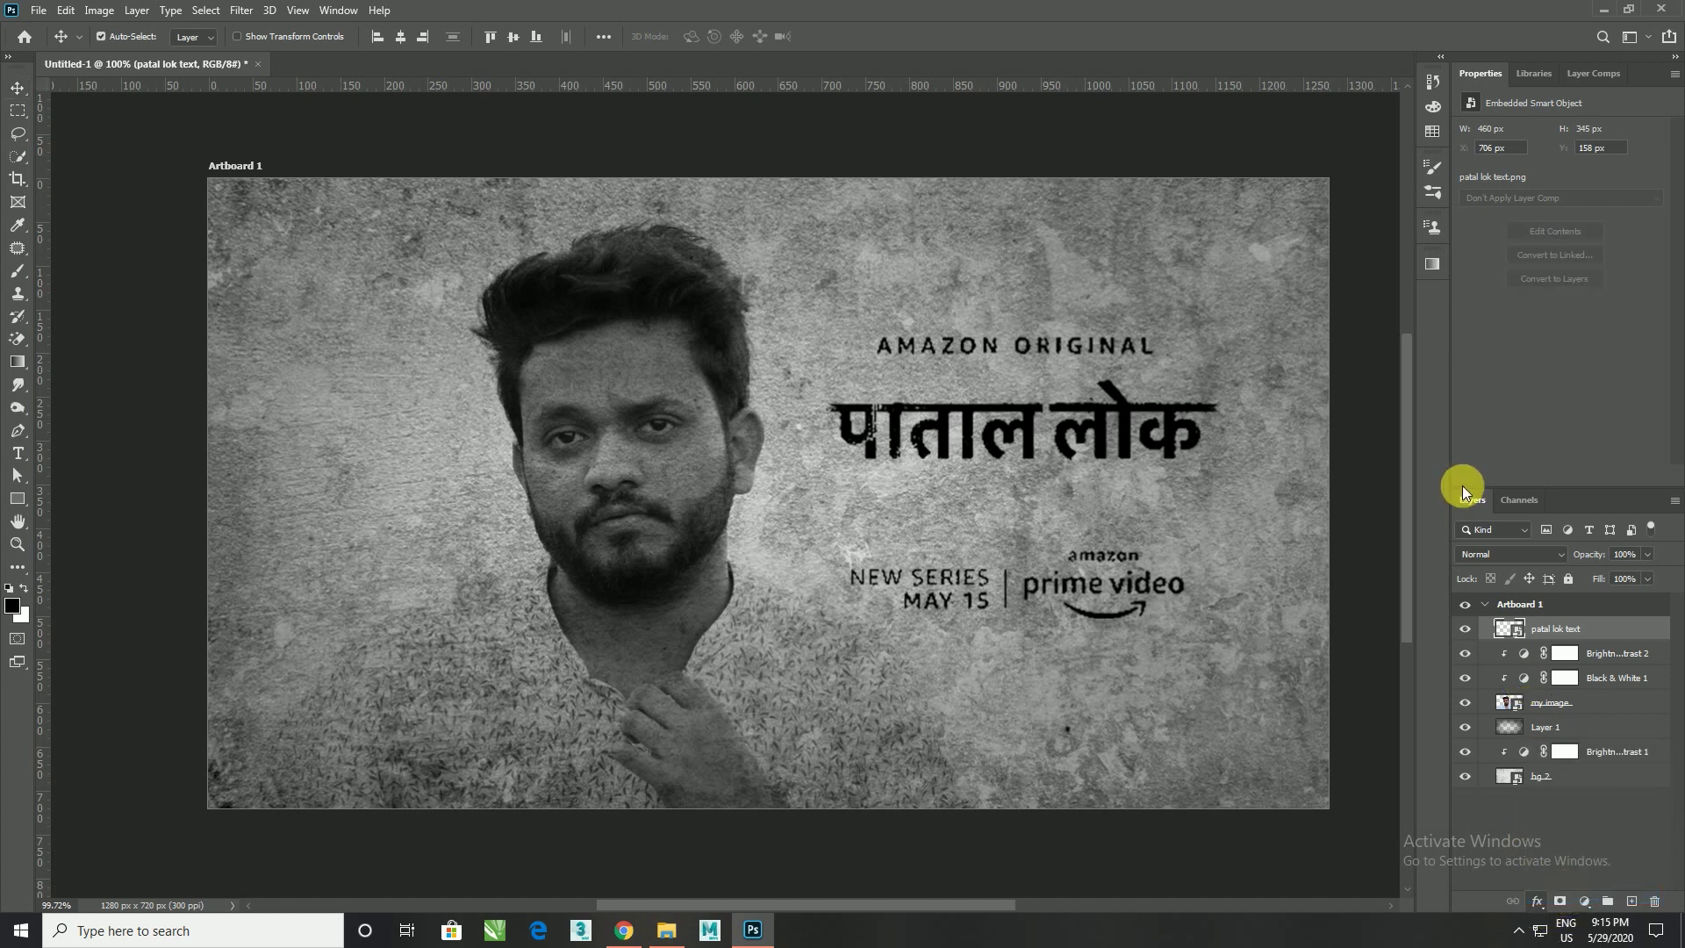
left_click_drag(1399, 88, 1527, 30)
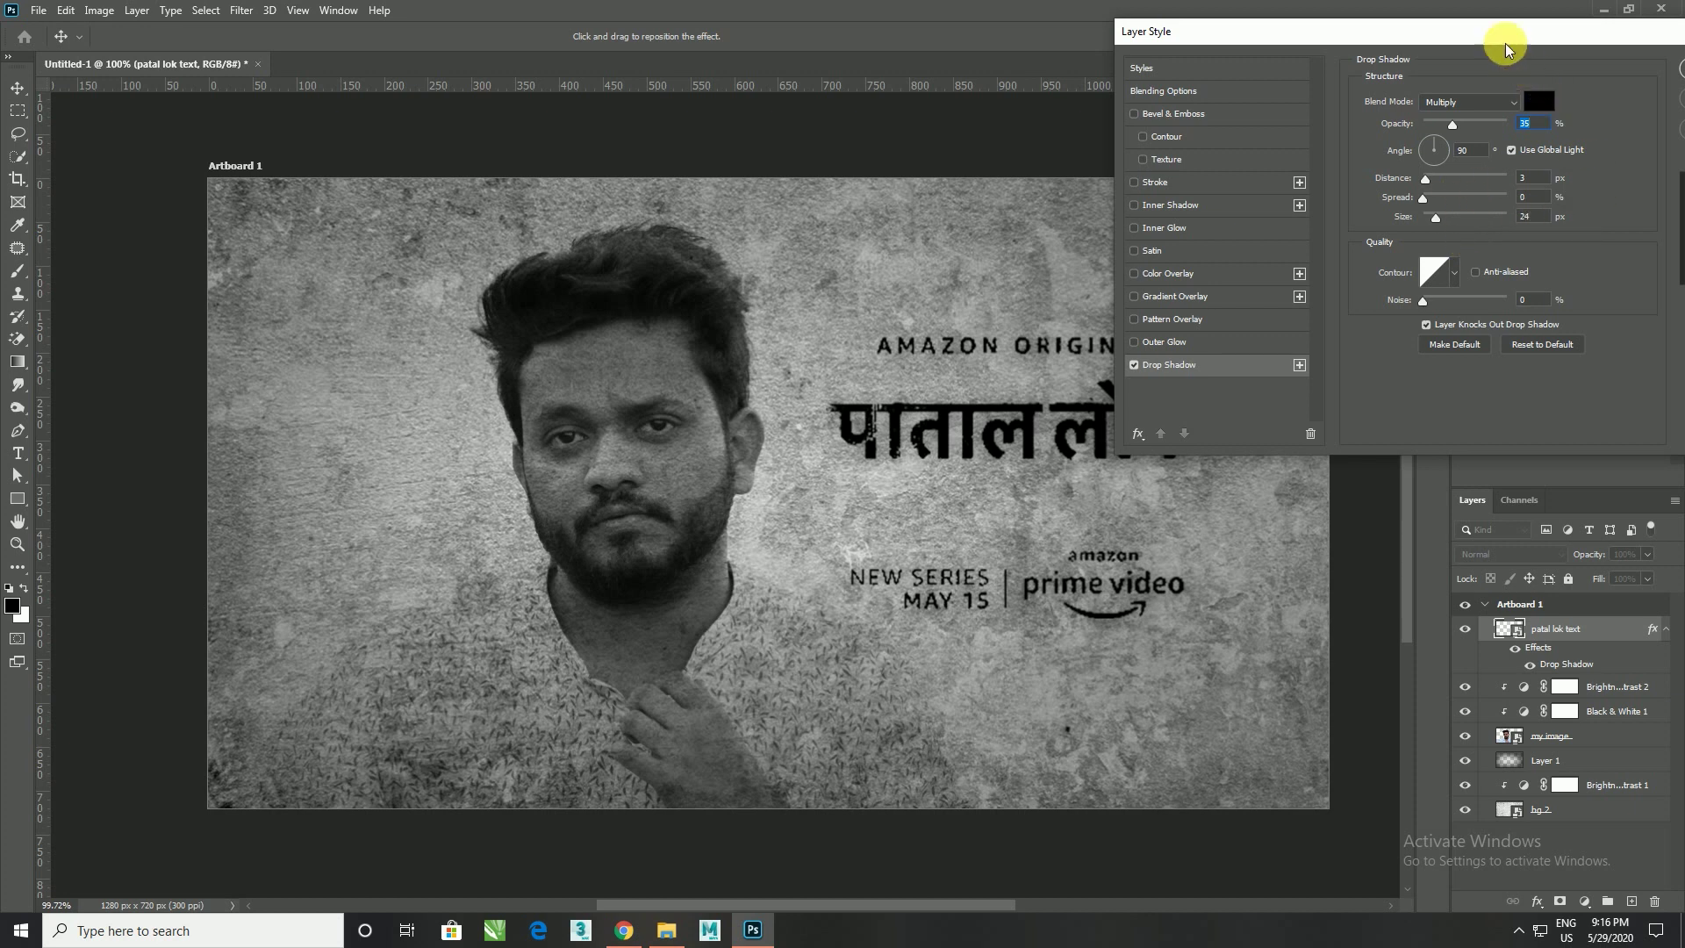
left_click_drag(1503, 32, 1301, 48)
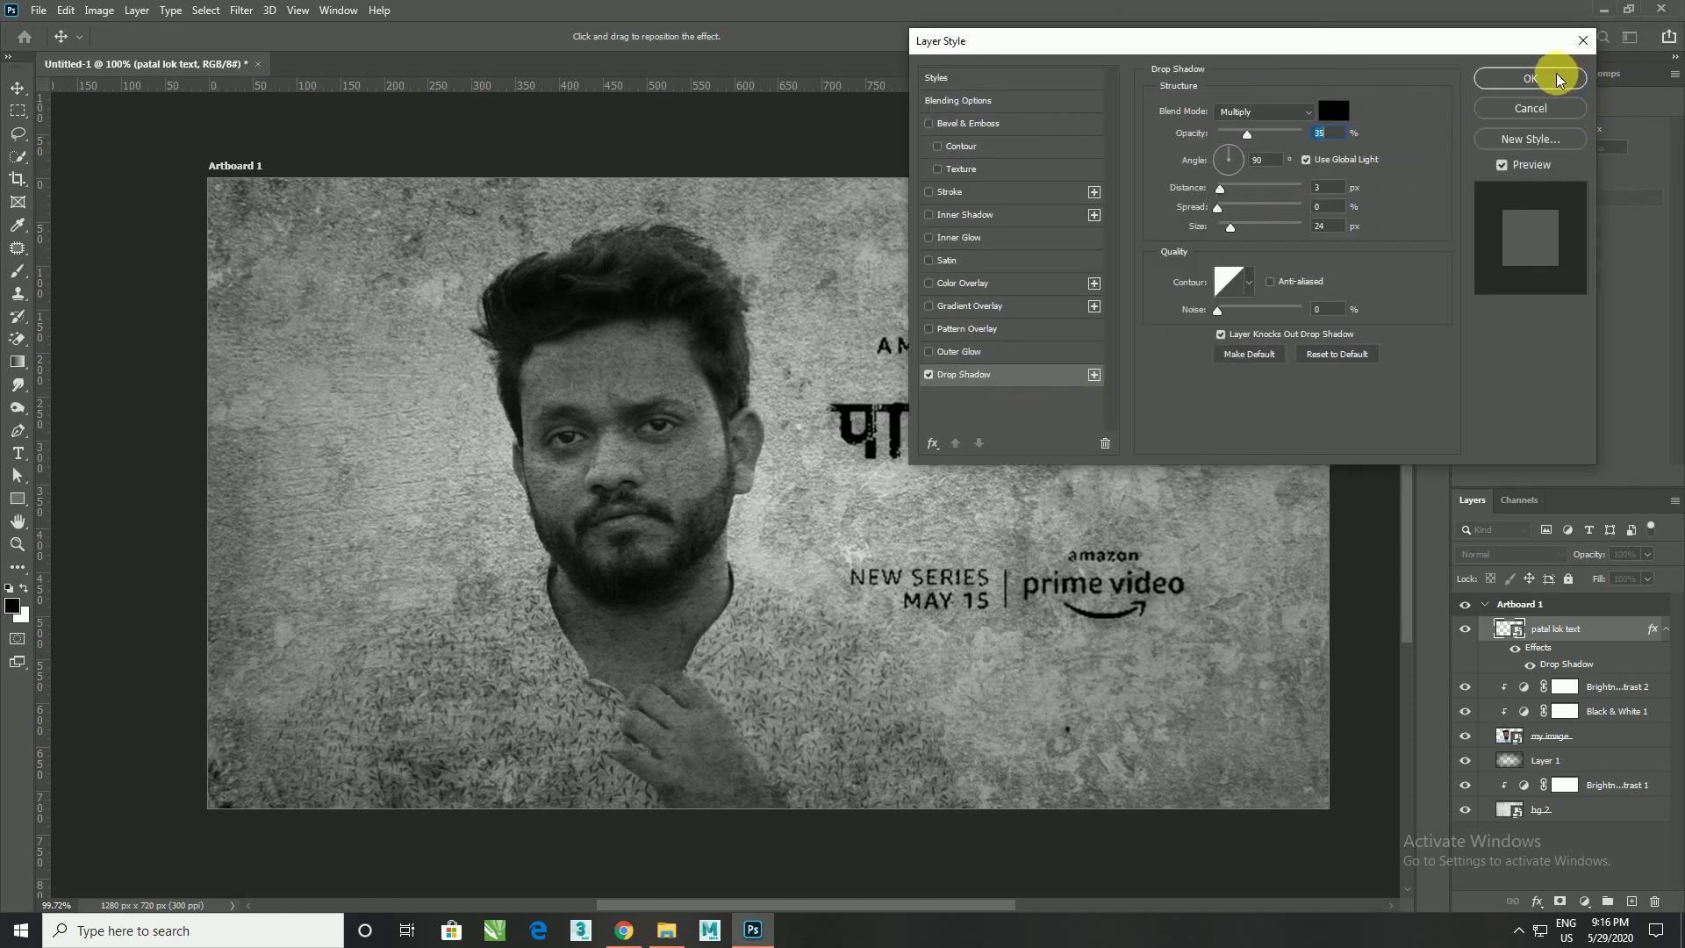
left_click(1530, 78)
scroll(790, 452, "down", 2)
scroll(796, 457, "up", 2)
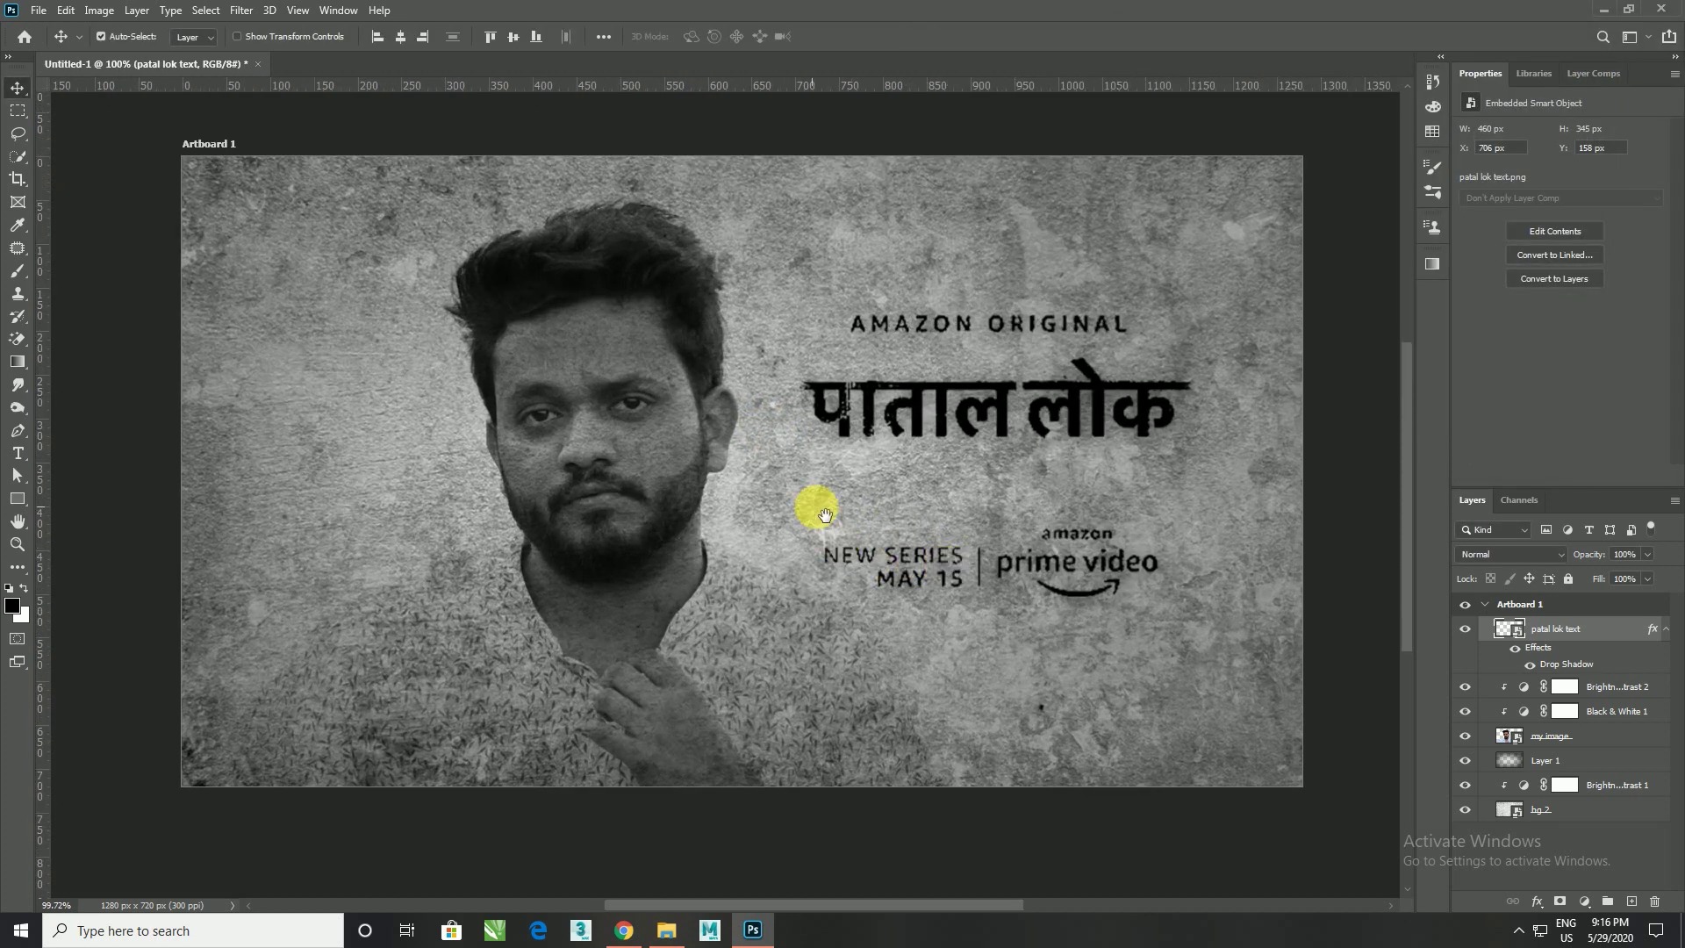
Drag cockroach.png from the source images folder onto the poster canvas
scroll(816, 509, "down", 2)
scroll(951, 613, "up", 1)
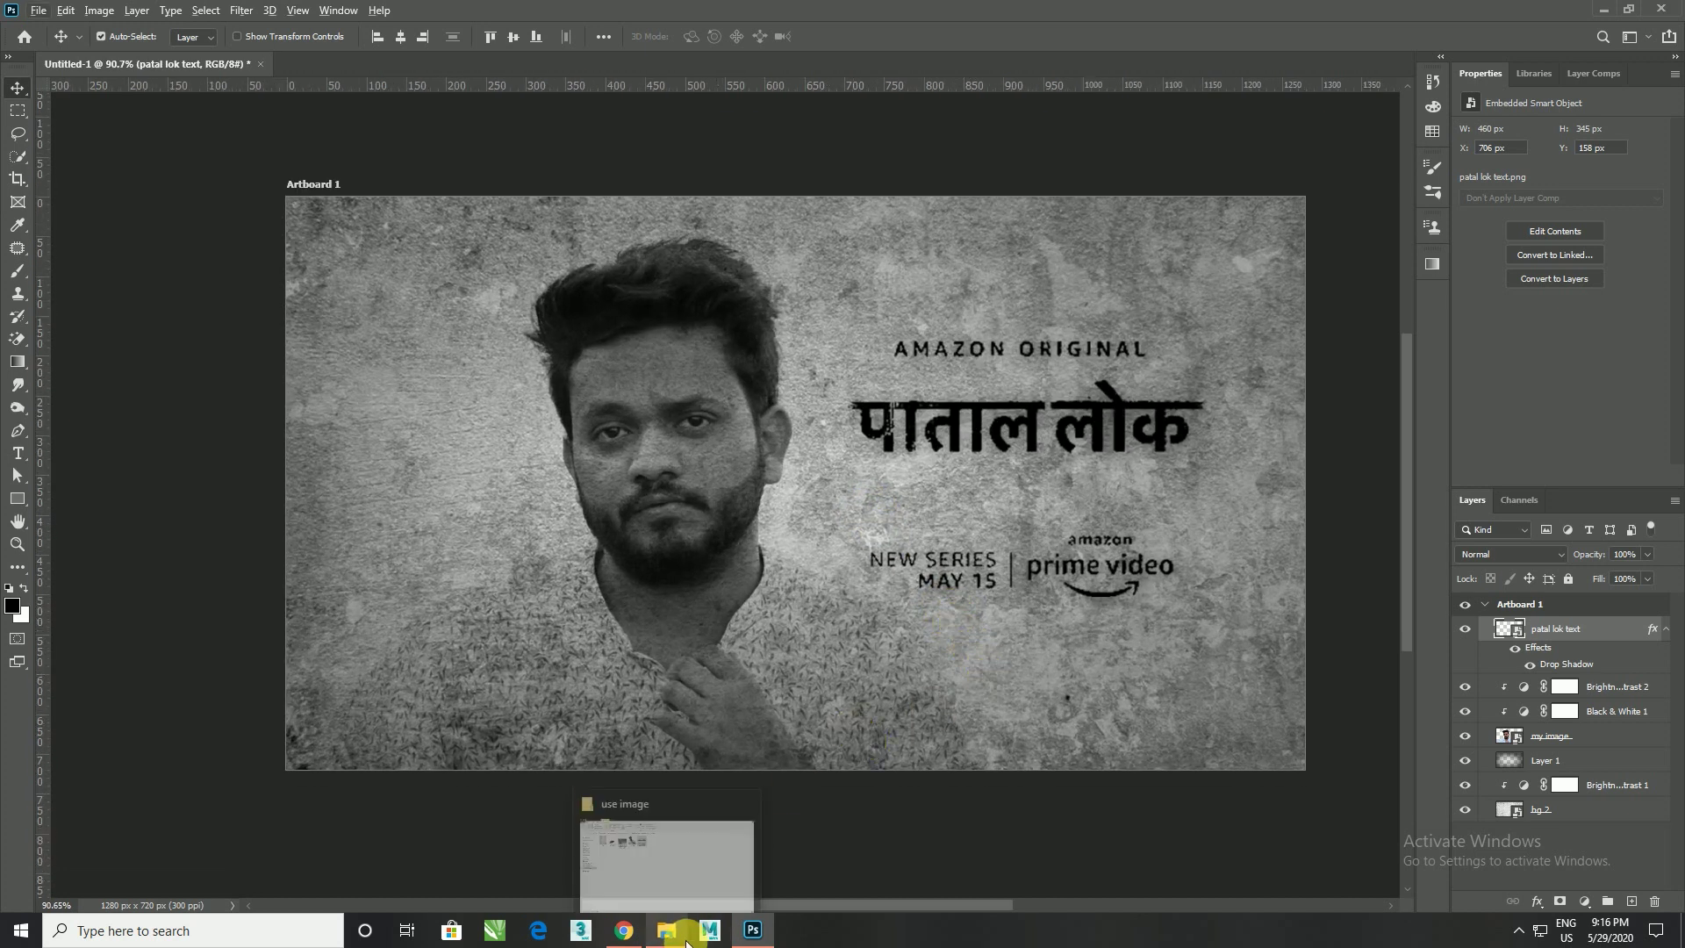
left_click(665, 862)
left_click(318, 252)
left_click_drag(317, 233, 760, 936)
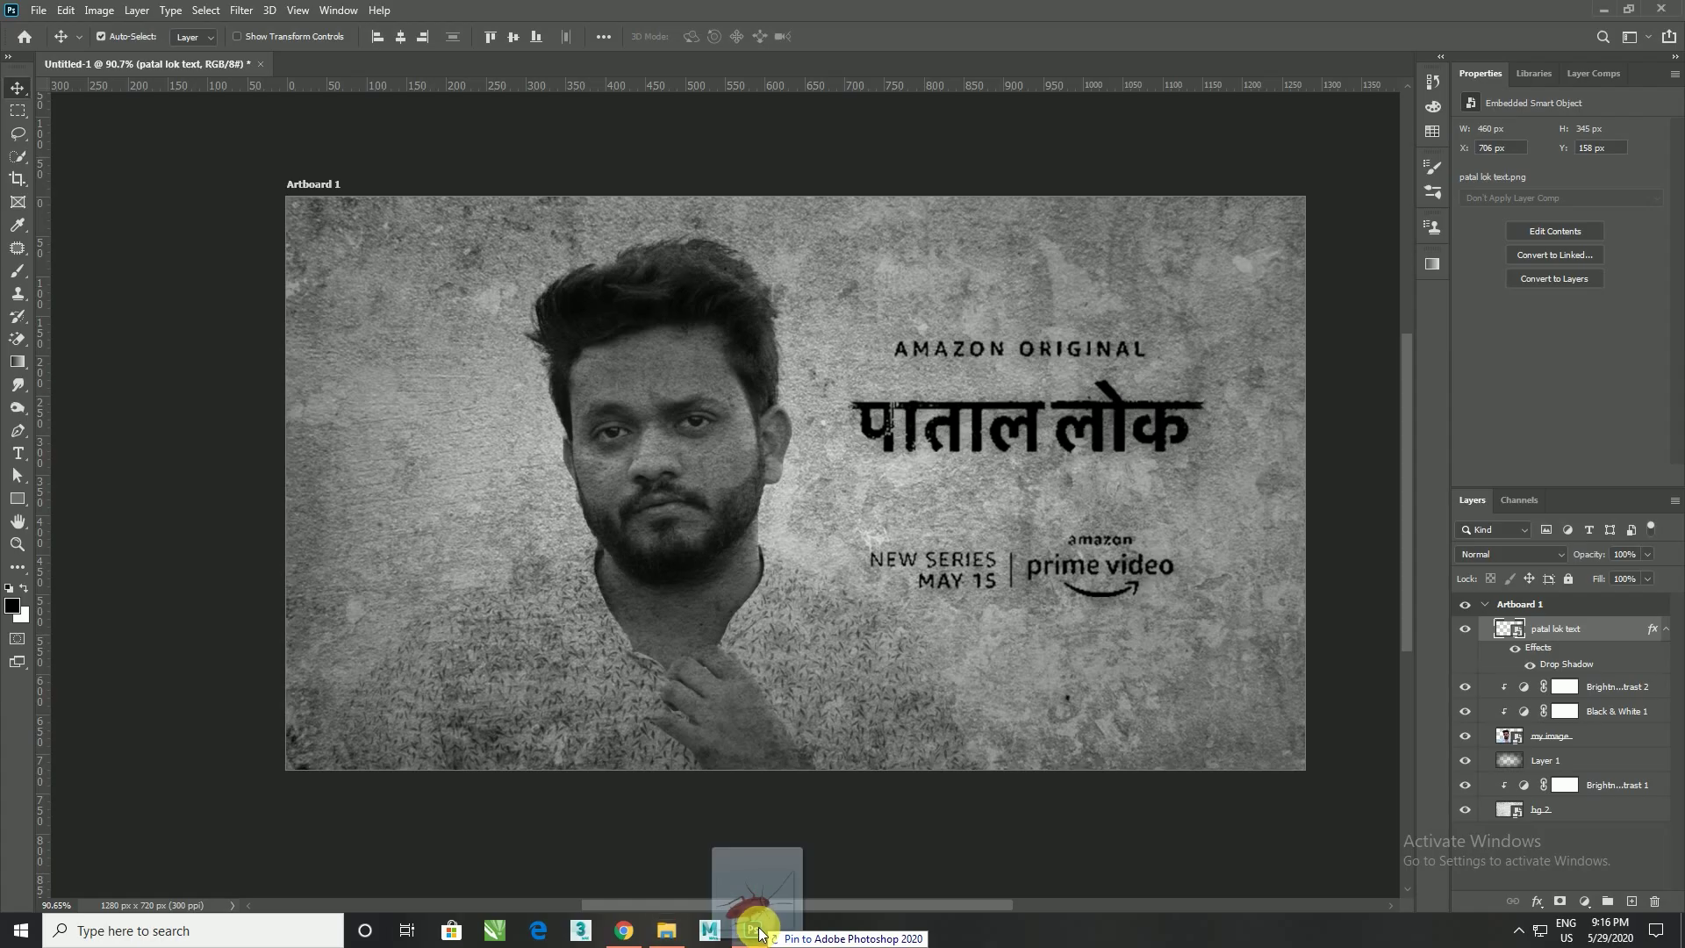
left_click_drag(760, 935, 744, 581)
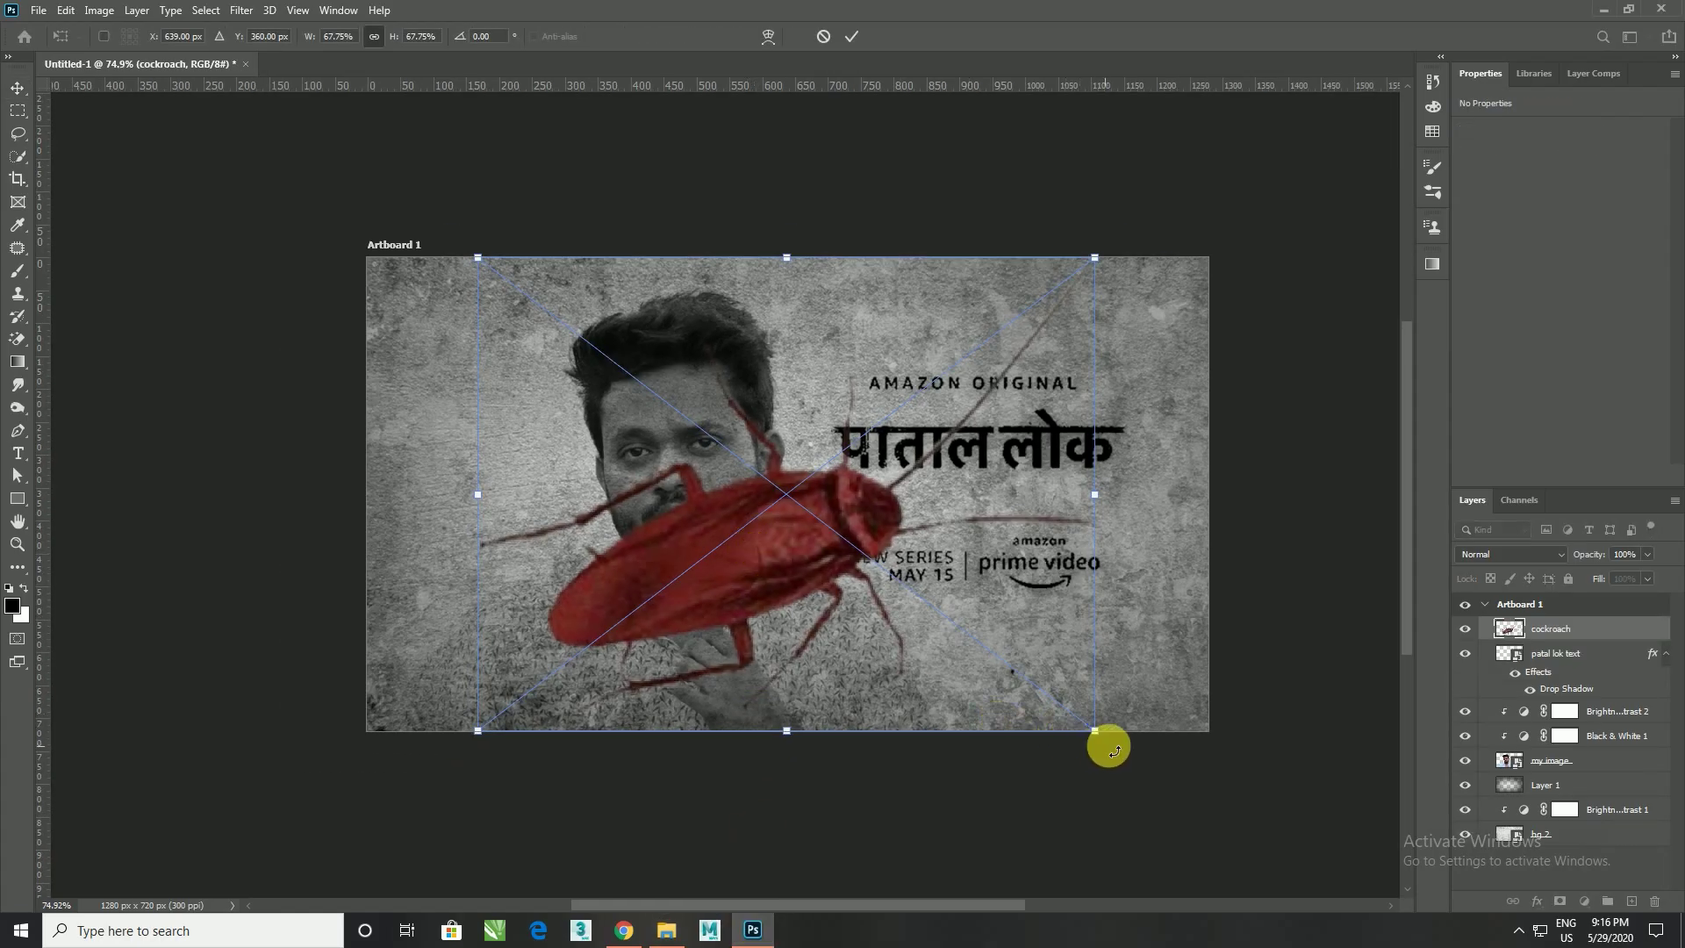
Shrink the cockroach to about a fifth, tilt it slightly, and commit it over the mouth
left_click_drag(1099, 736, 686, 407)
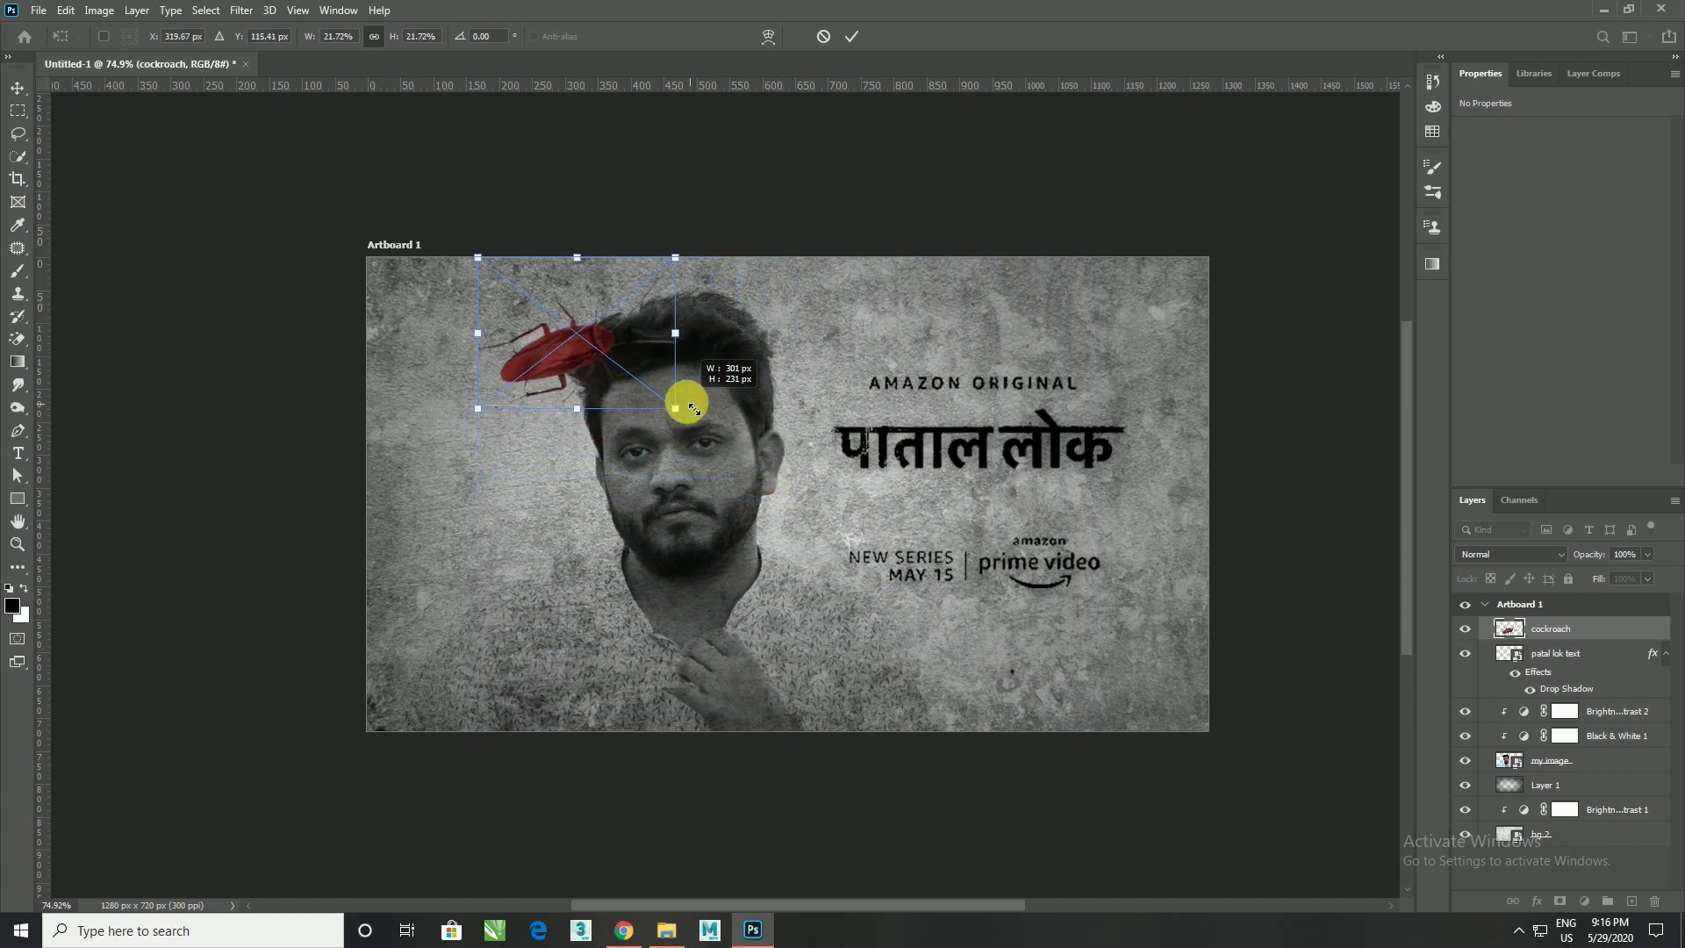
left_click_drag(583, 357, 701, 524)
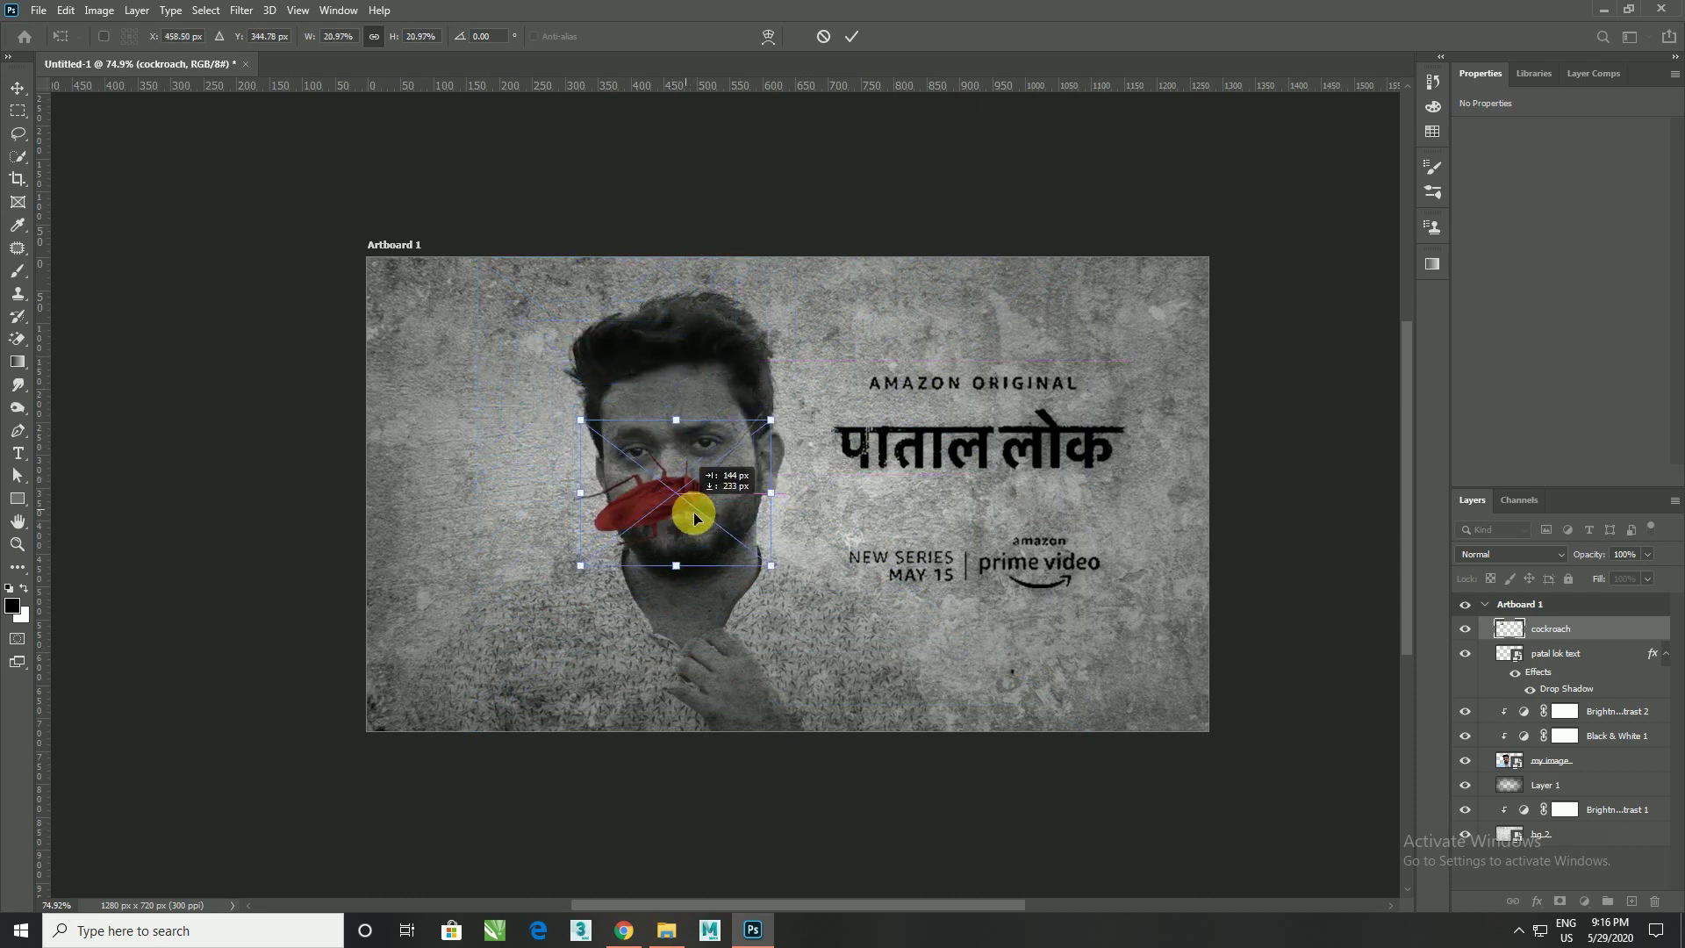
left_click_drag(785, 565, 690, 515)
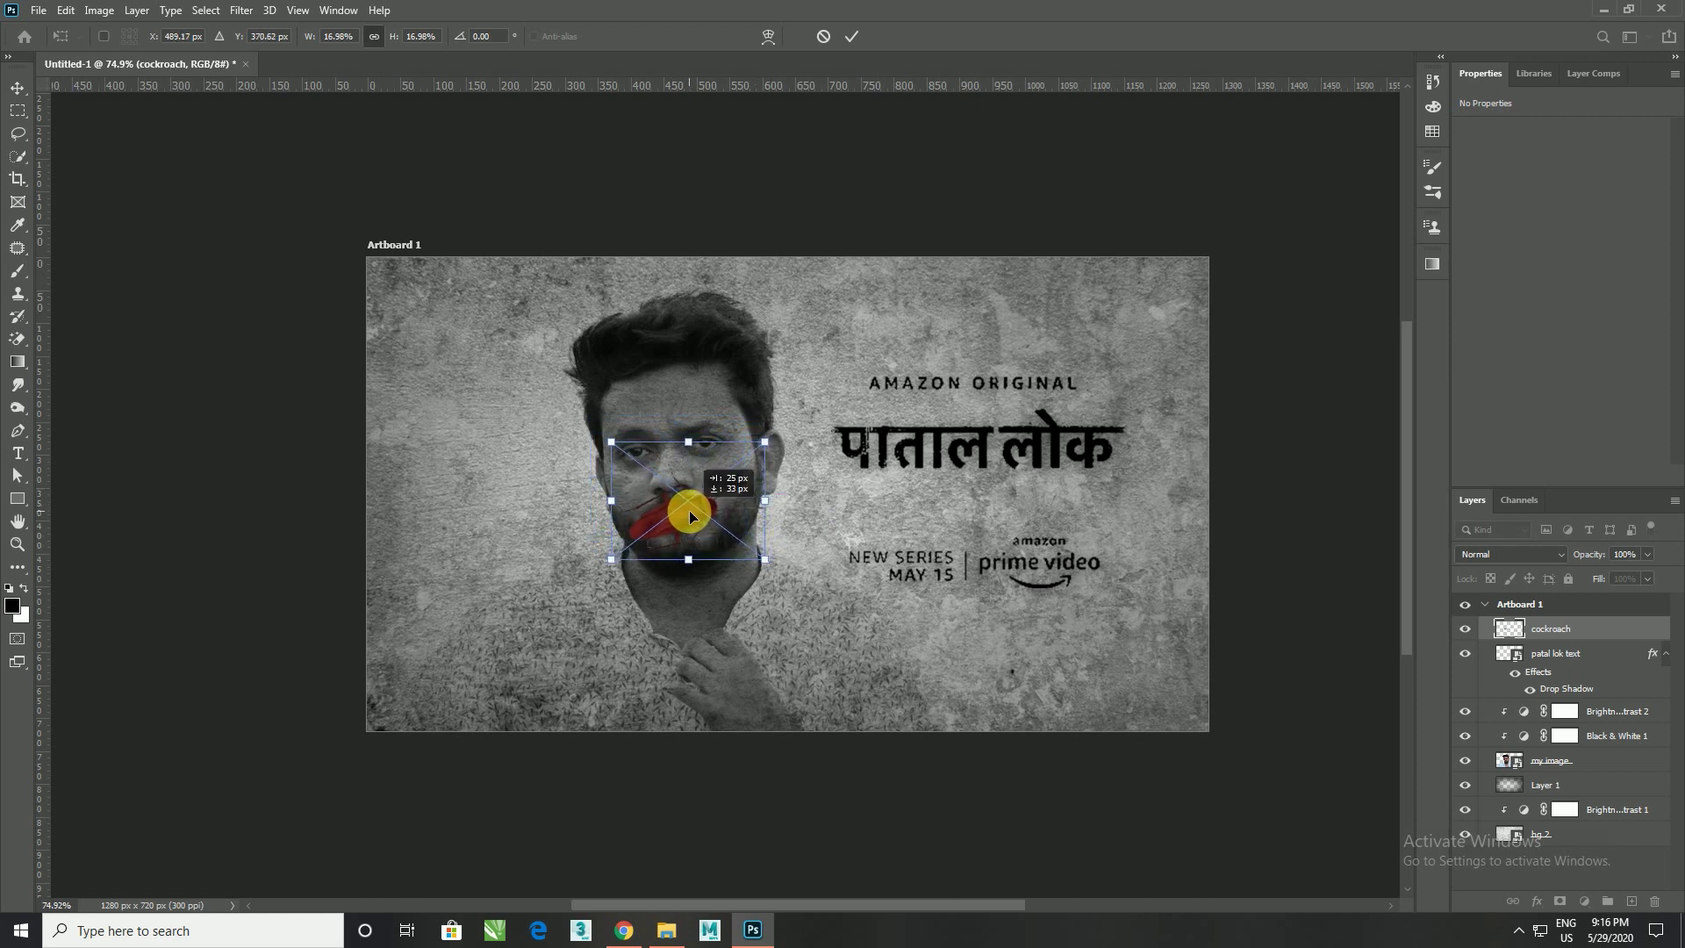
scroll(727, 533, "up", 3)
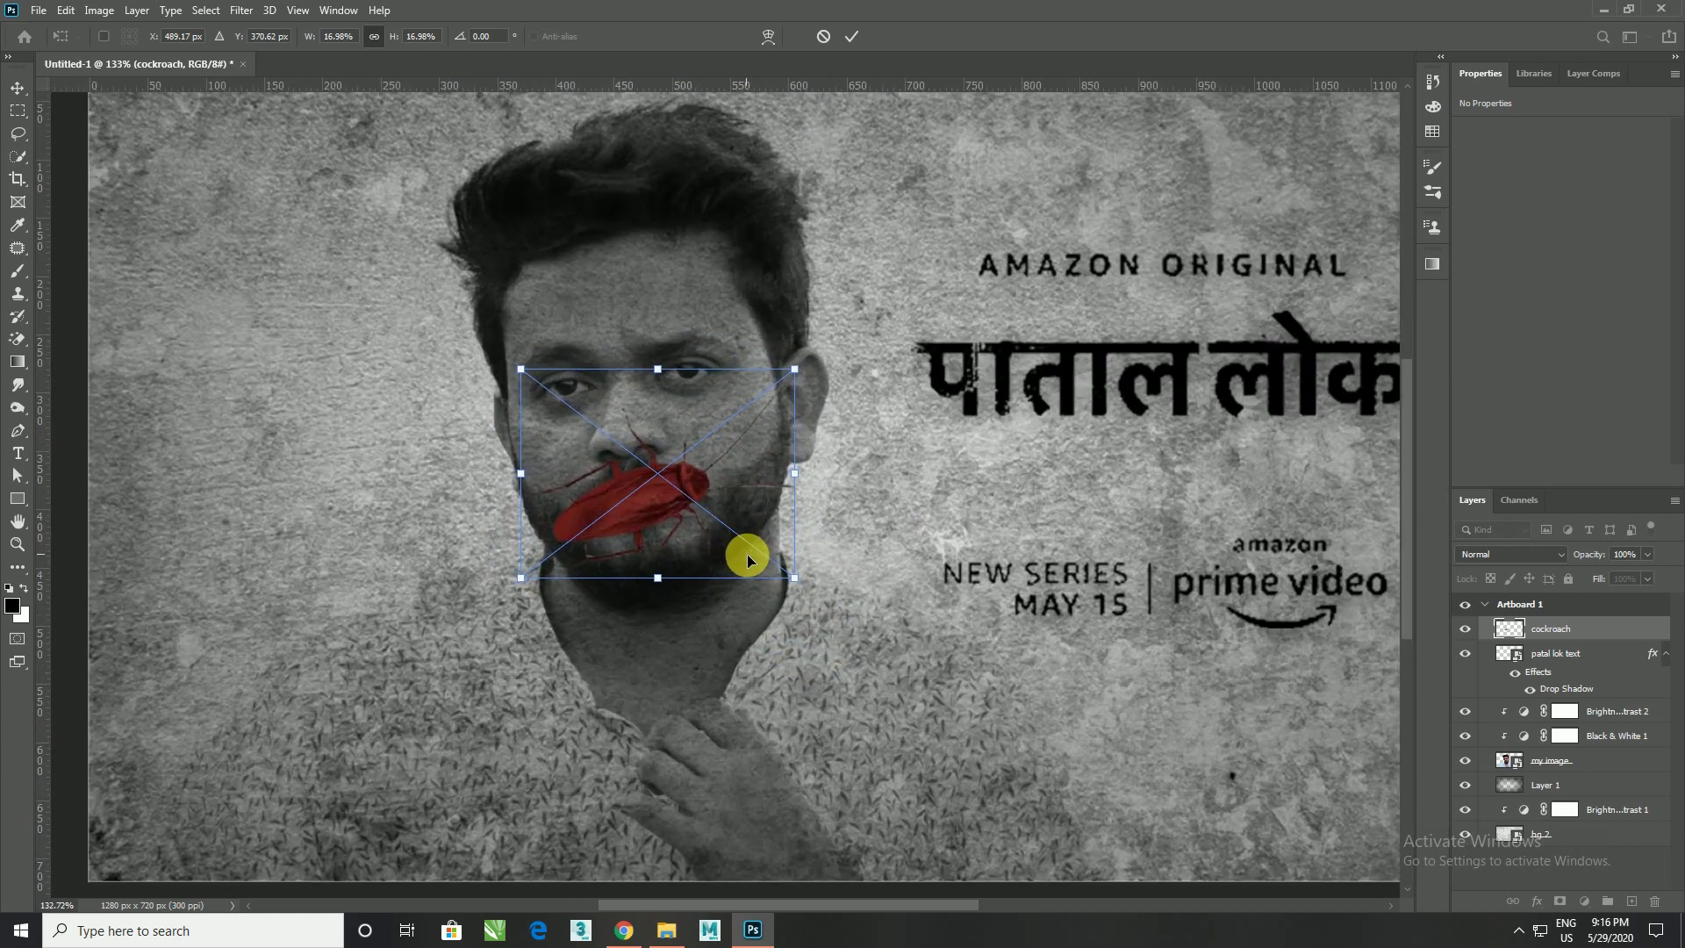
mouse_move(796, 595)
left_mouse_down()
mouse_move(782, 566)
mouse_move(815, 602)
mouse_move(786, 576)
left_mouse_up()
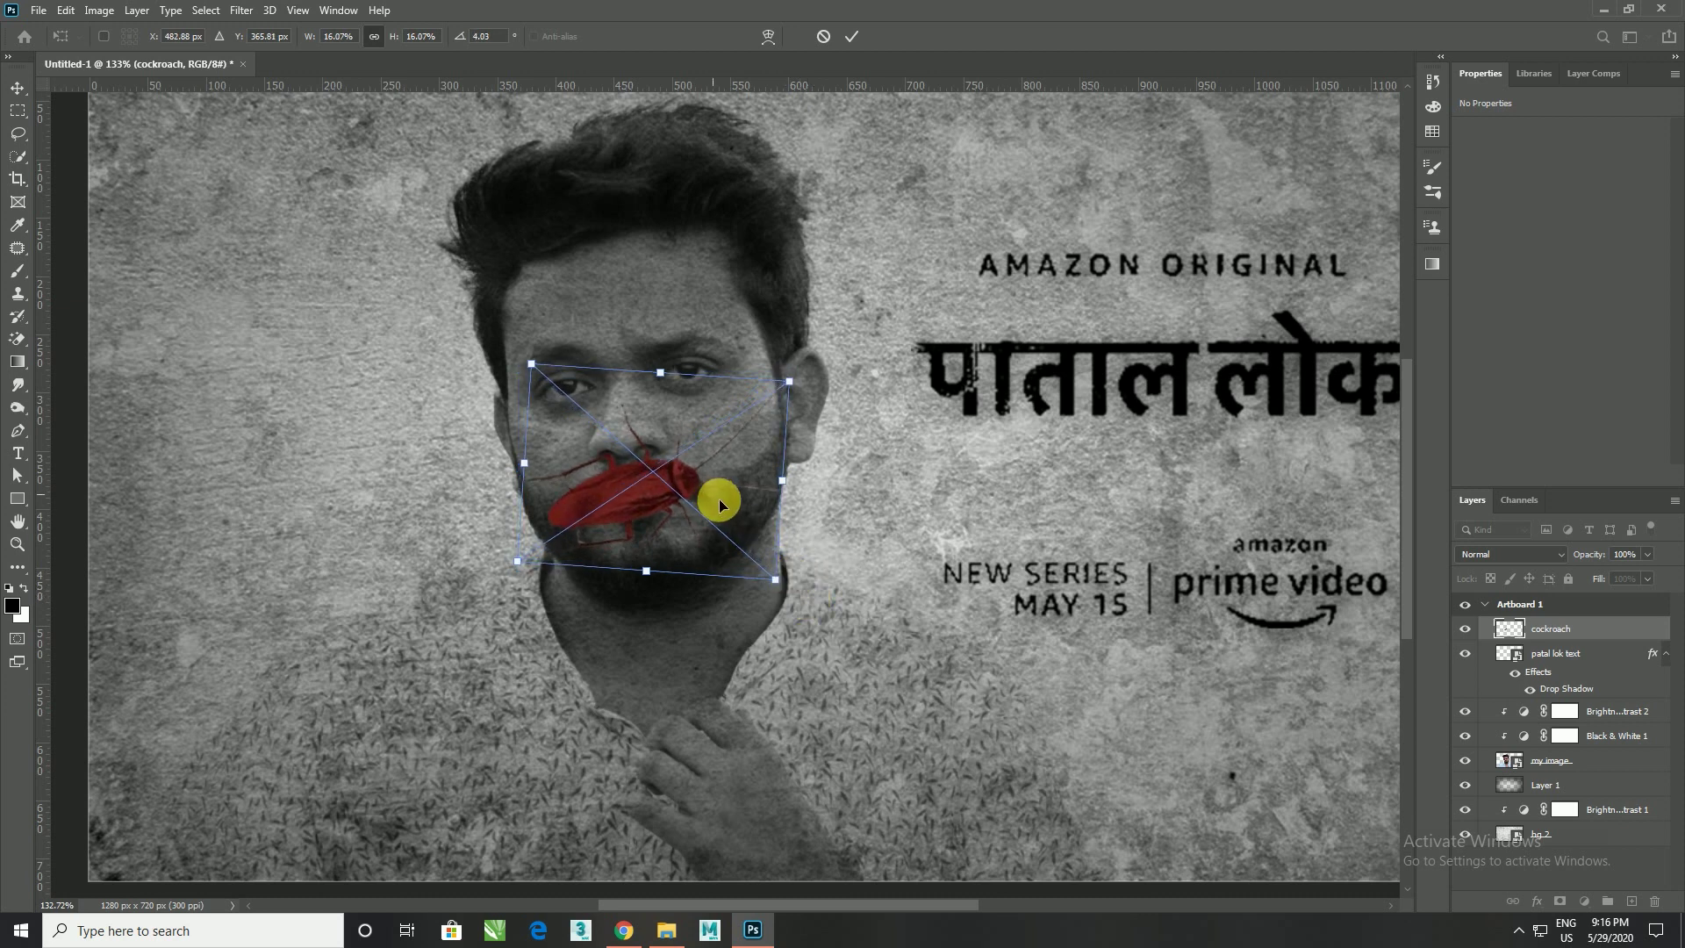
left_click_drag(714, 498, 729, 506)
key("Return")
Zoom in and out to check the cockroach placement on the poster
scroll(733, 505, "down", 5)
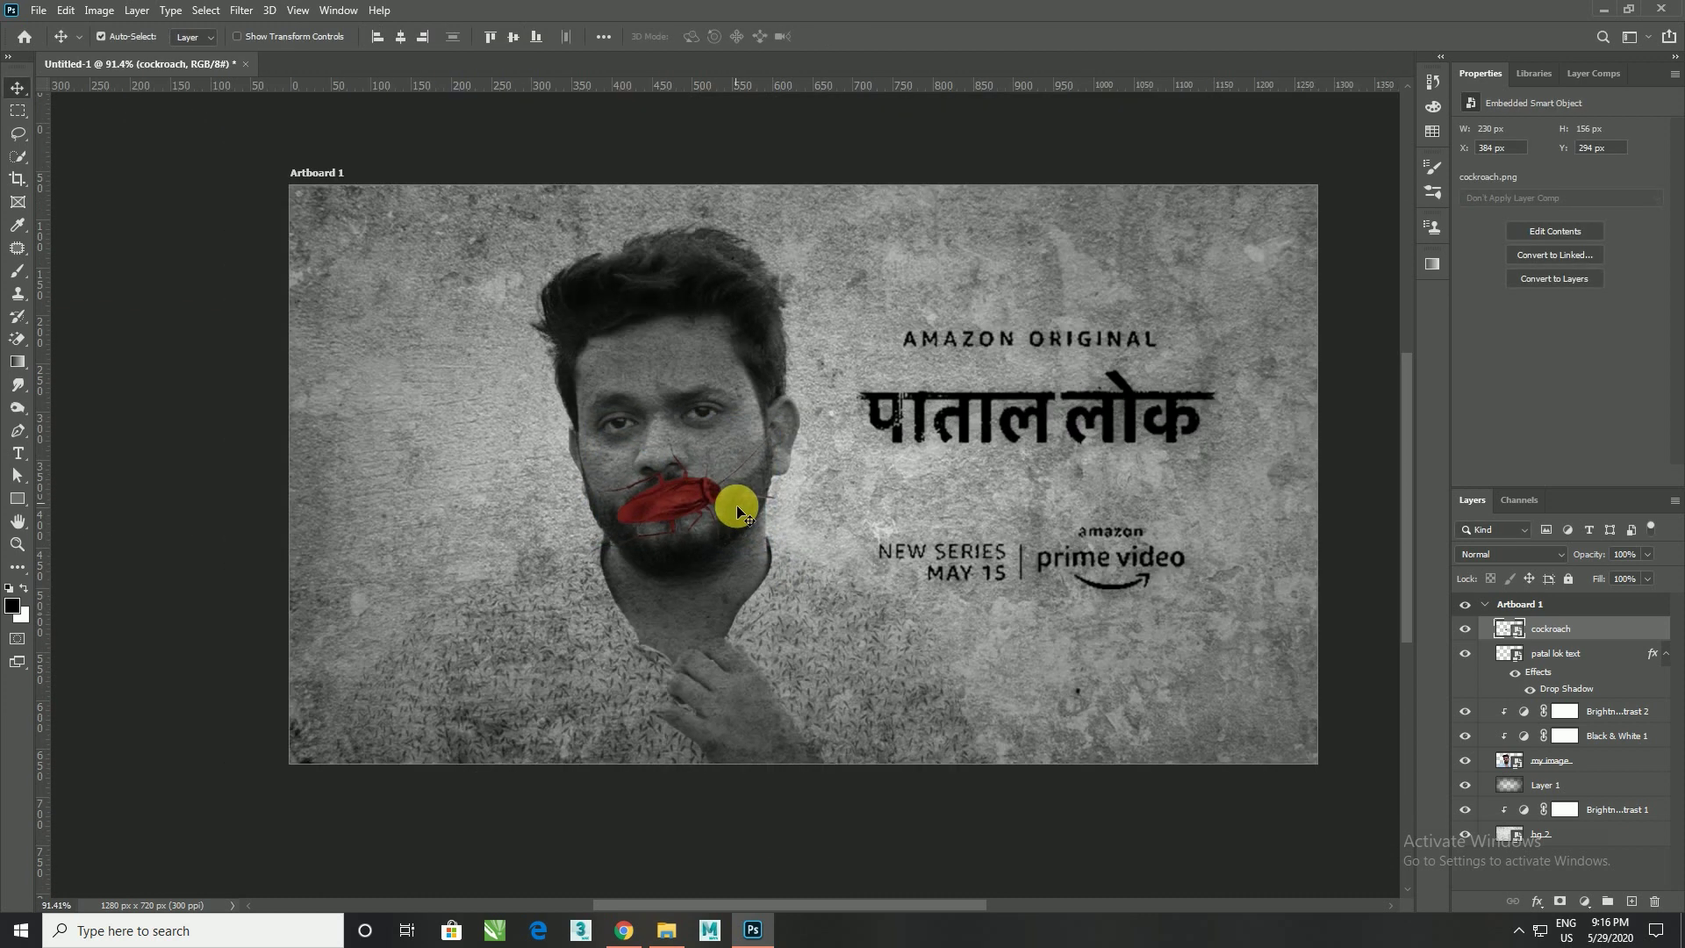
scroll(795, 583, "up", 3)
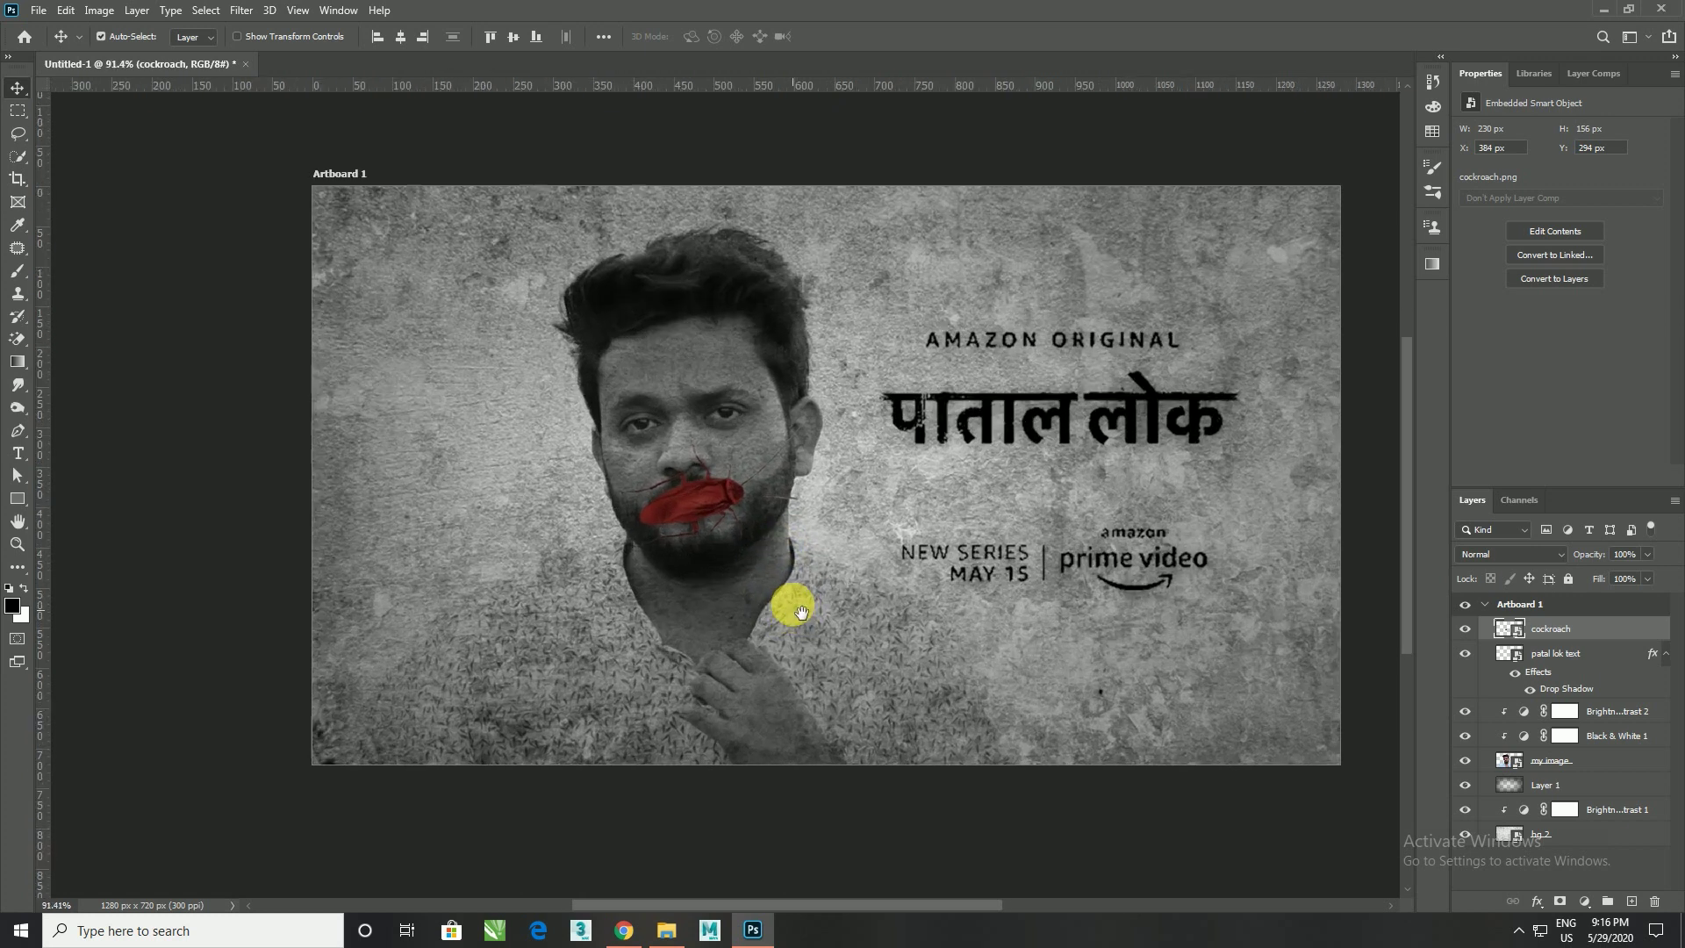
scroll(808, 602, "down", 2)
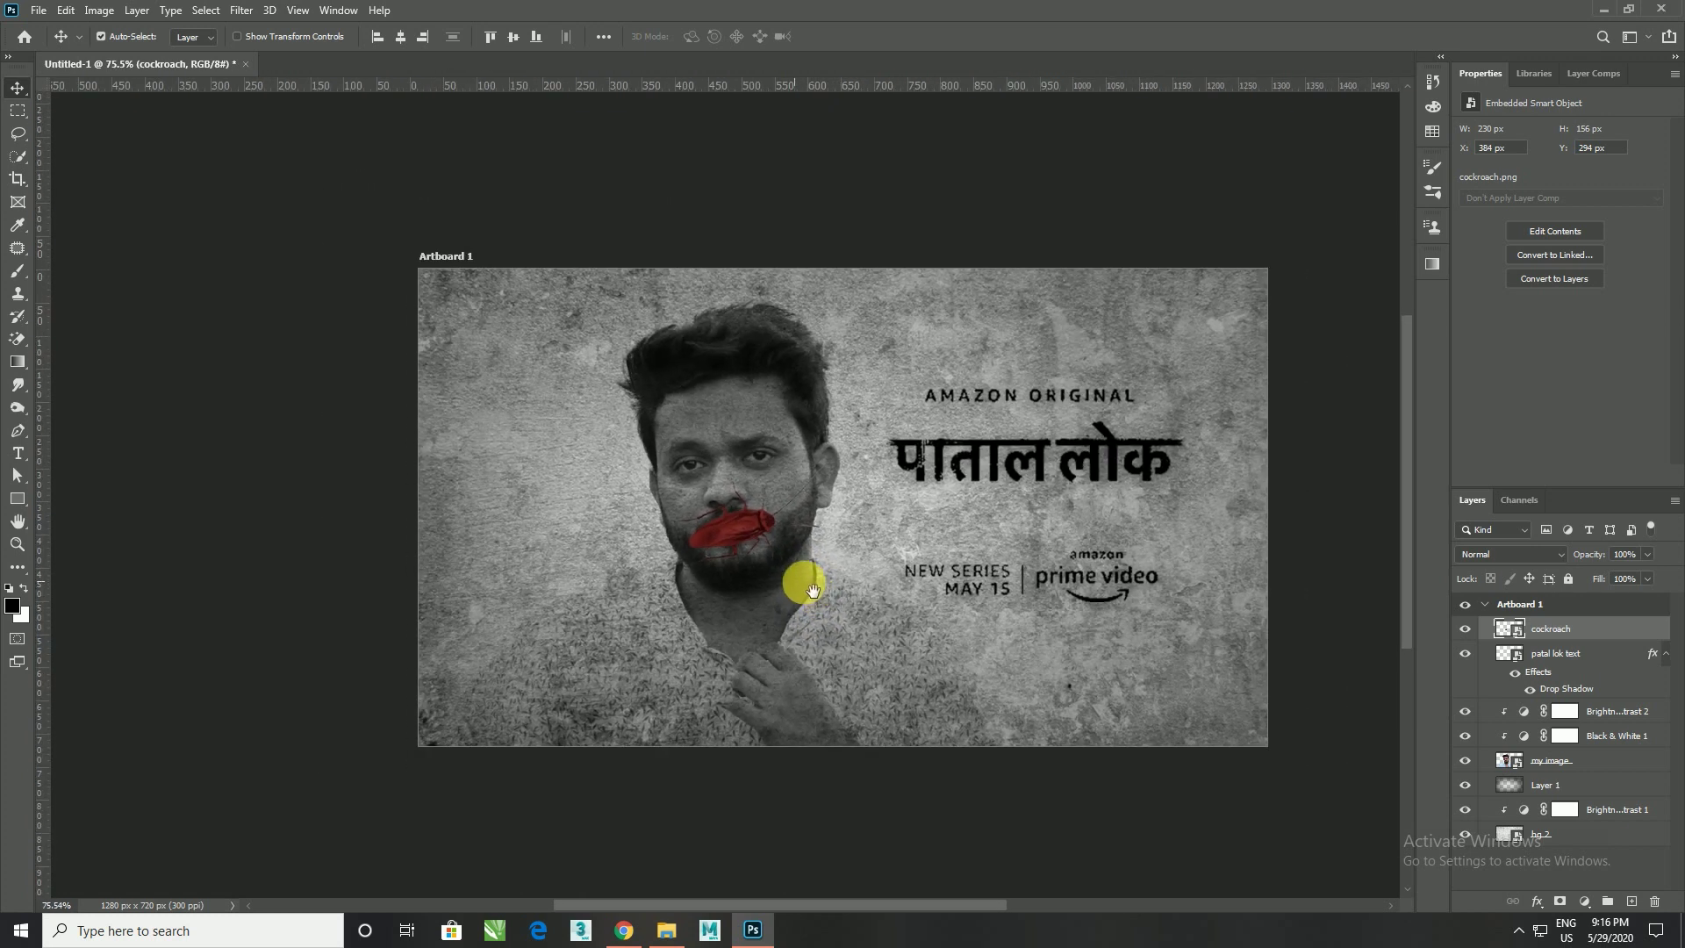
scroll(812, 612, "up", 1)
scroll(810, 610, "down", 1)
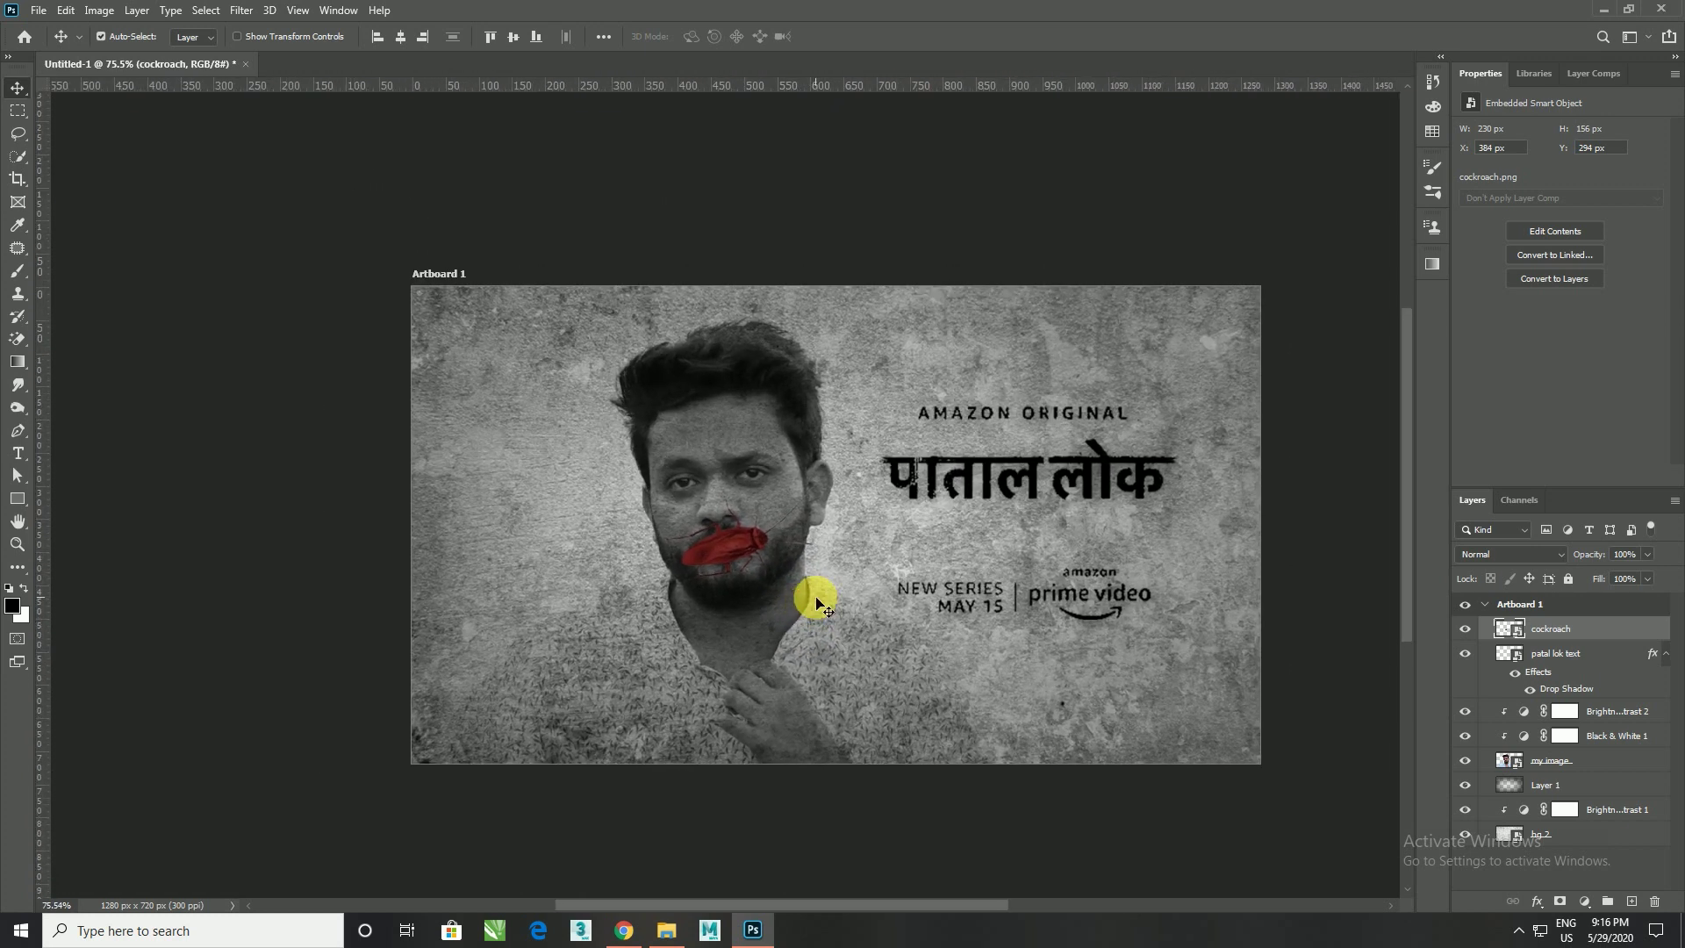
key("alt+Tab")
View the original Paatal Lok reference poster in Photos, close it, and return to Photoshop
double_click(425, 233)
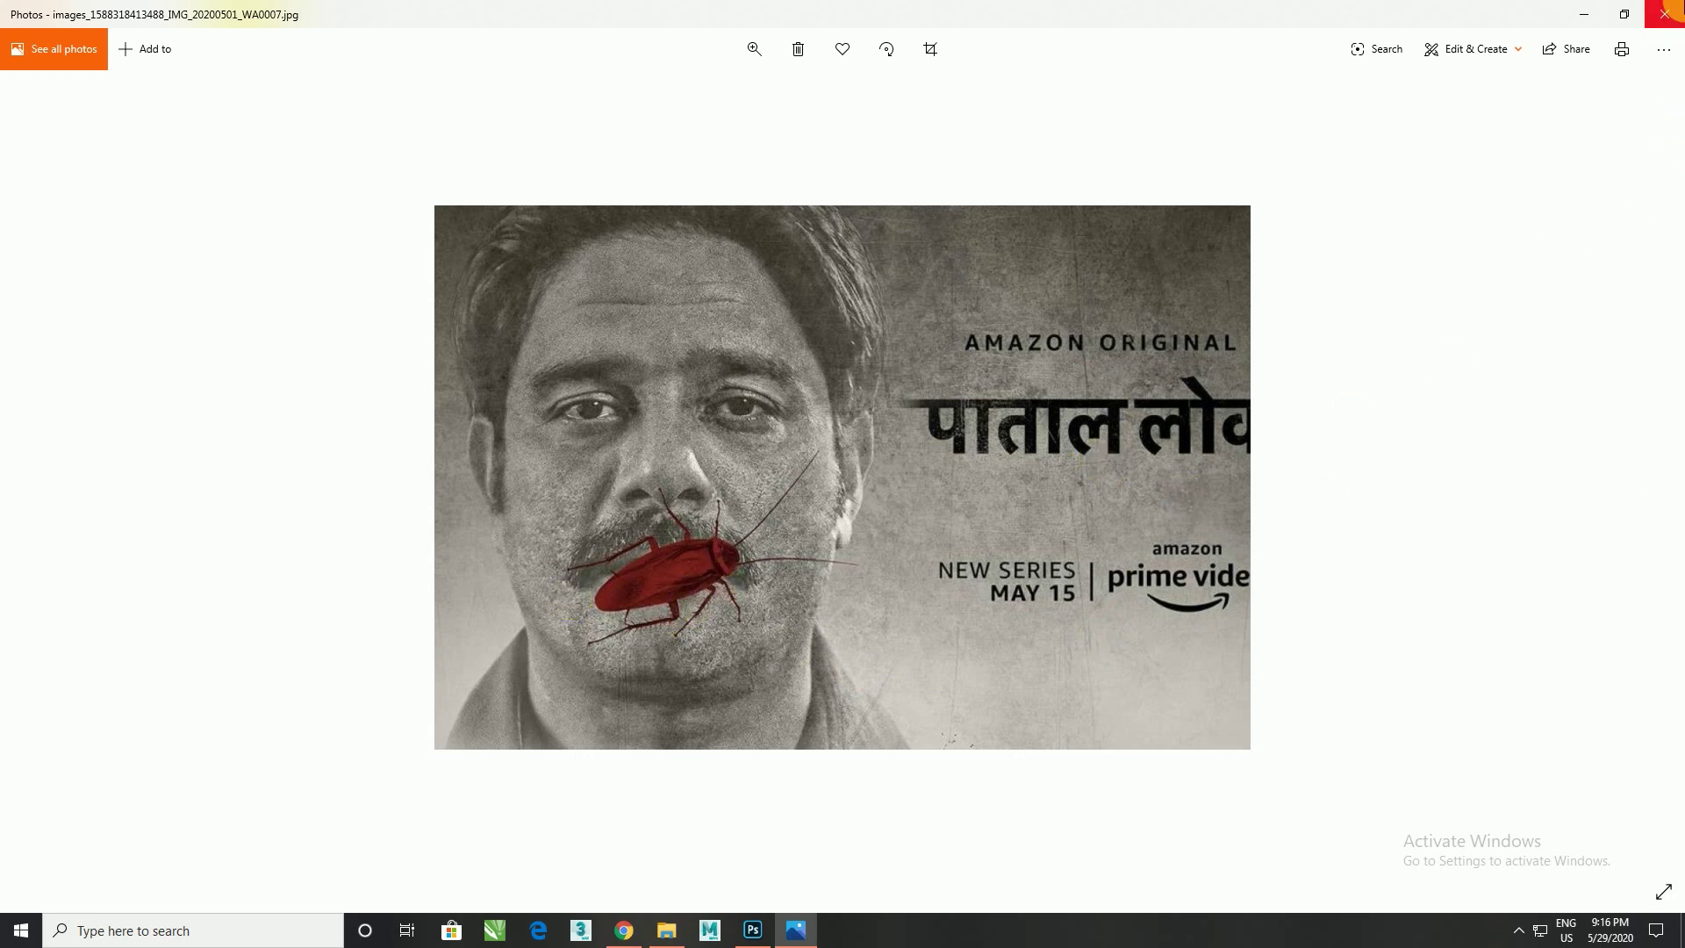
left_click(1664, 14)
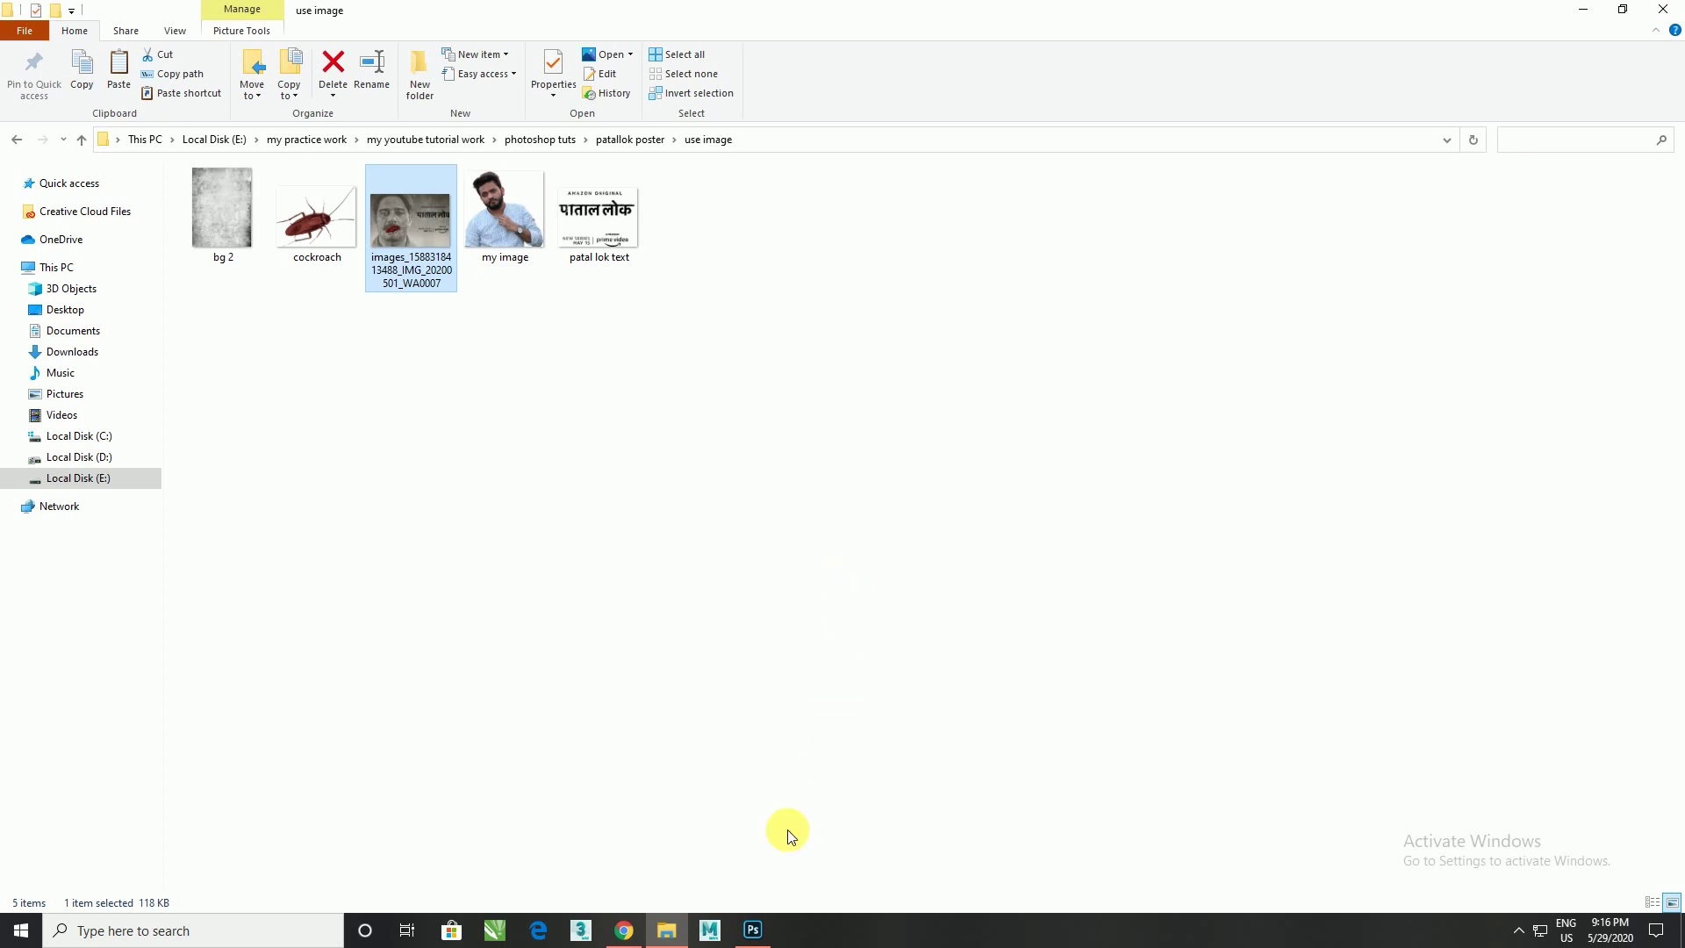
mouse_move(751, 930)
left_click(742, 864)
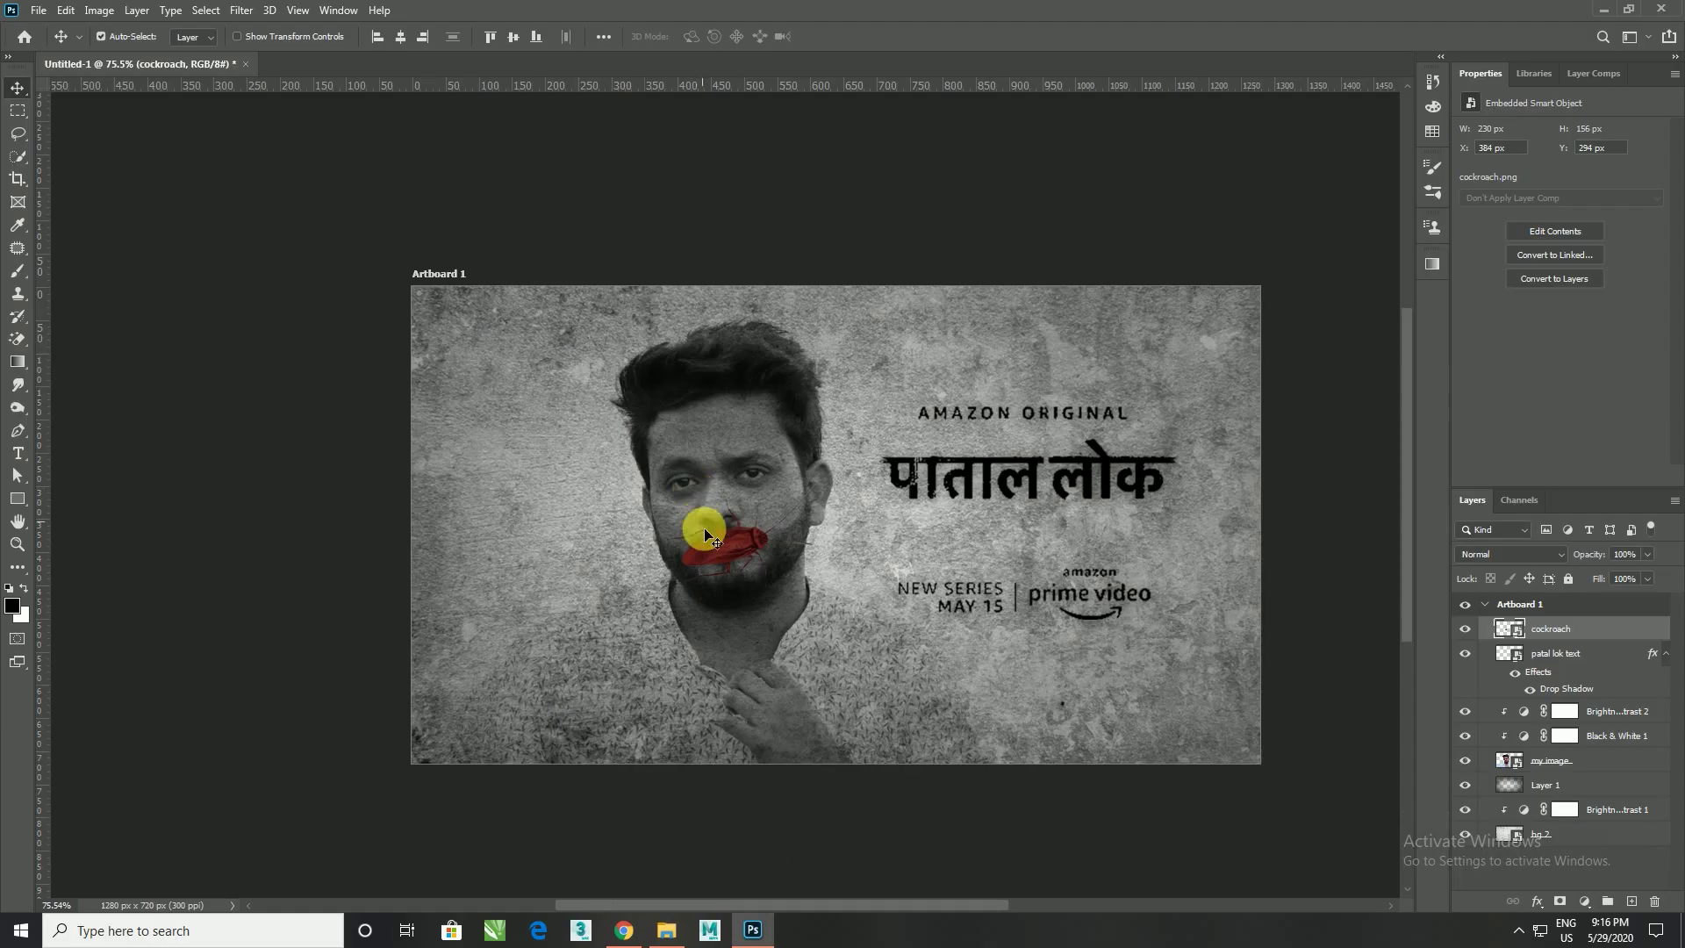
left_click_drag(892, 602, 801, 591)
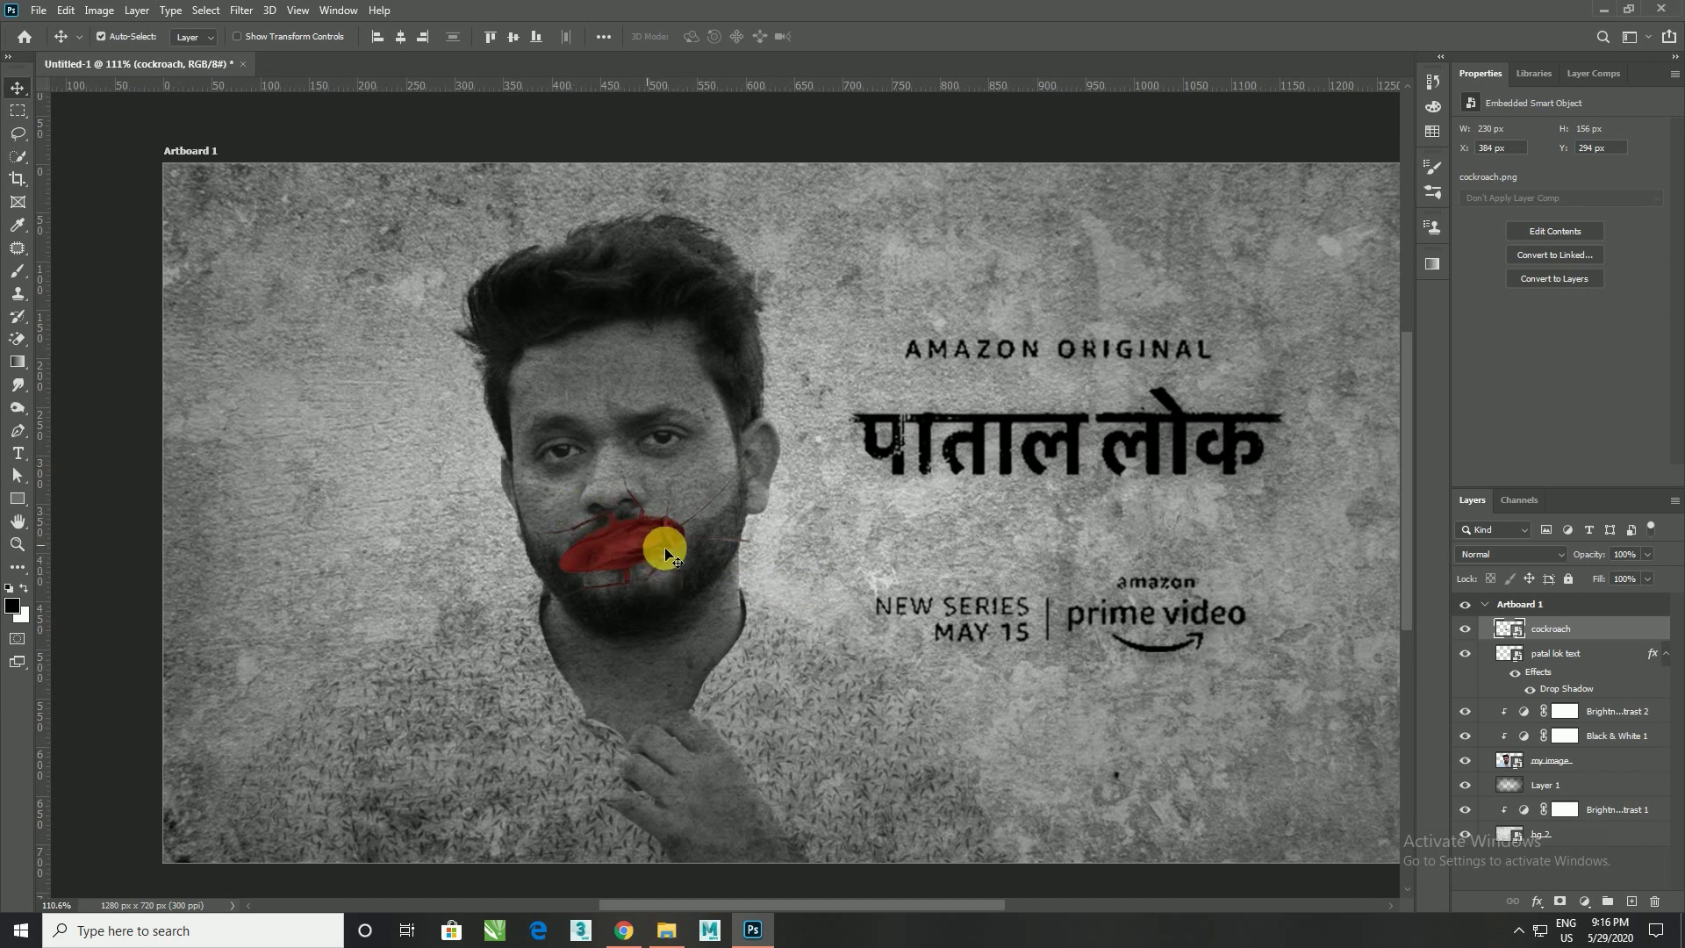
scroll(857, 557, "down", 1)
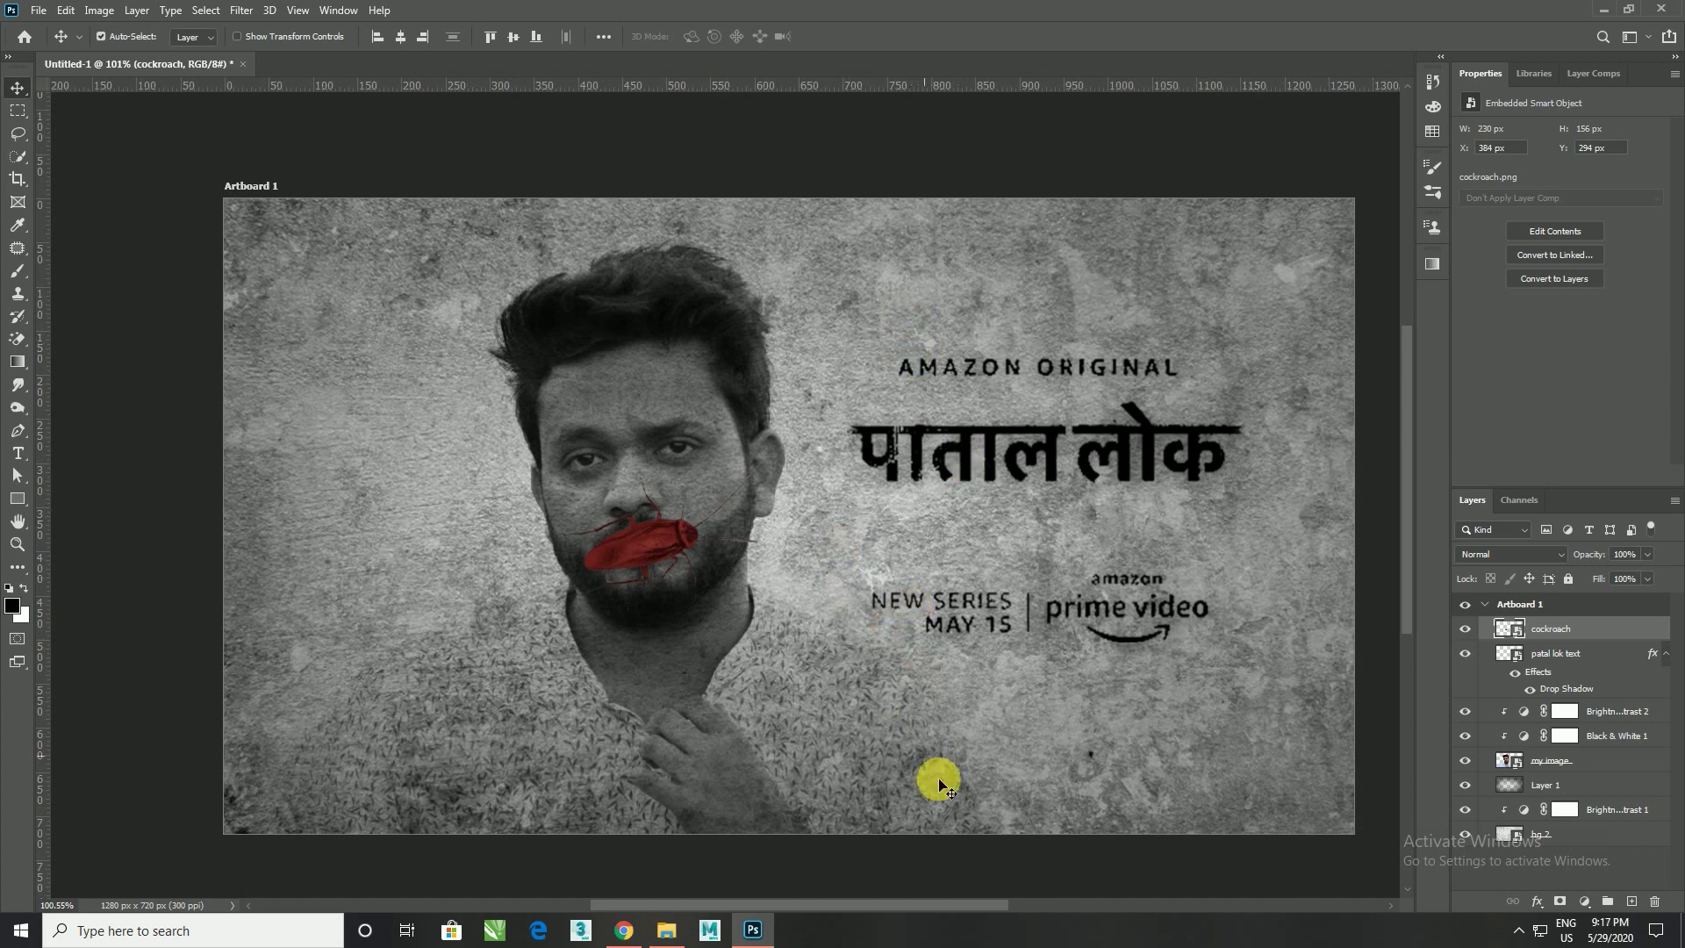
scroll(955, 663, "down", 1)
scroll(966, 687, "up", 1)
scroll(963, 698, "down", 1)
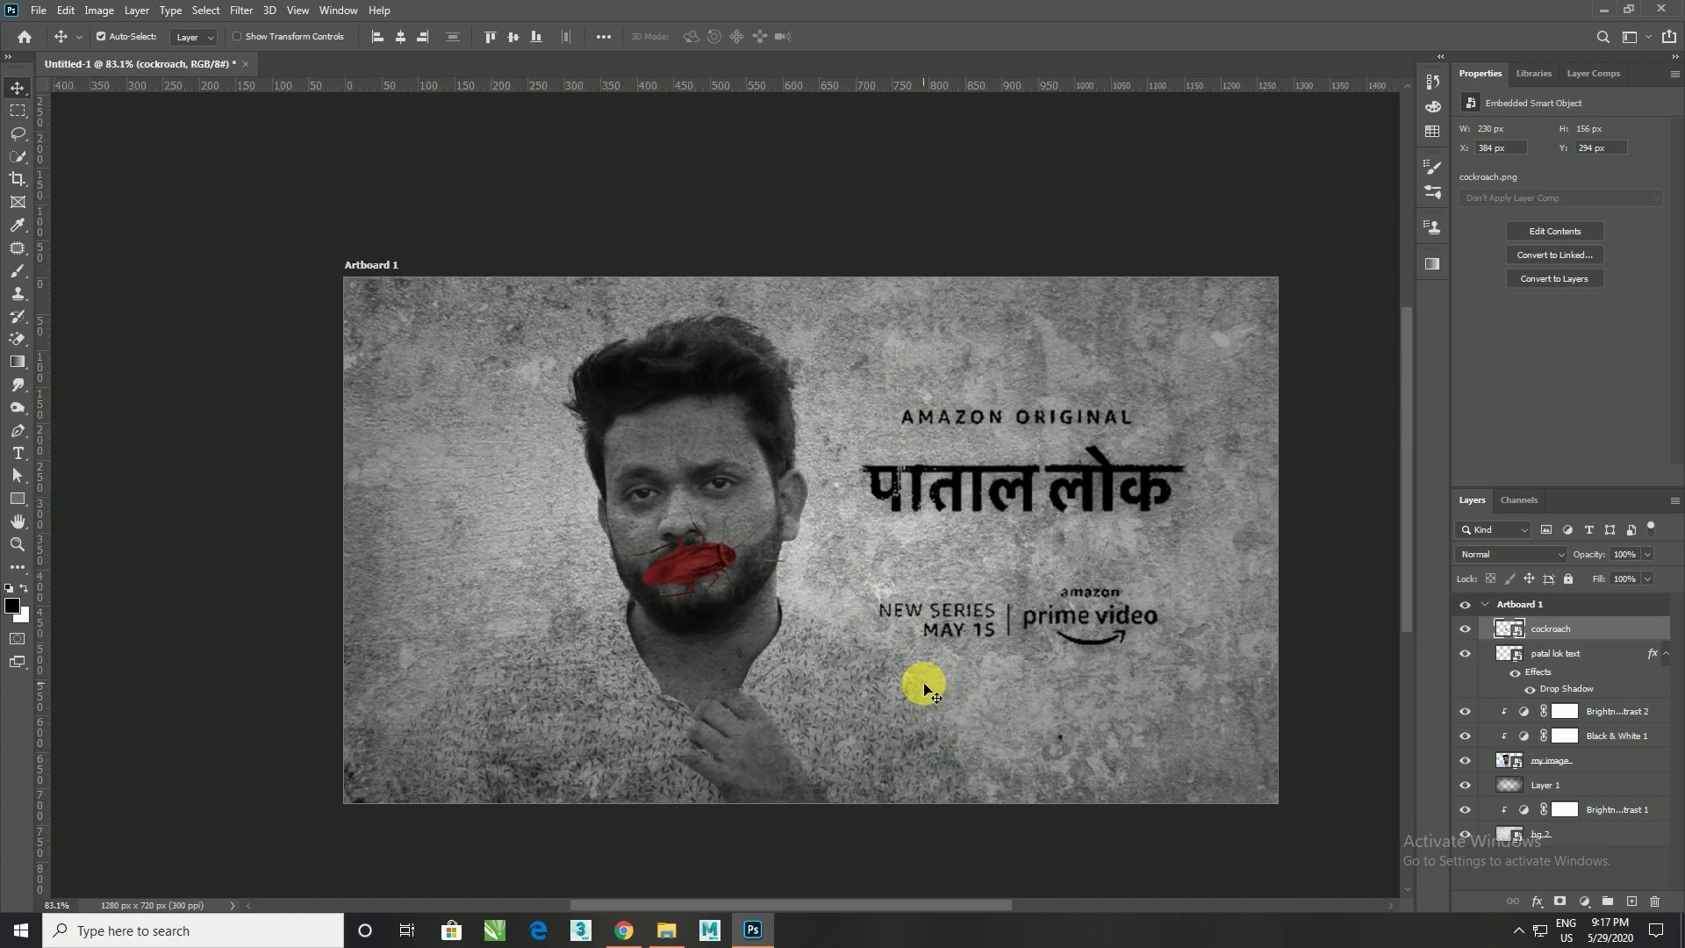
scroll(917, 689, "up", 1)
scroll(887, 680, "down", 1)
scroll(929, 715, "up", 1)
scroll(930, 707, "up", 1)
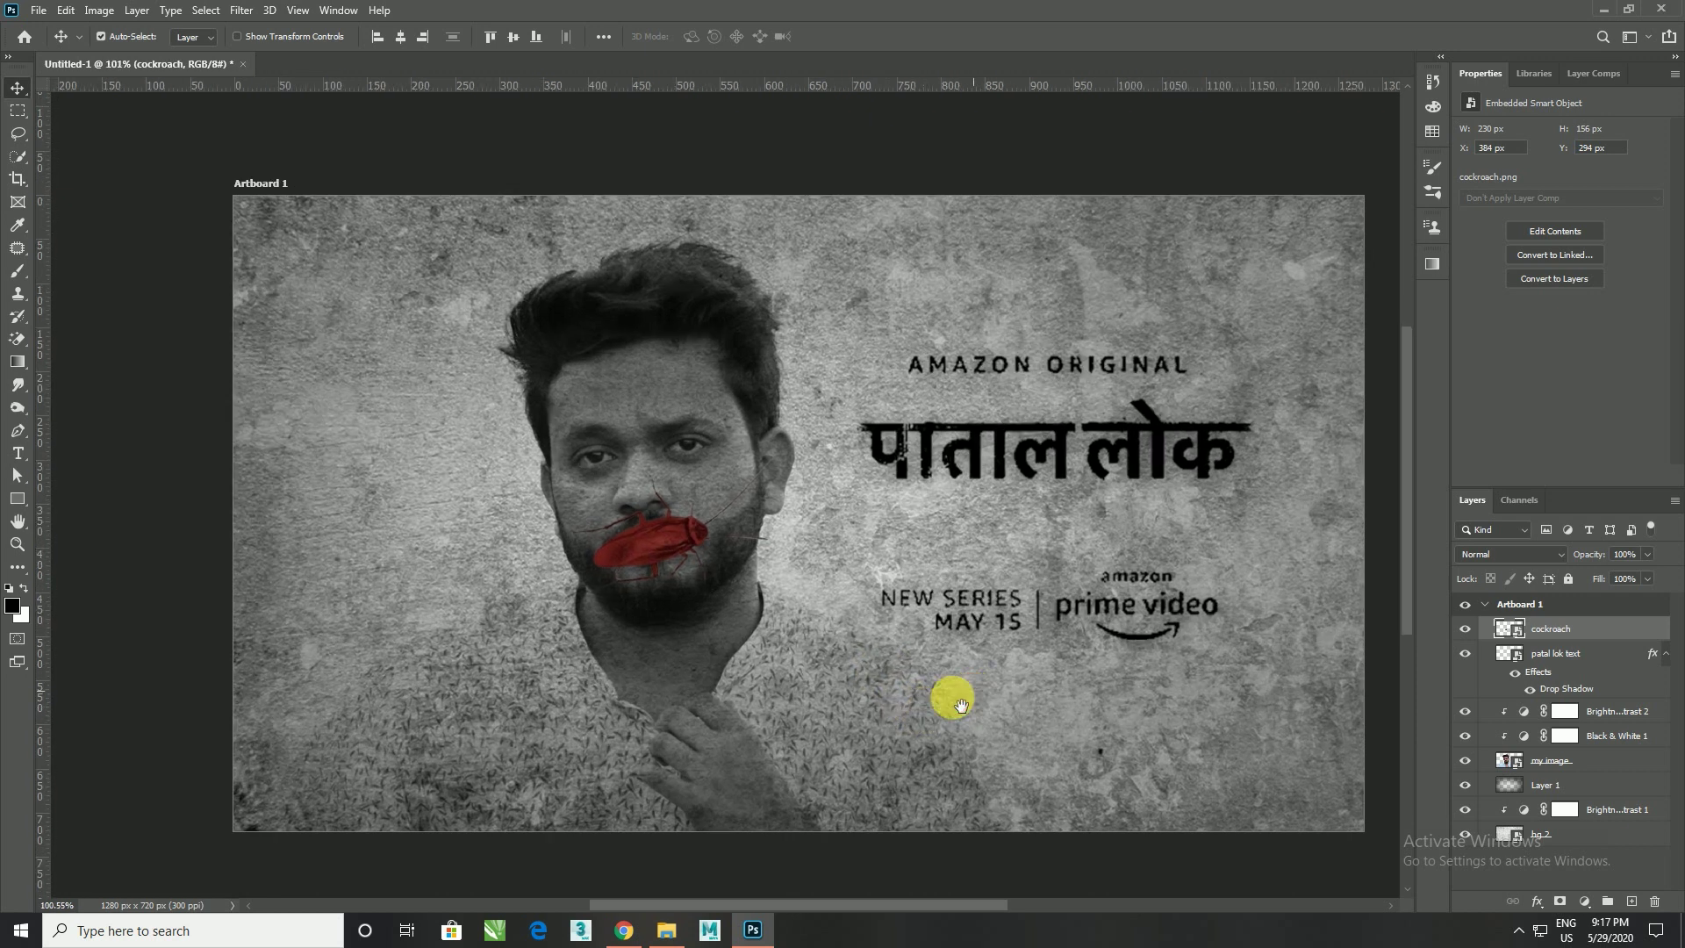
scroll(937, 702, "down", 1)
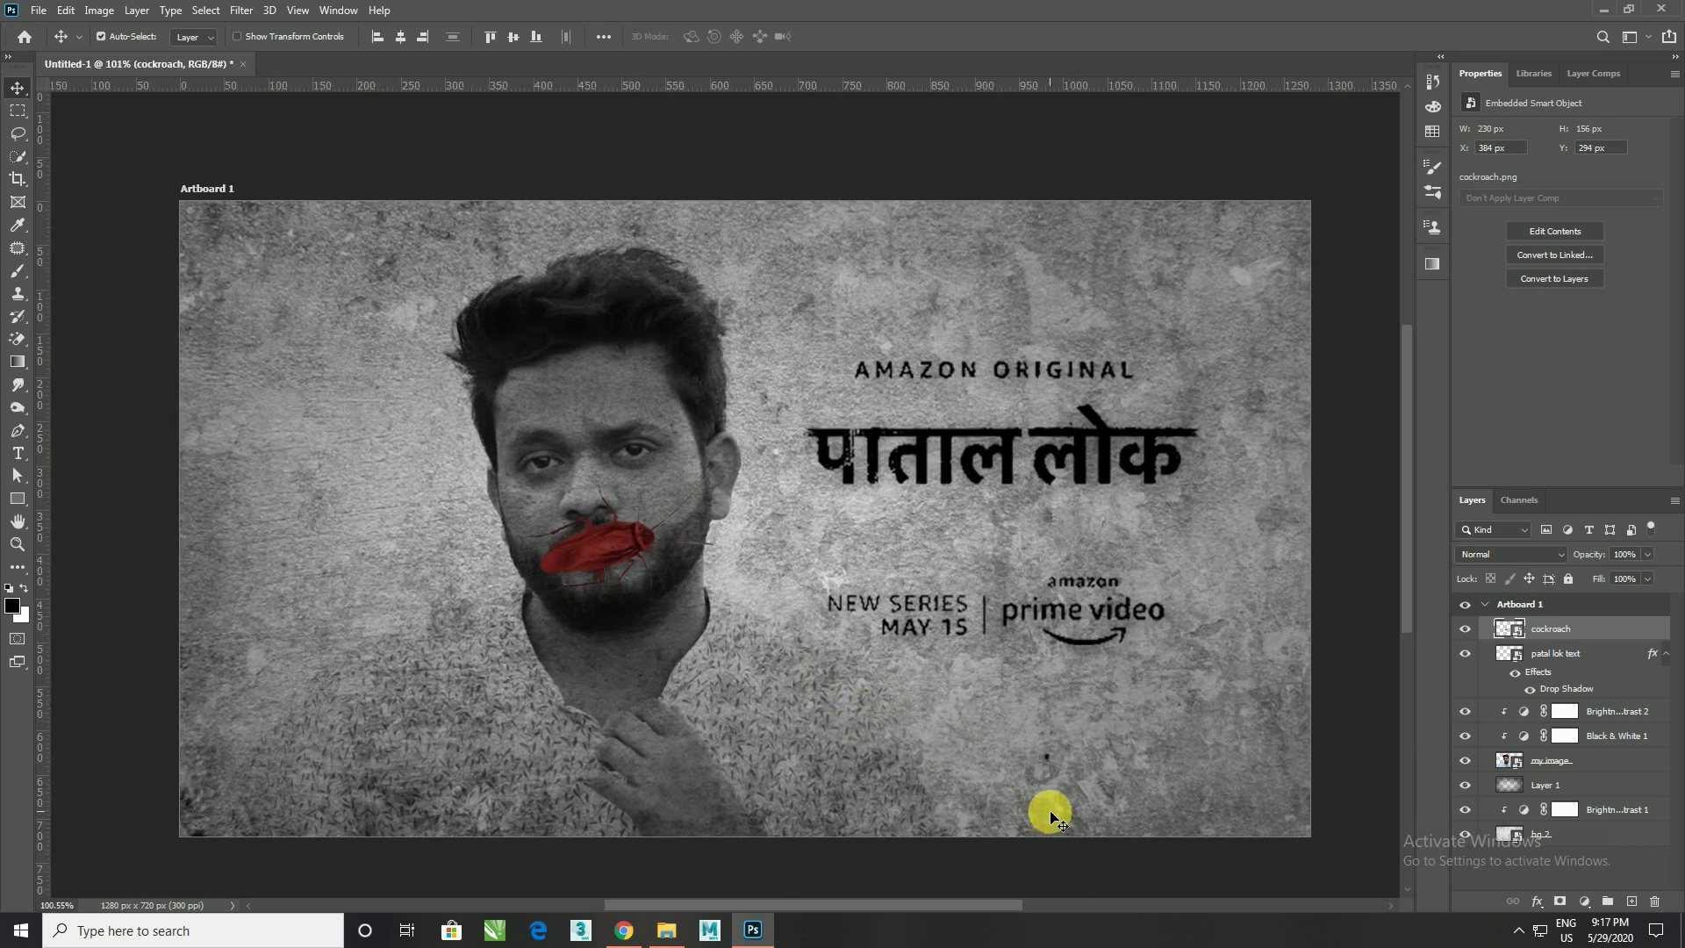
scroll(959, 698, "down", 1)
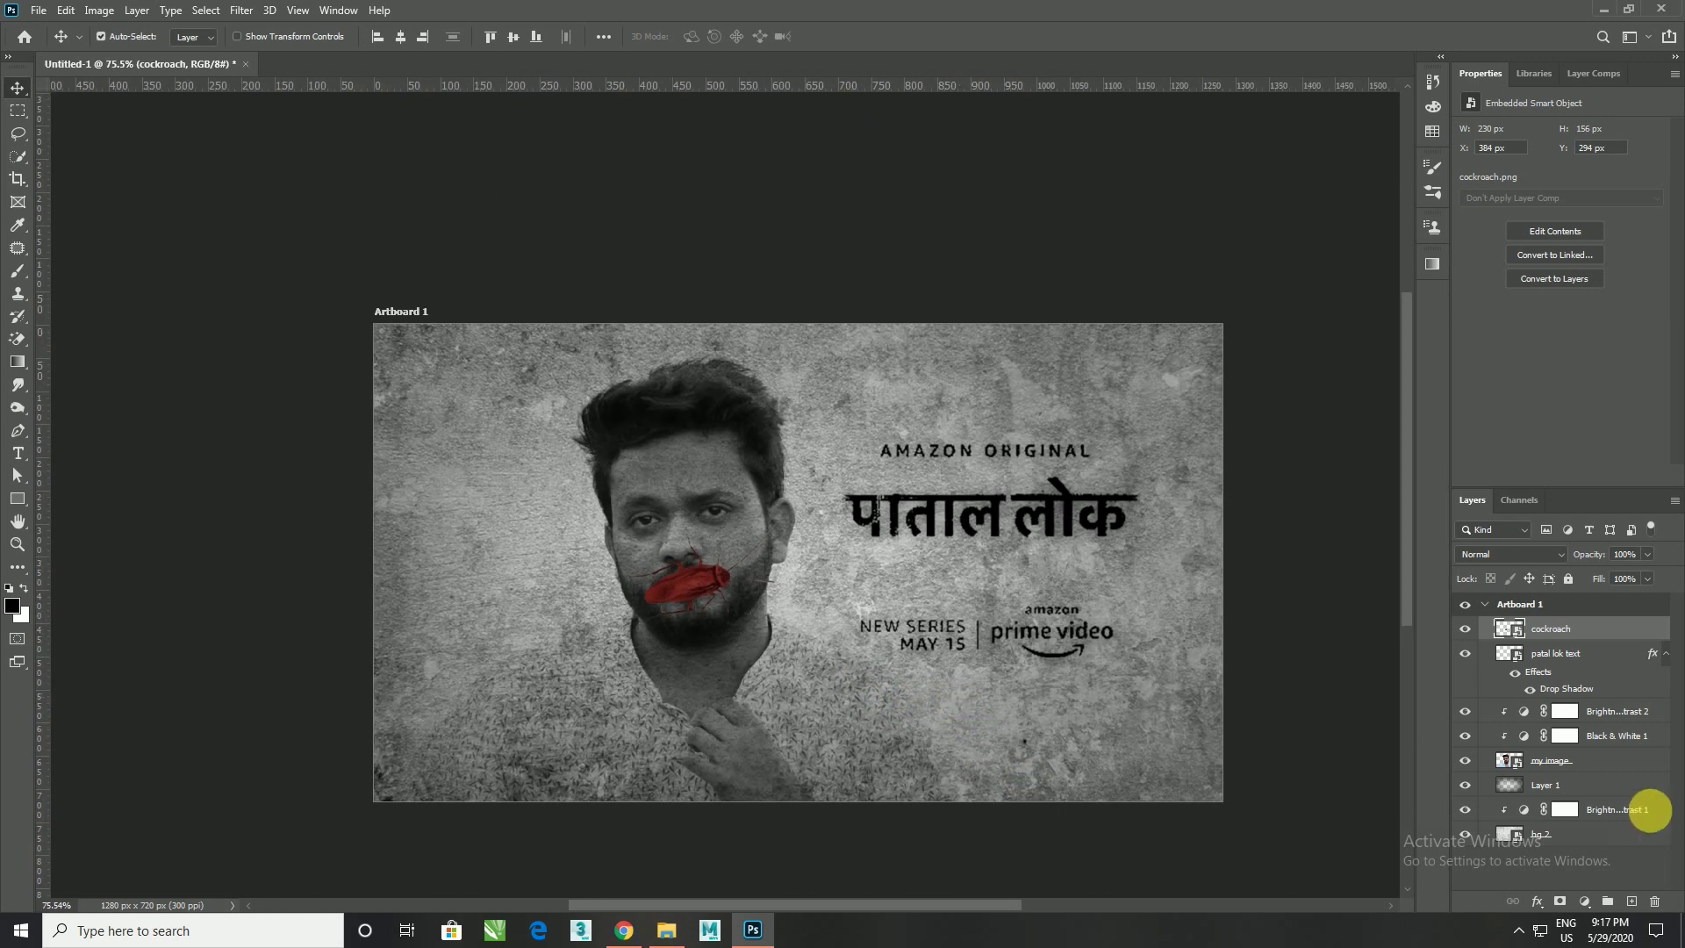
left_click(1571, 780)
scroll(1062, 654, "up", 1)
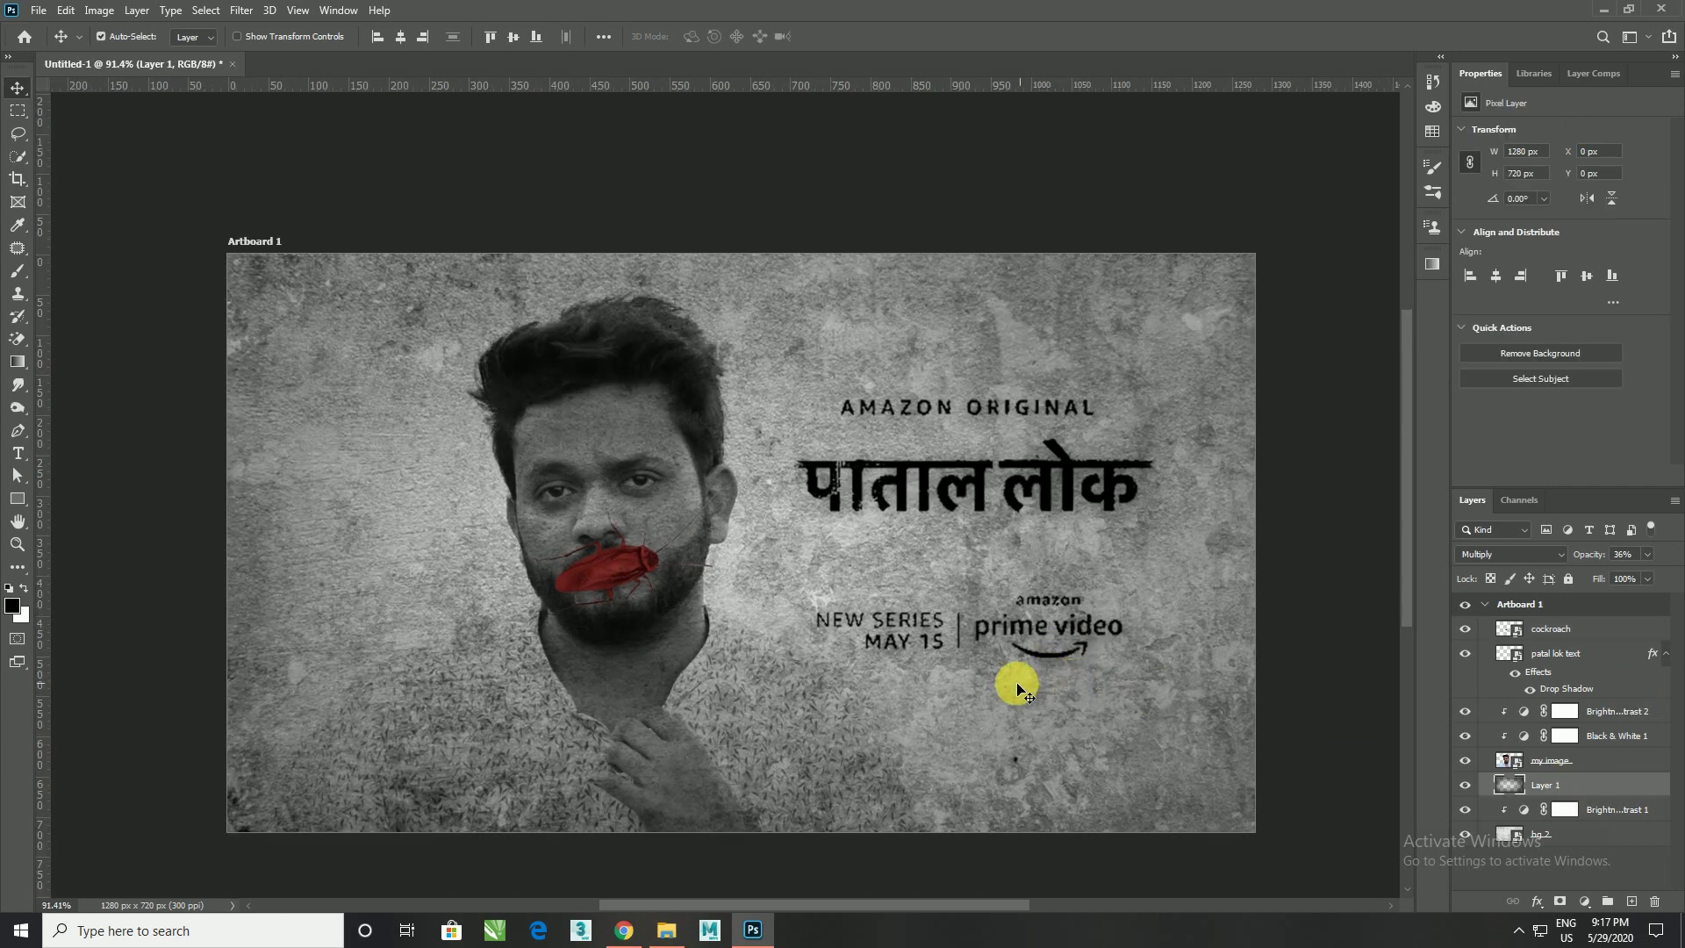
scroll(1031, 667, "up", 1)
left_click_drag(1050, 646, 1071, 693)
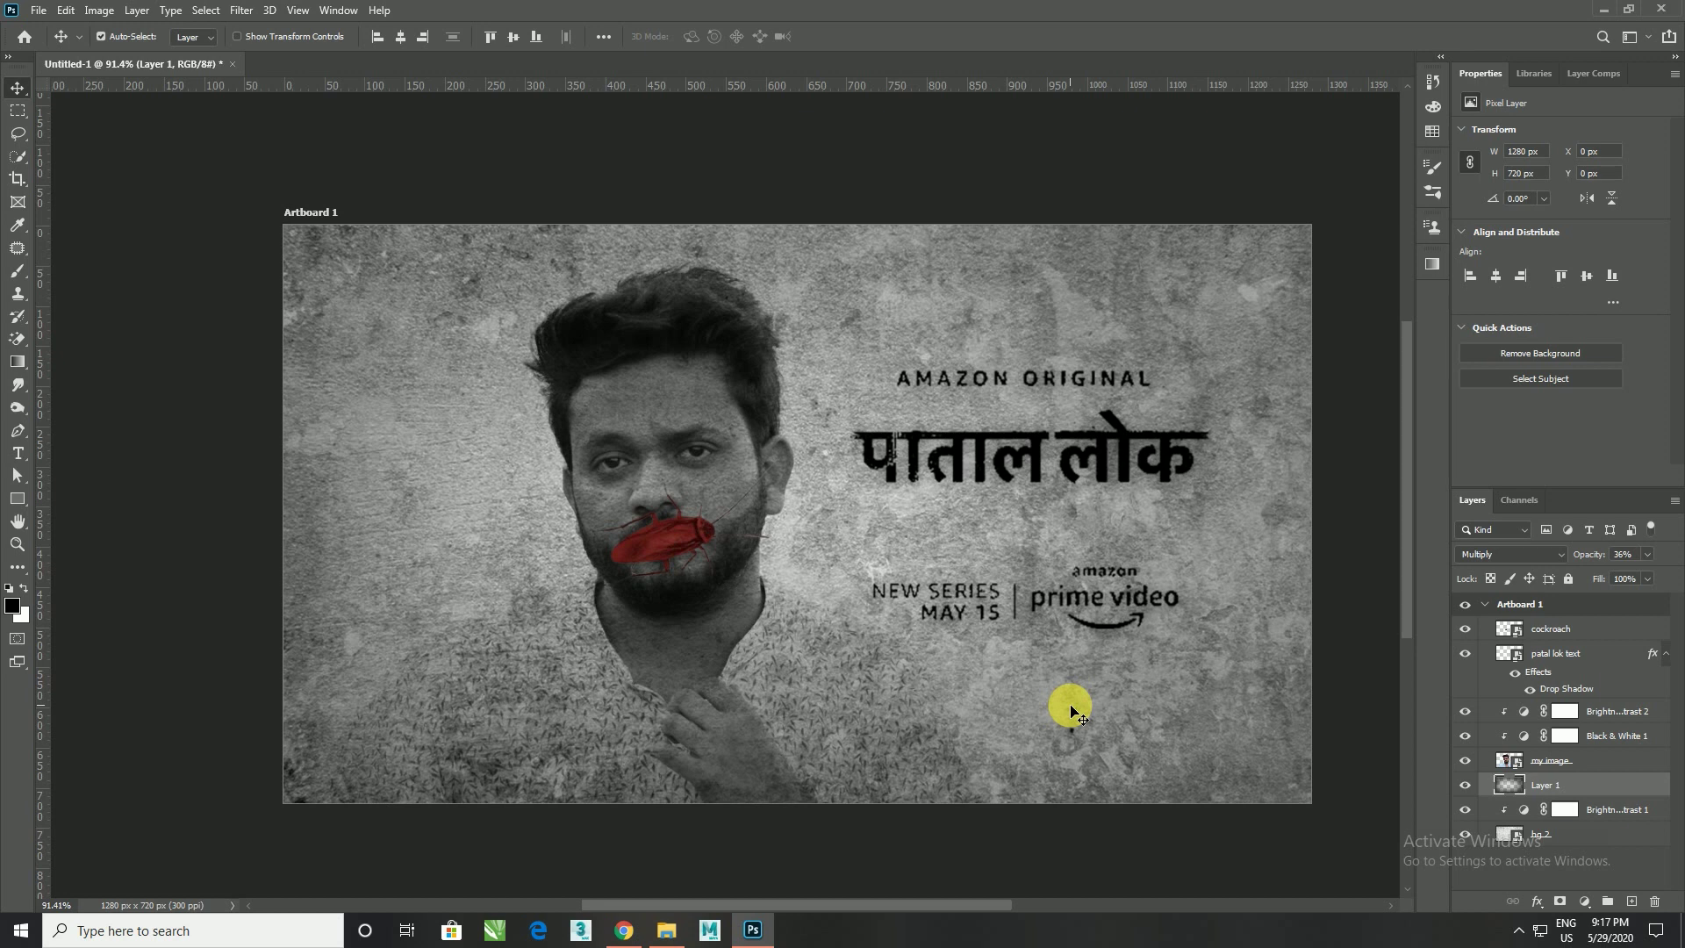
scroll(970, 740, "up", 1)
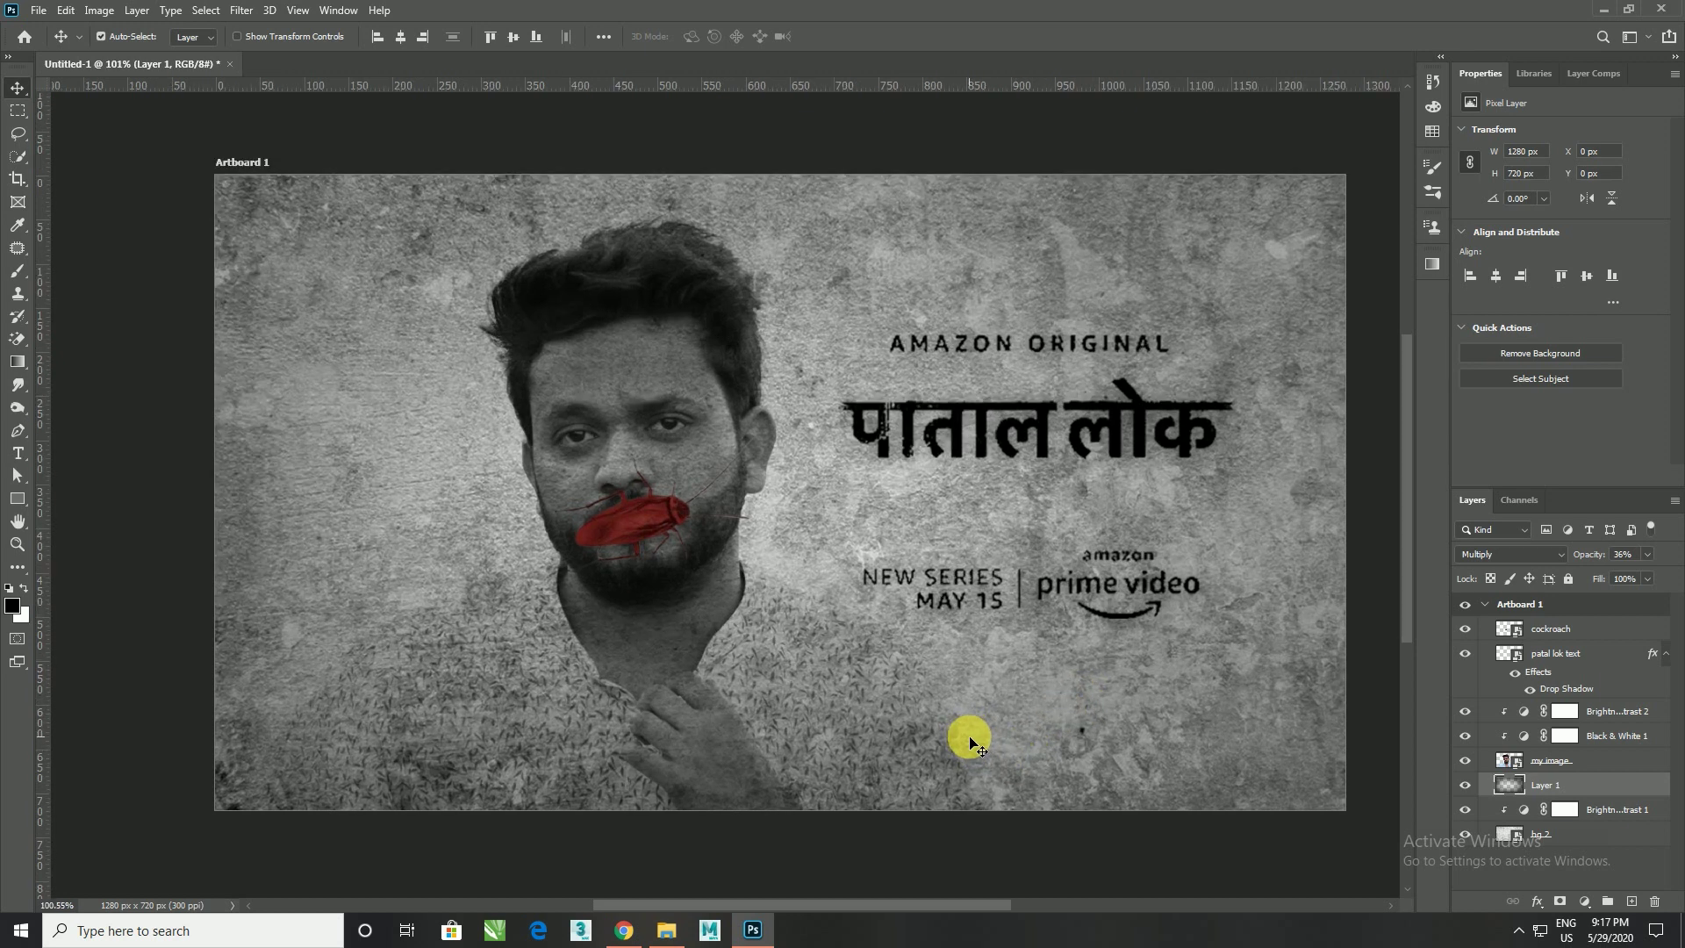